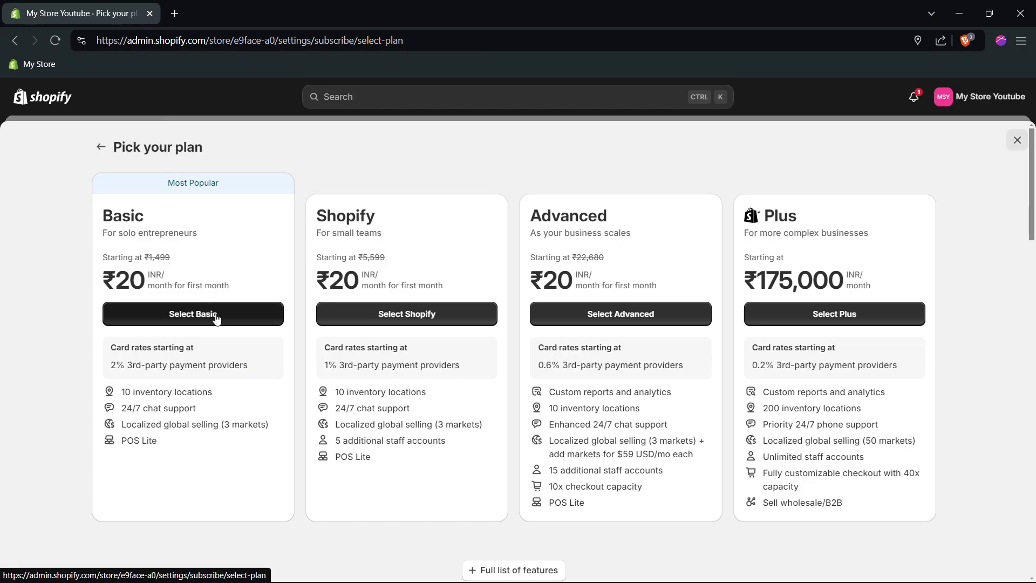
# Step: Choose the Basic plan and go through the checkout's billing and payment options
pyautogui.click(217, 317)
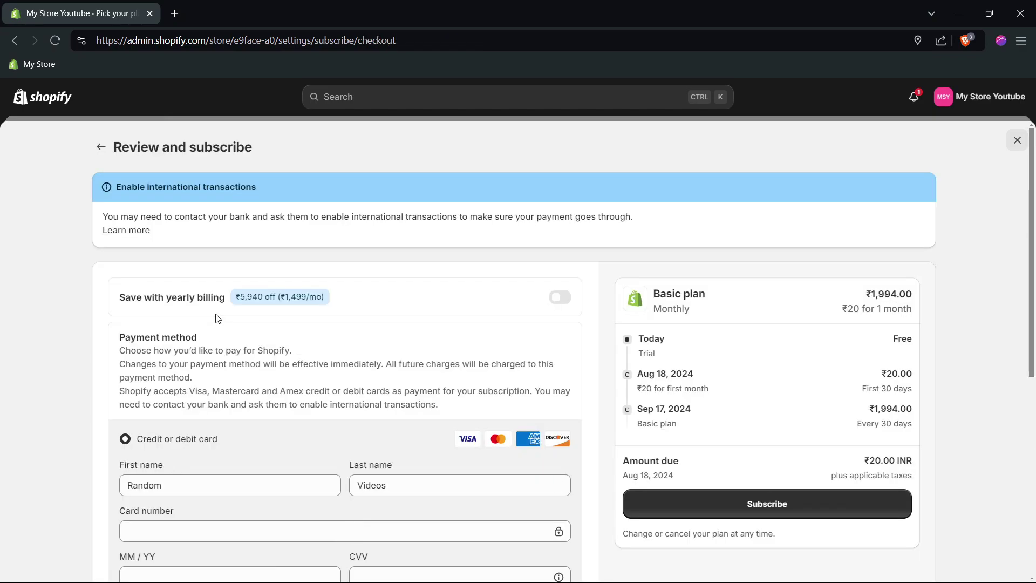
pyautogui.scroll(-3, 423, 356)
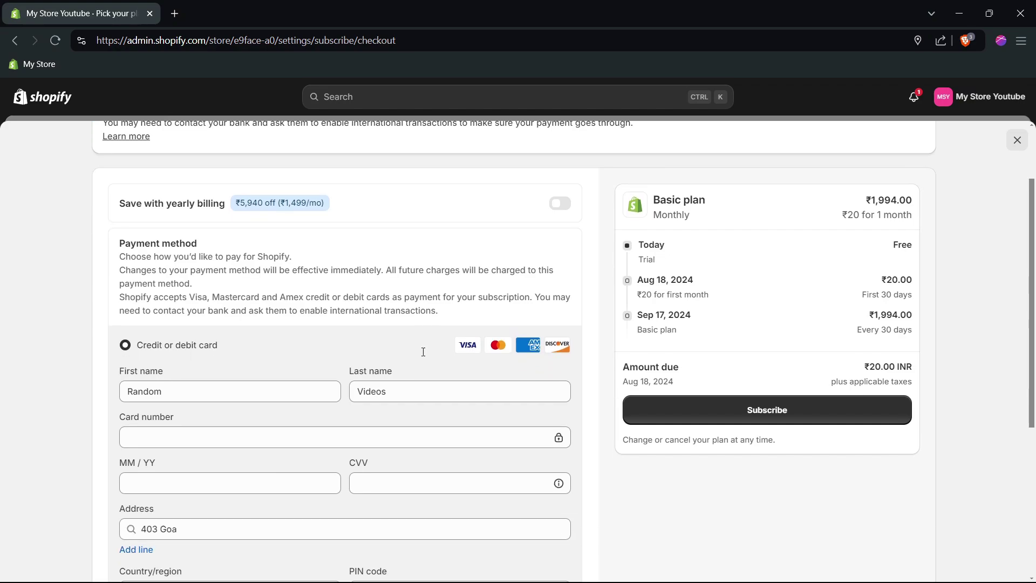
pyautogui.scroll(-2, 423, 352)
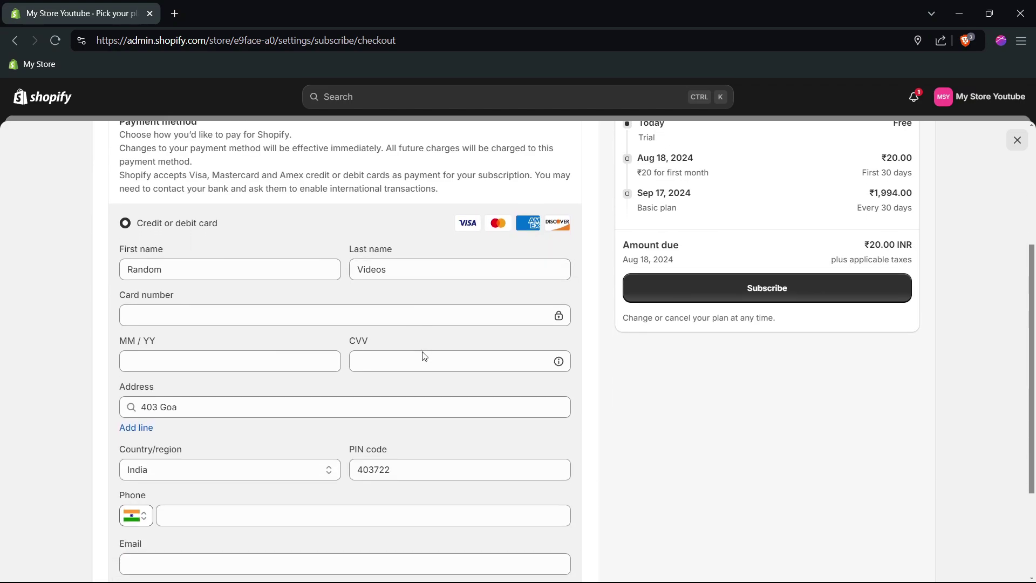
pyautogui.scroll(-1, 488, 423)
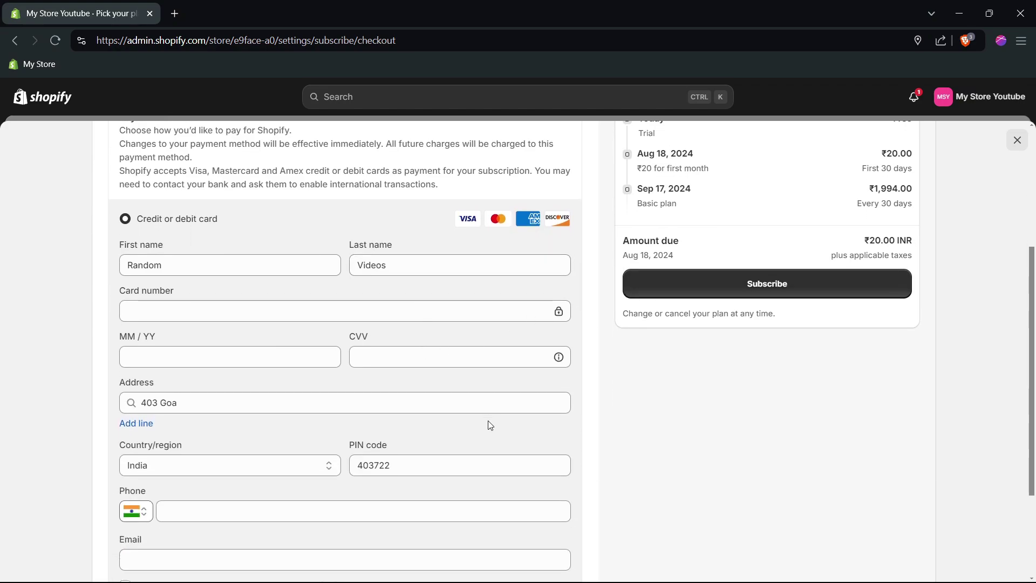
pyautogui.scroll(-3, 410, 420)
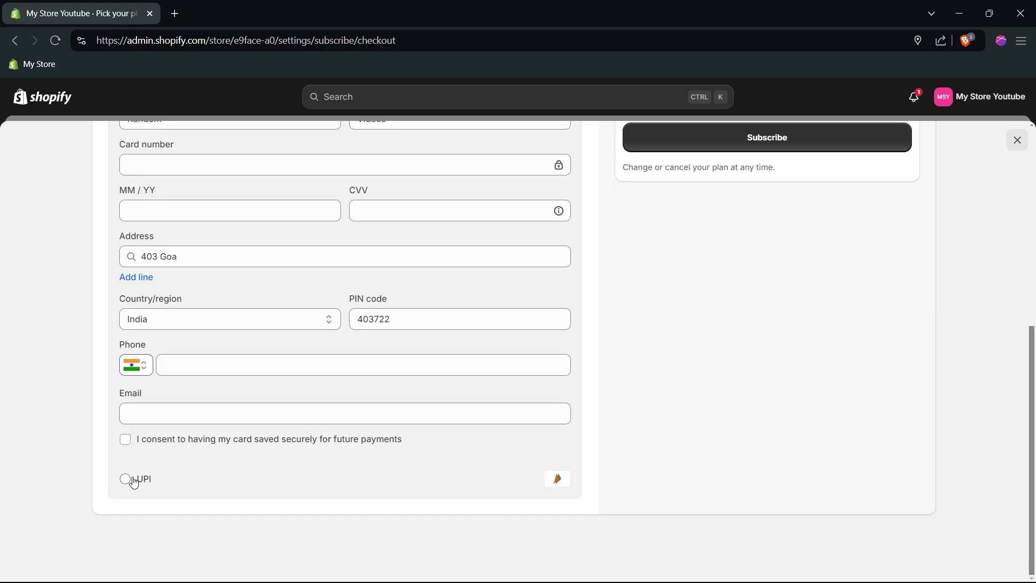
# Step: Set up UPI as the payment method and subscribe to the Basic plan
pyautogui.click(126, 479)
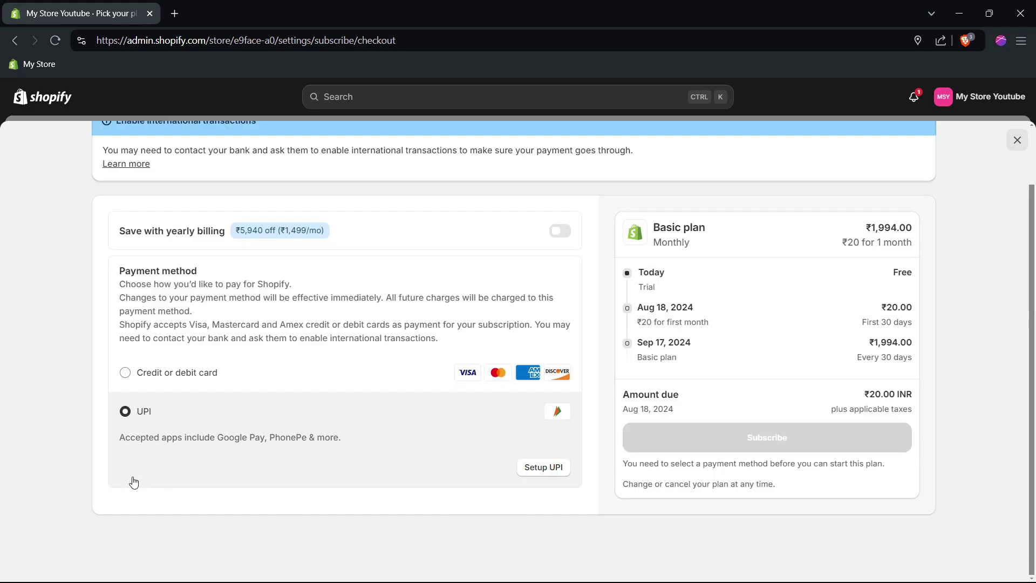
pyautogui.click(537, 467)
pyautogui.click(440, 333)
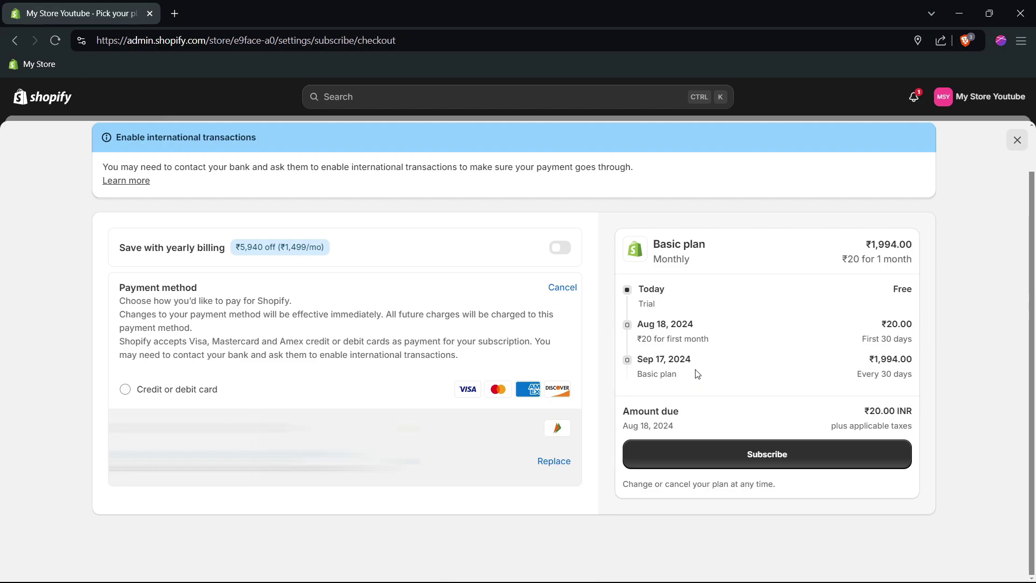
pyautogui.click(774, 454)
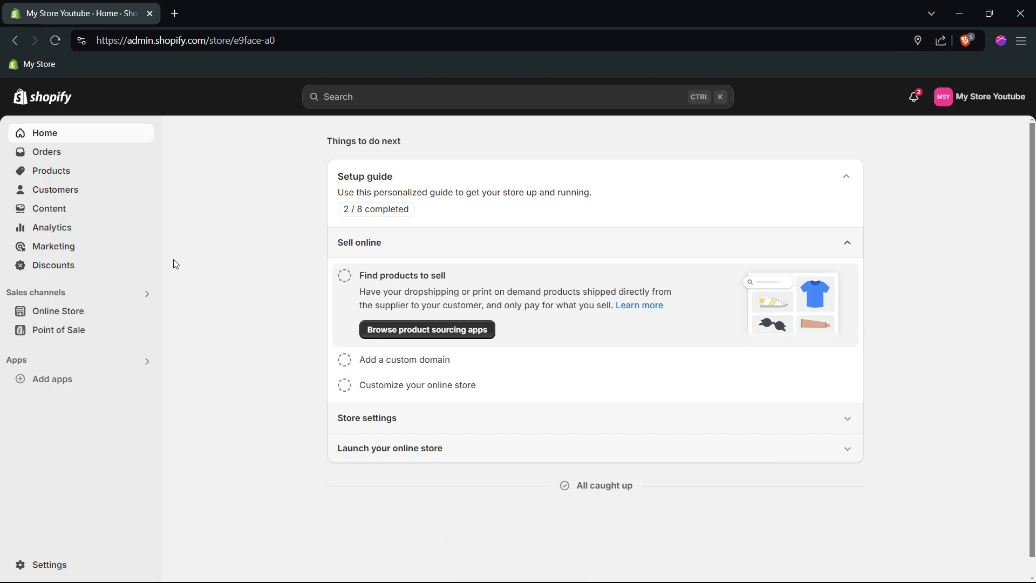
# Step: Open the online store's themes and examine the popular free themes and the current Dawn theme
pyautogui.click(51, 318)
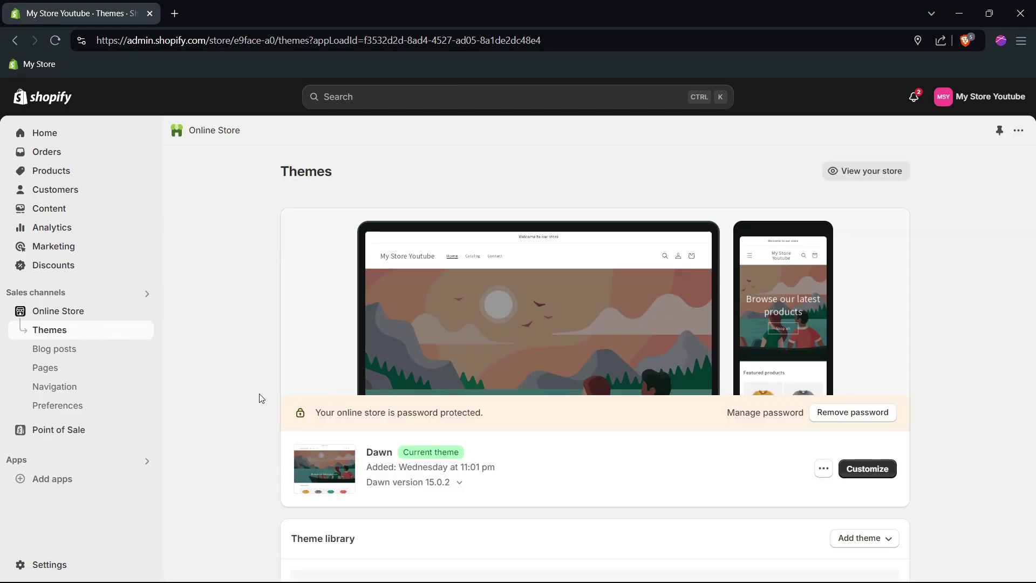
pyautogui.scroll(-3, 257, 420)
pyautogui.scroll(-4, 256, 415)
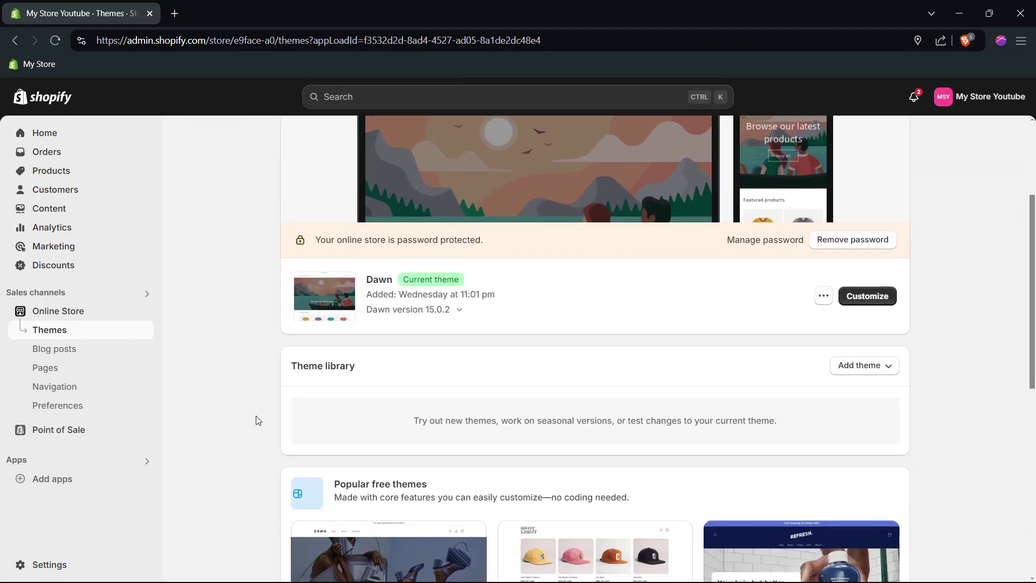
pyautogui.scroll(-3, 256, 418)
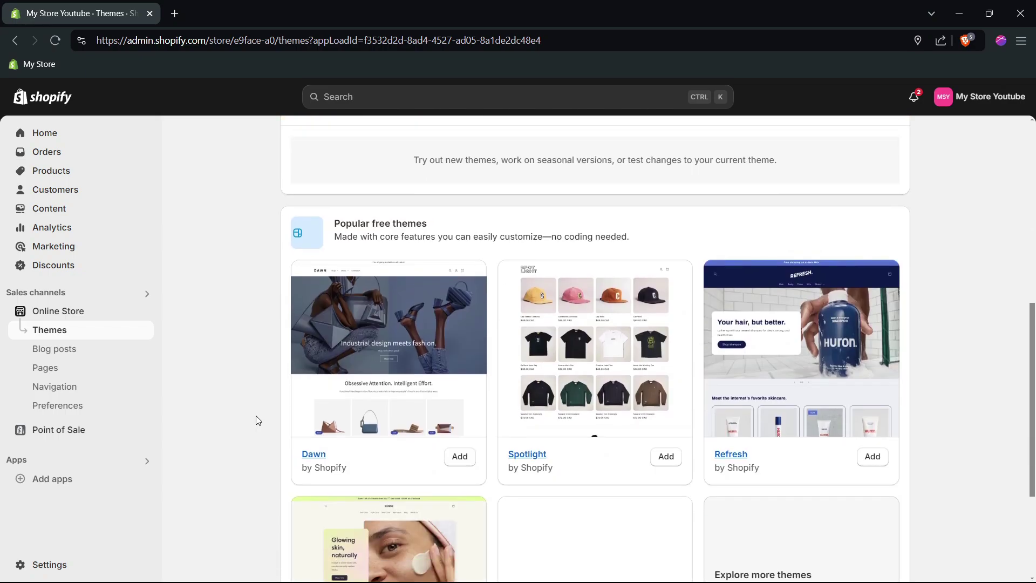
pyautogui.tripleClick(380, 161)
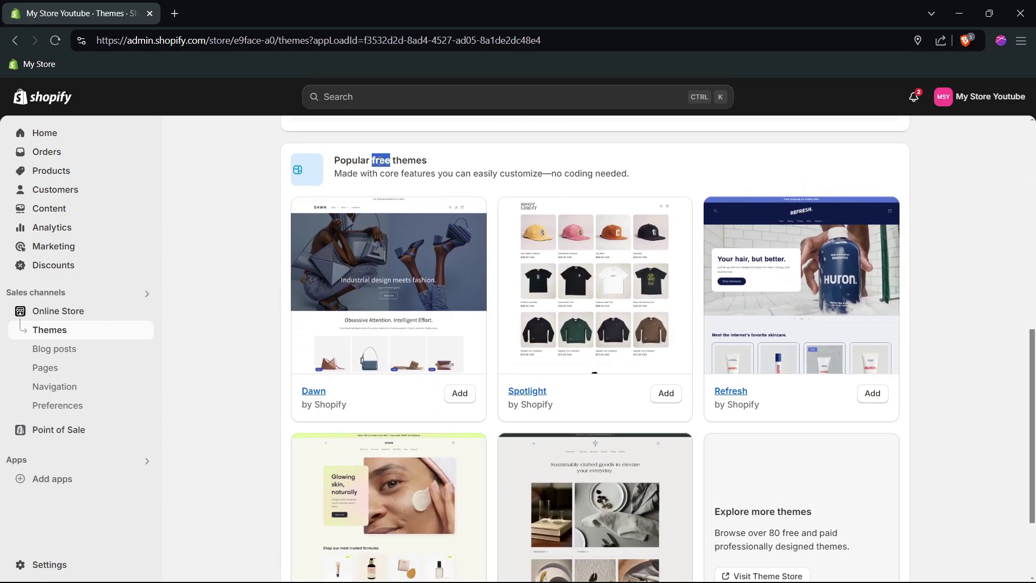
pyautogui.click(400, 160)
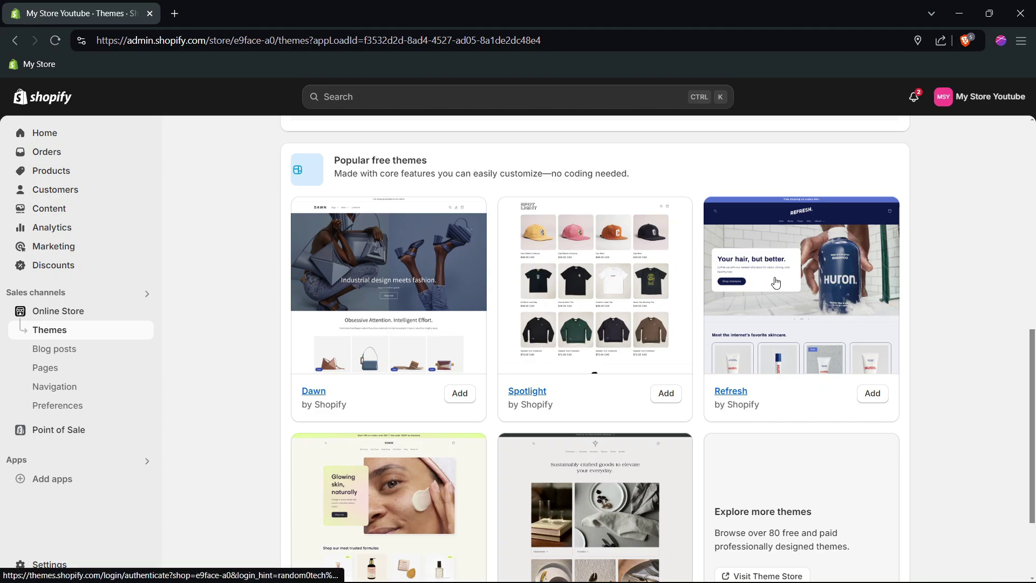
pyautogui.scroll(8, 775, 281)
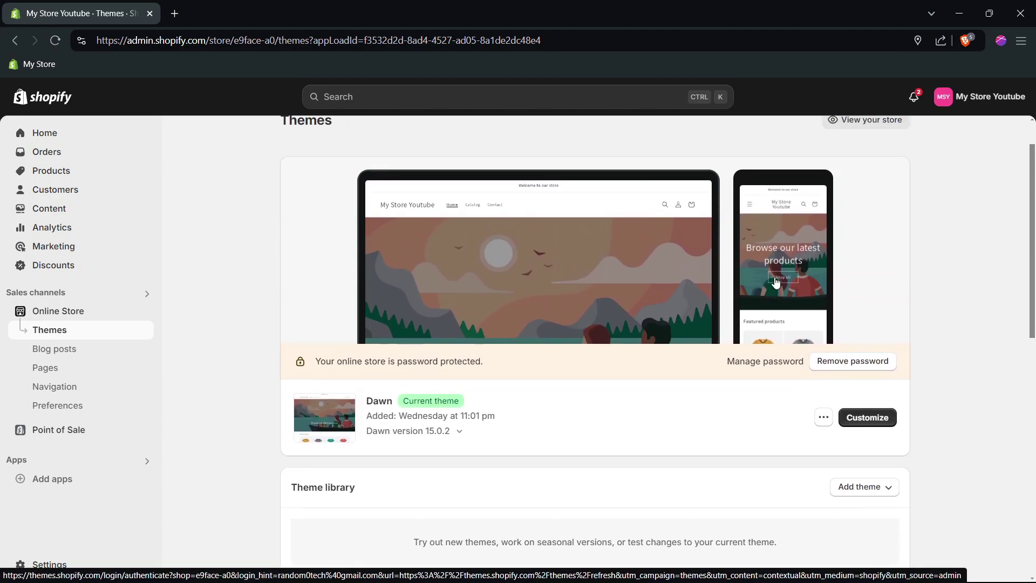
pyautogui.doubleClick(376, 402)
pyautogui.click(254, 356)
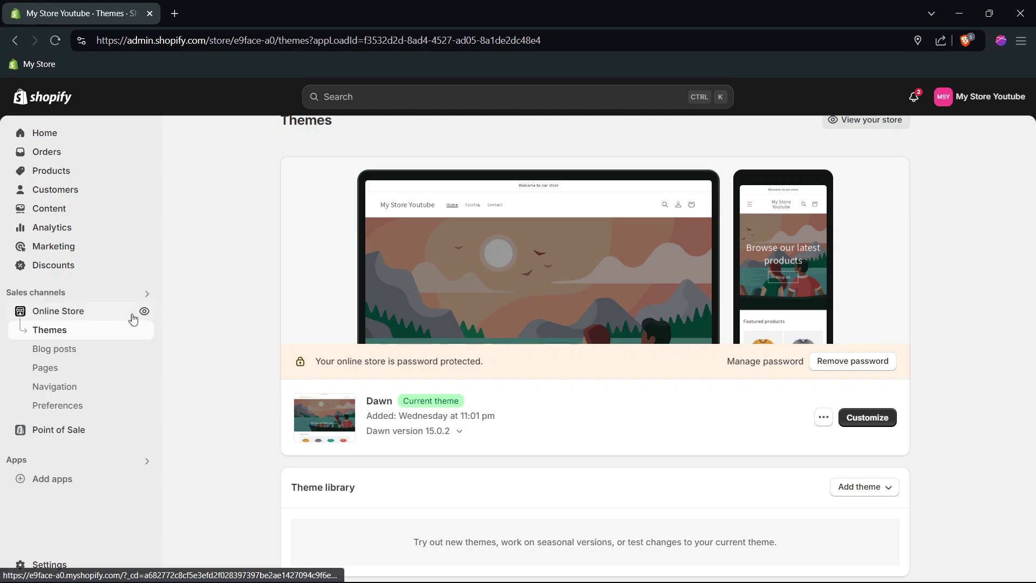
# Step: View the live storefront, look through its home page and open the Catalog page
pyautogui.click(142, 317)
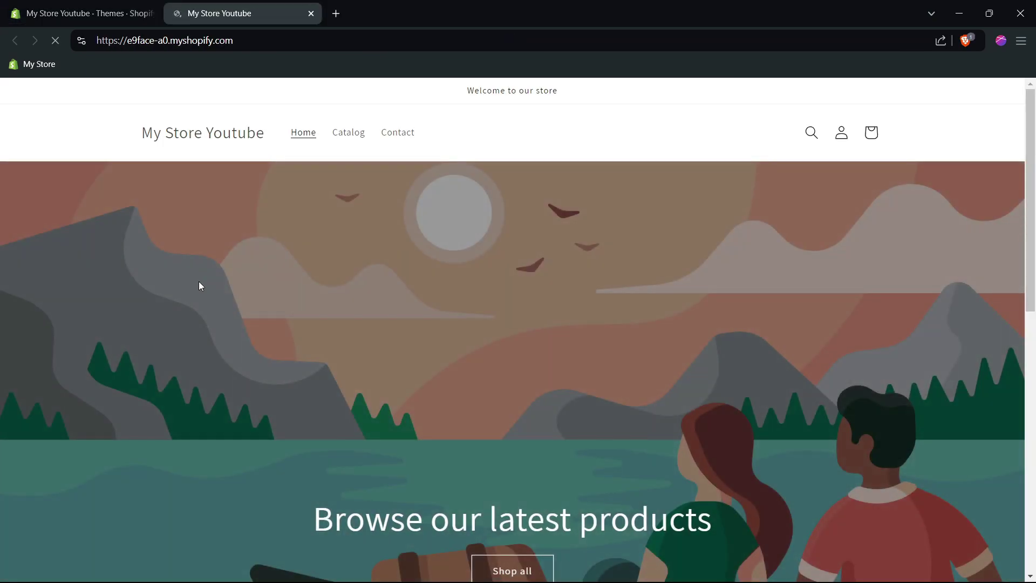
pyautogui.scroll(-8, 304, 359)
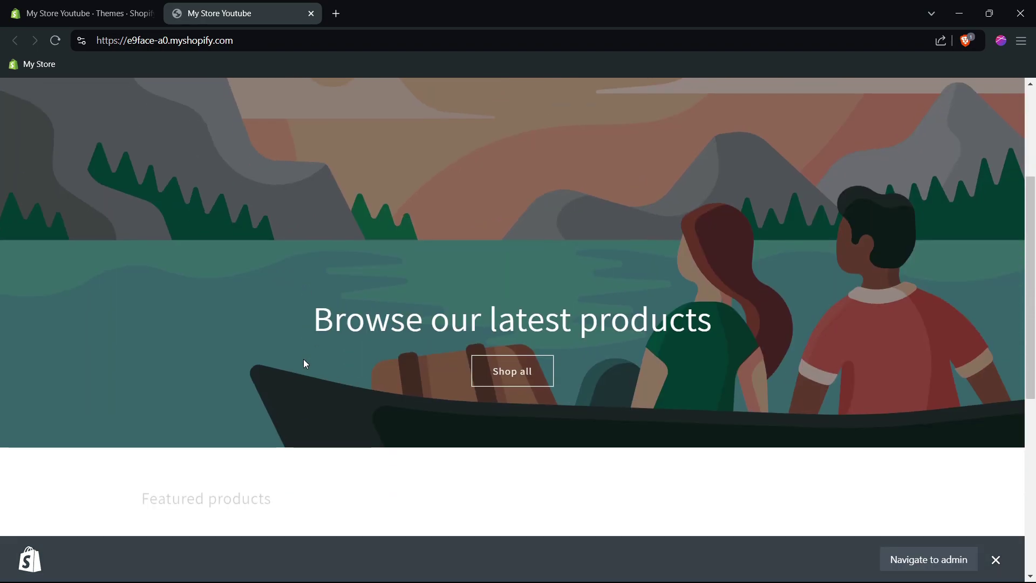
pyautogui.scroll(-3, 304, 360)
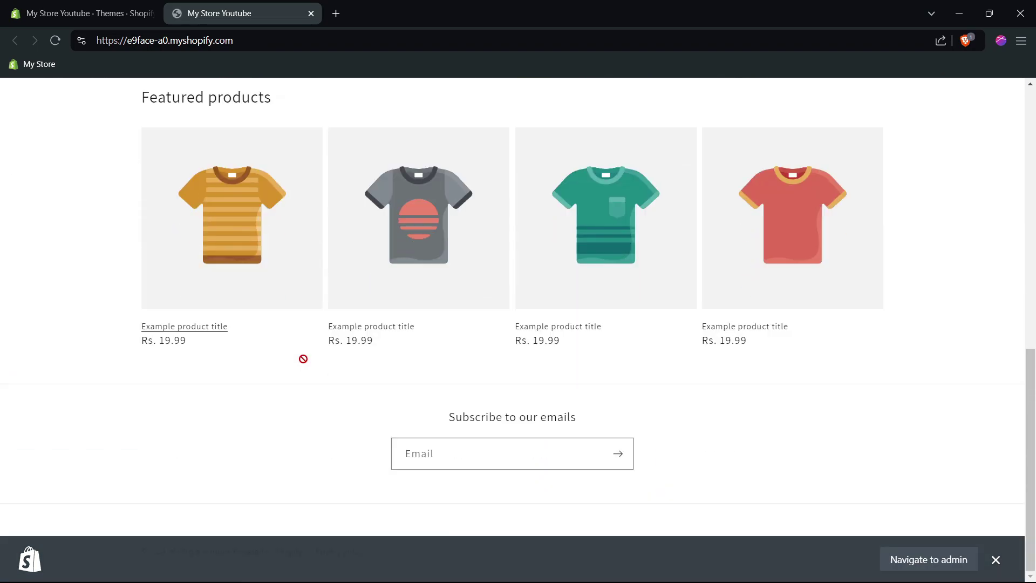
pyautogui.scroll(10, 304, 359)
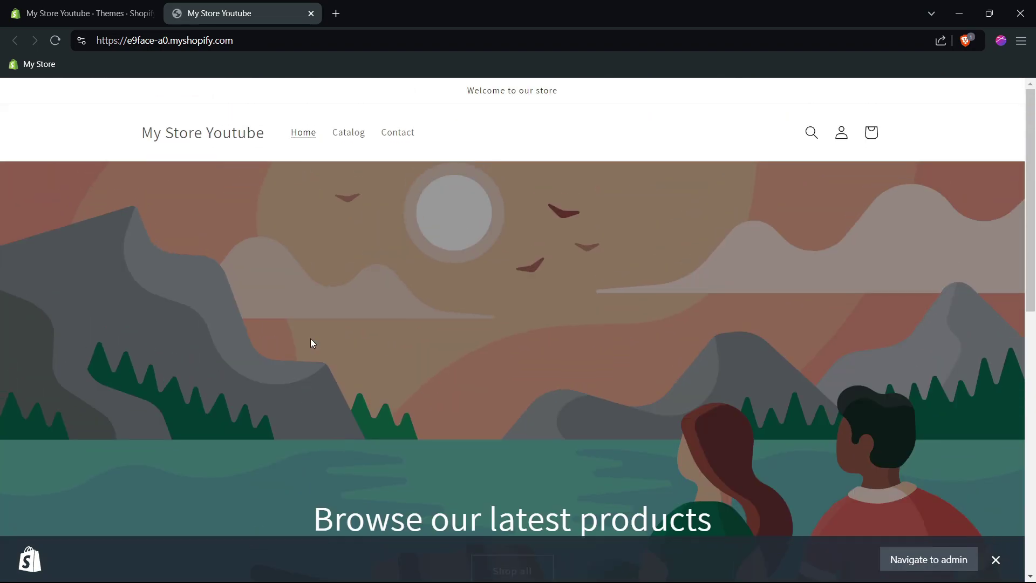
pyautogui.click(349, 132)
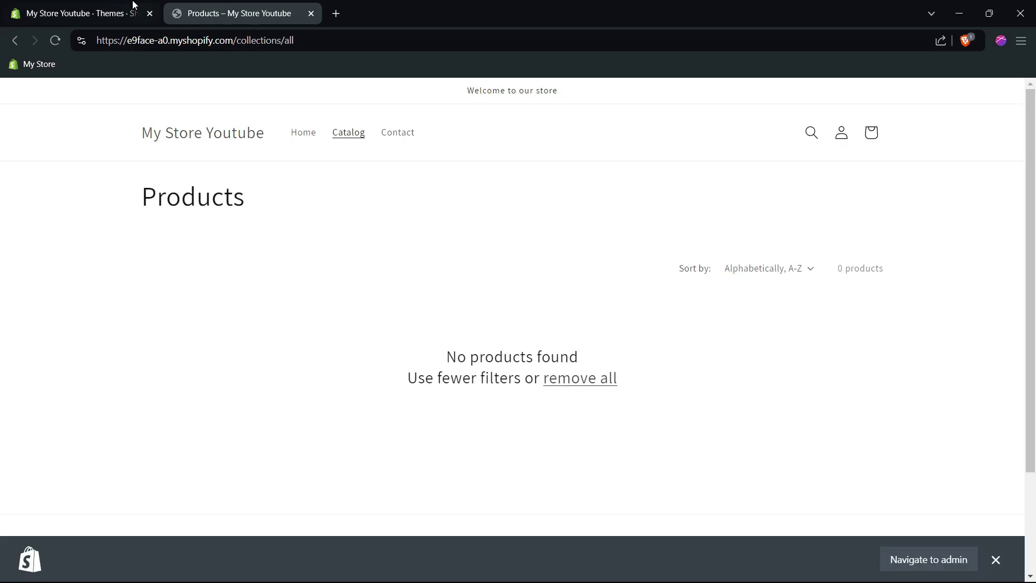
# Step: Return to the store admin, go to Products and start adding a new product
pyautogui.click(63, 13)
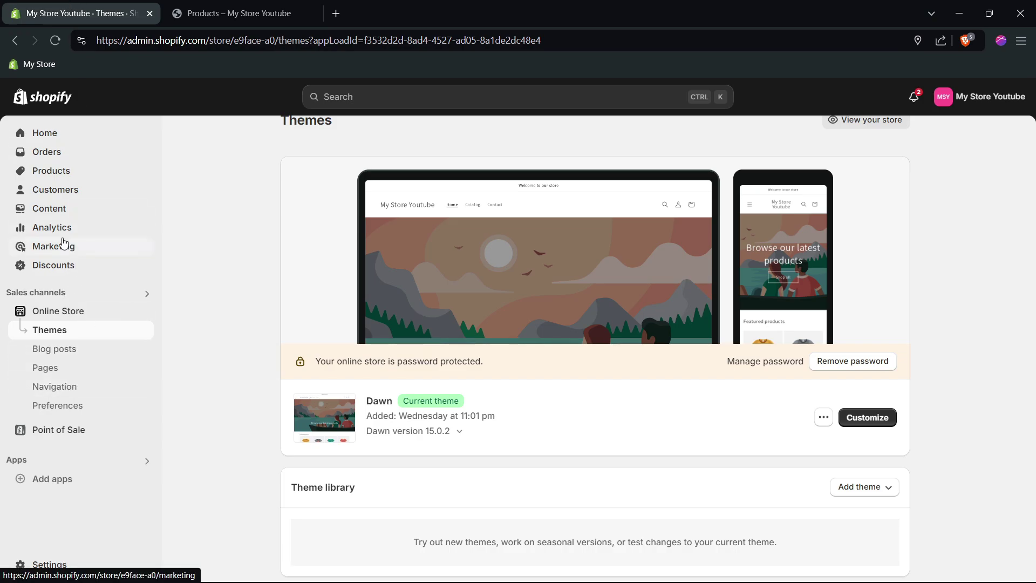
pyautogui.click(47, 171)
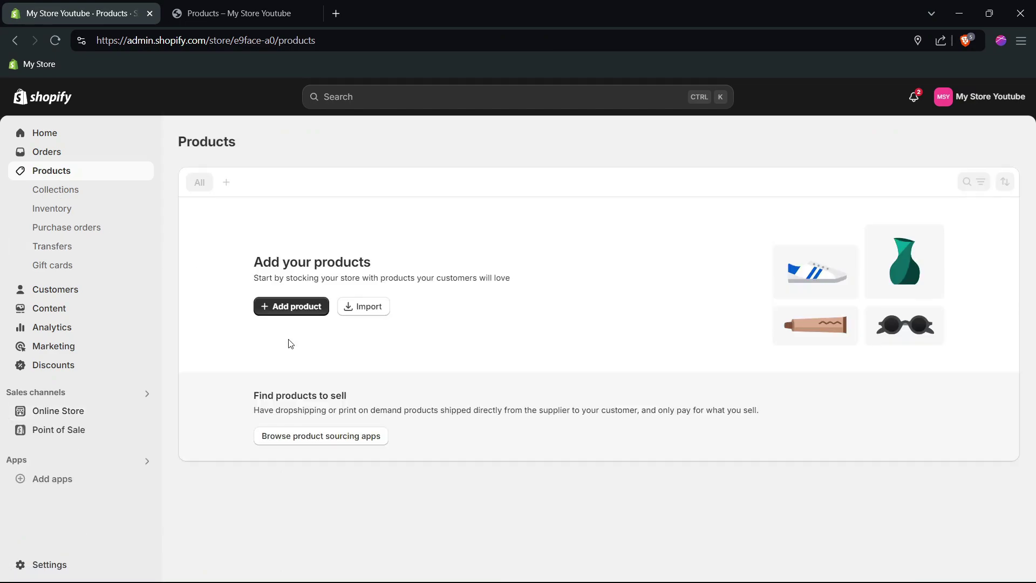
pyautogui.tripleClick(306, 264)
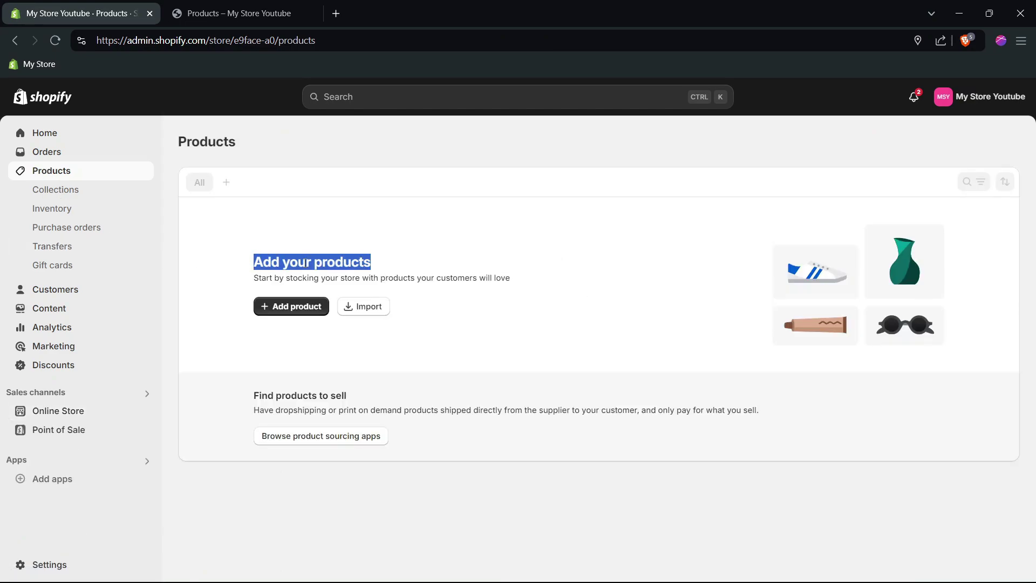
pyautogui.tripleClick(311, 277)
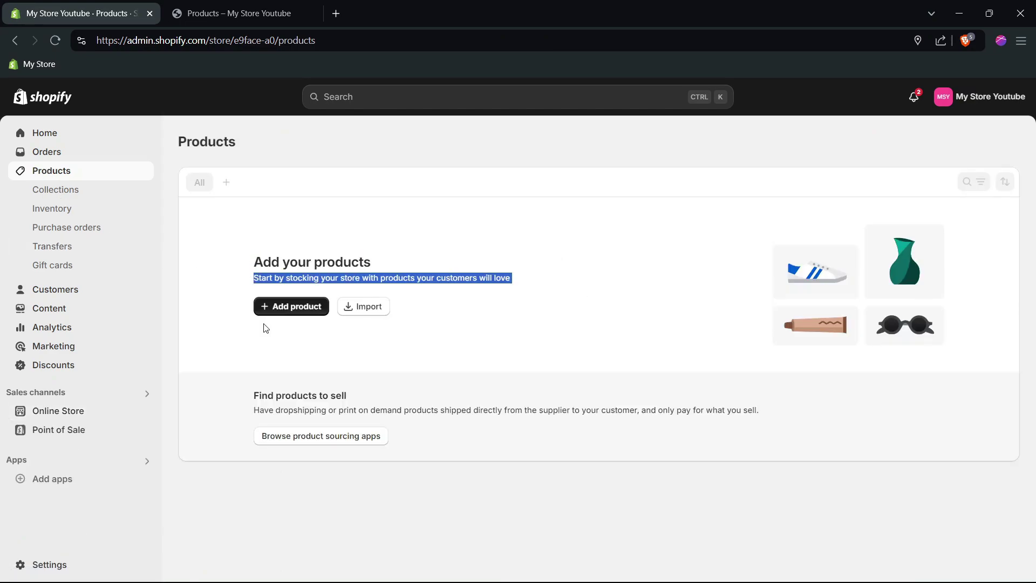
pyautogui.click(258, 356)
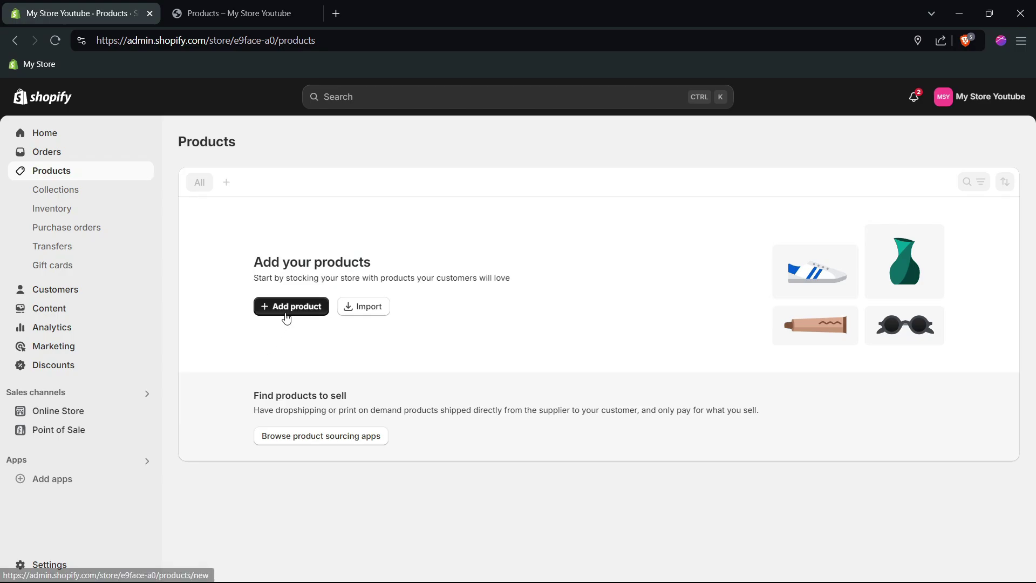
pyautogui.click(285, 312)
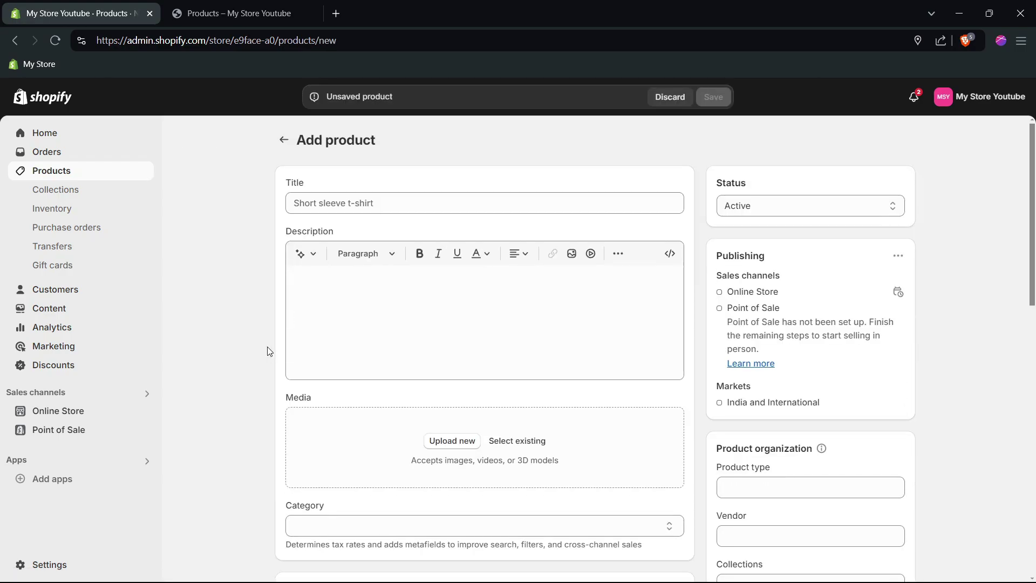
# Step: Examine the new product's title, description and media fields and the list of available categories
pyautogui.click(340, 209)
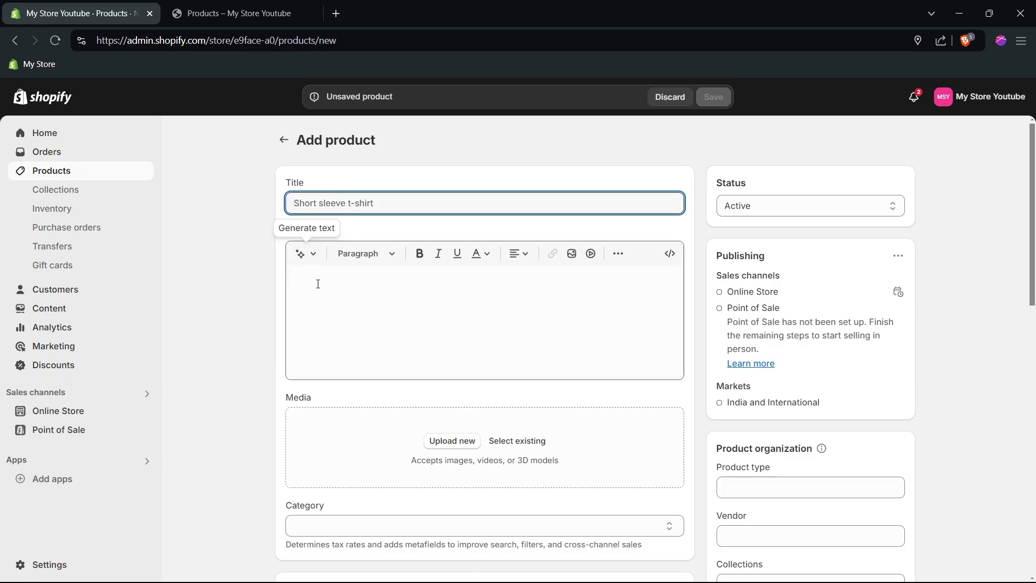
pyautogui.scroll(-2, 318, 311)
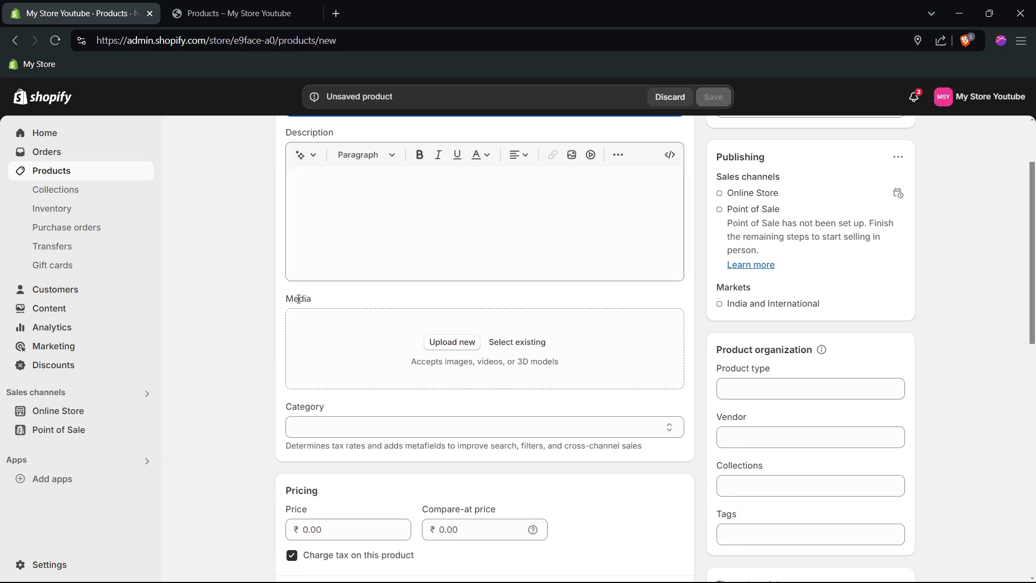
pyautogui.click(307, 410)
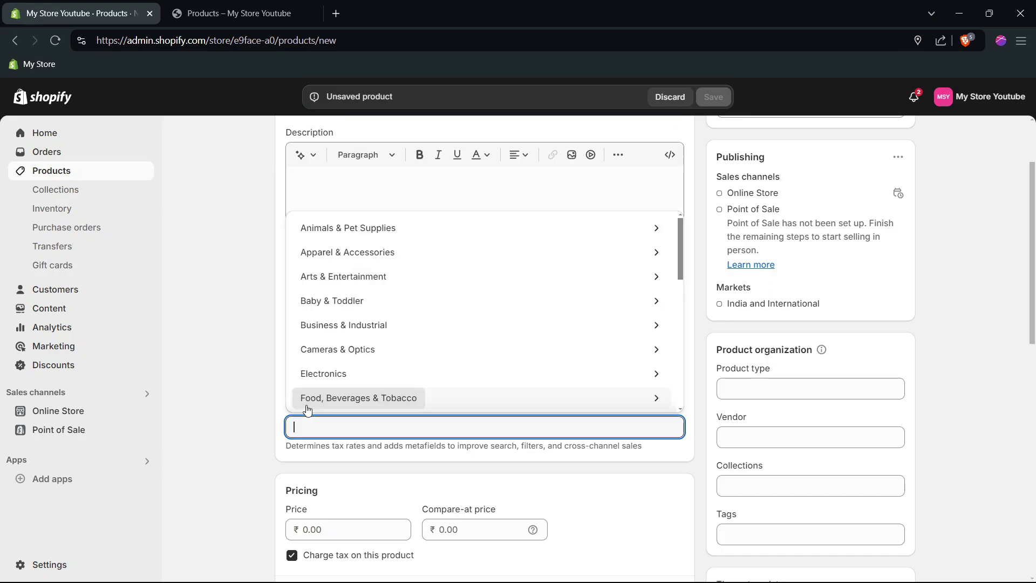
pyautogui.scroll(-1, 307, 411)
pyautogui.scroll(-6, 308, 410)
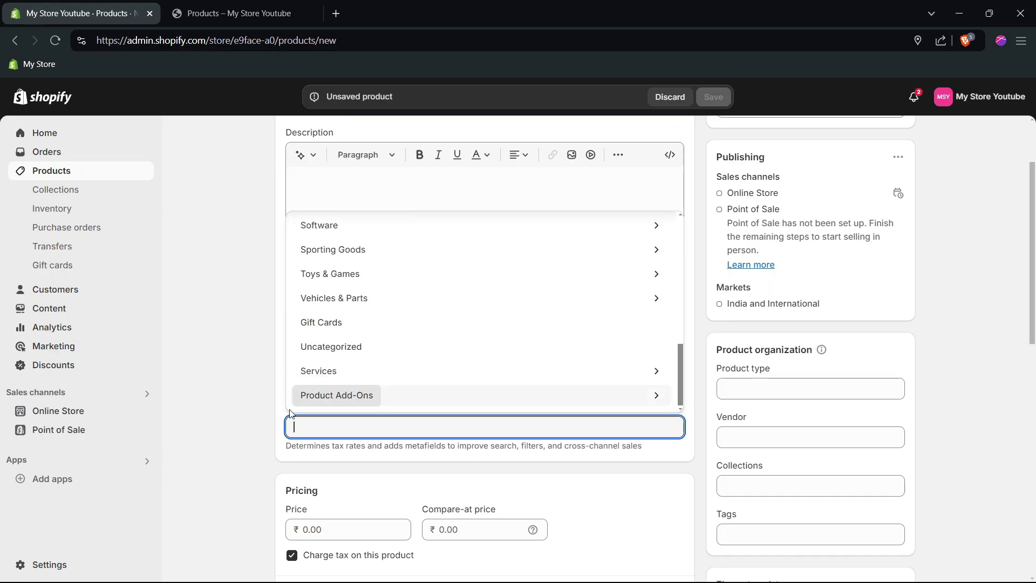
pyautogui.click(263, 430)
# Step: Look over the new product's price, compare-at price and cost per item fields
pyautogui.scroll(-5, 265, 429)
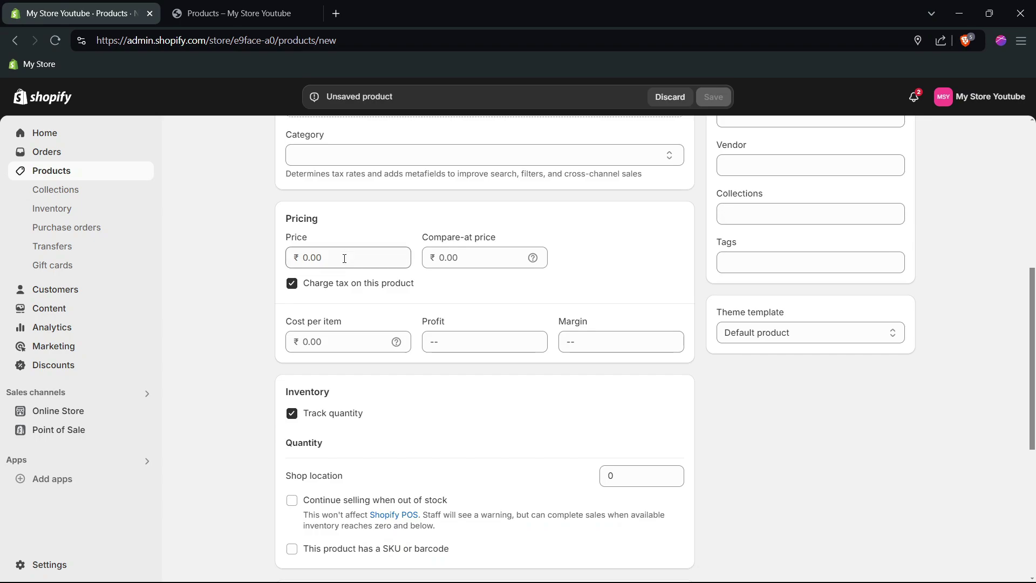
pyautogui.click(344, 258)
pyautogui.click(455, 257)
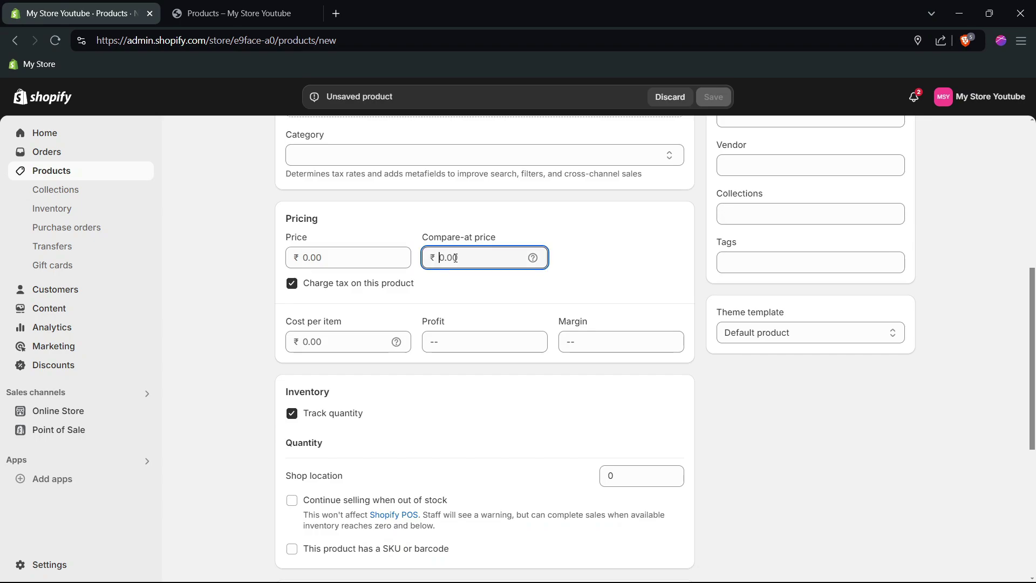
pyautogui.click(355, 334)
pyautogui.scroll(-1, 324, 343)
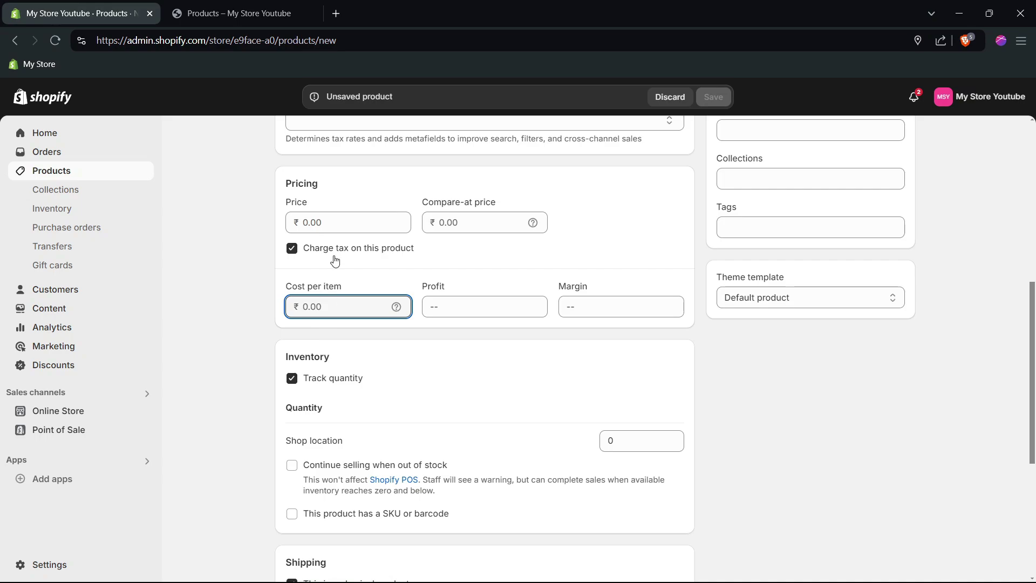
# Step: Open the My Store bookmark in a new browser tab and switch to it
pyautogui.rightClick(26, 64)
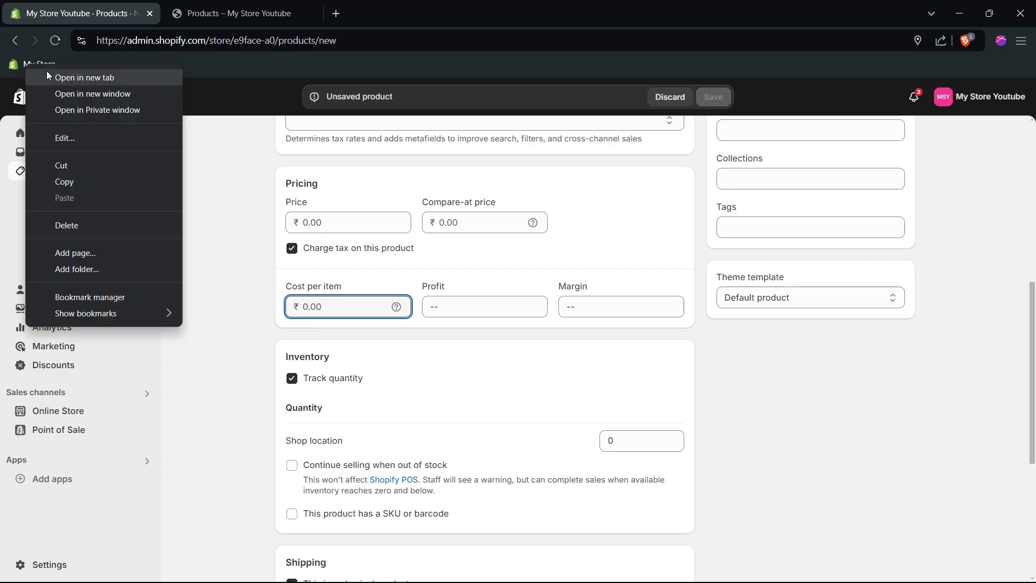
pyautogui.click(46, 71)
pyautogui.click(409, 4)
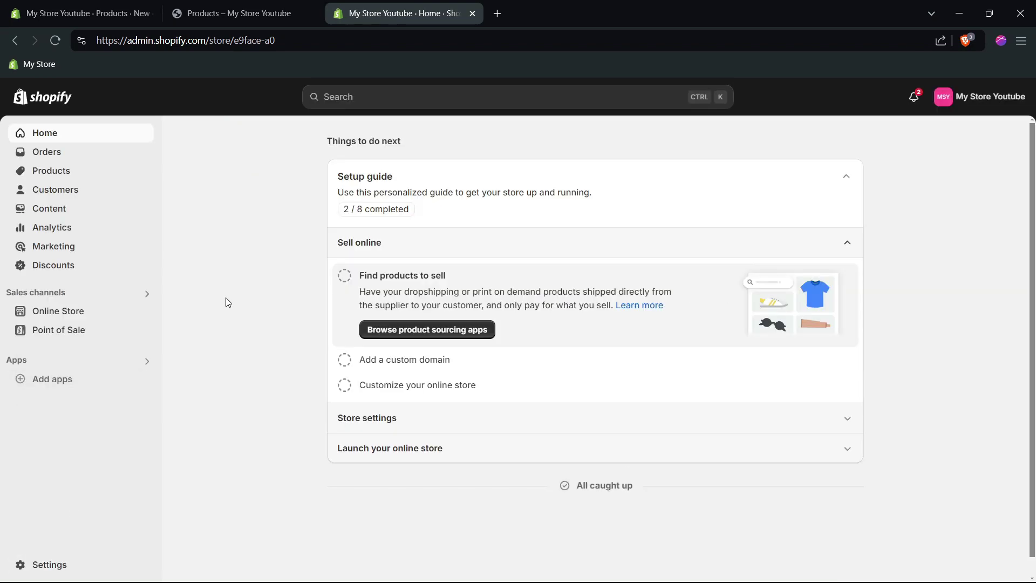
# Step: Change the store currency to US Dollar (USD $) in the store's General settings and save it
pyautogui.click(61, 564)
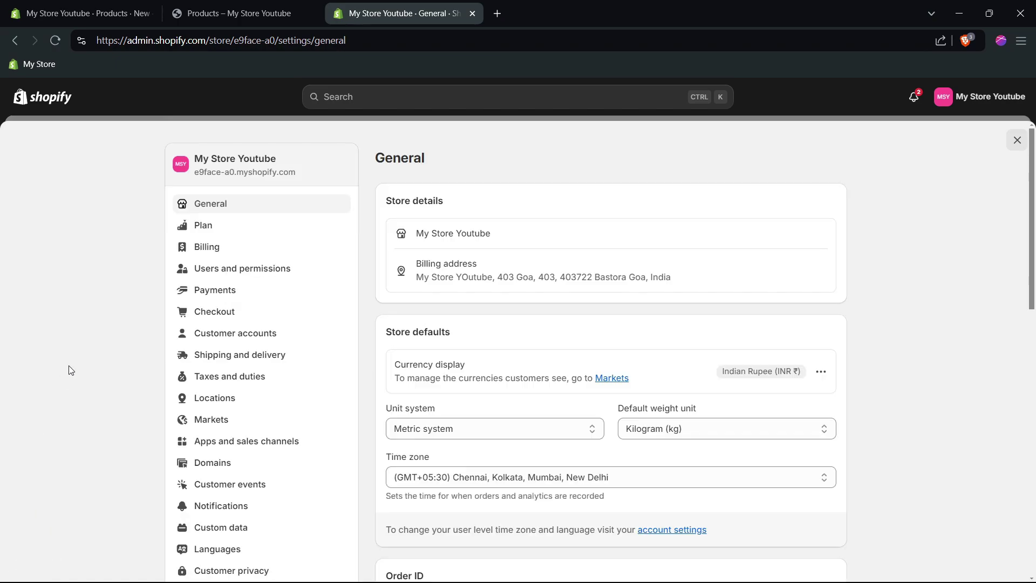
pyautogui.click(821, 377)
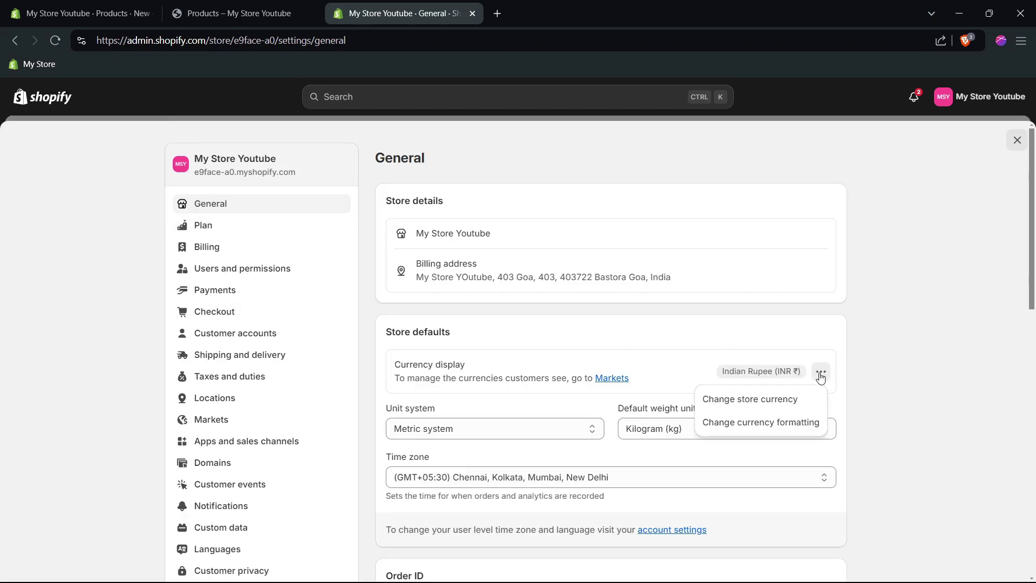
pyautogui.click(759, 403)
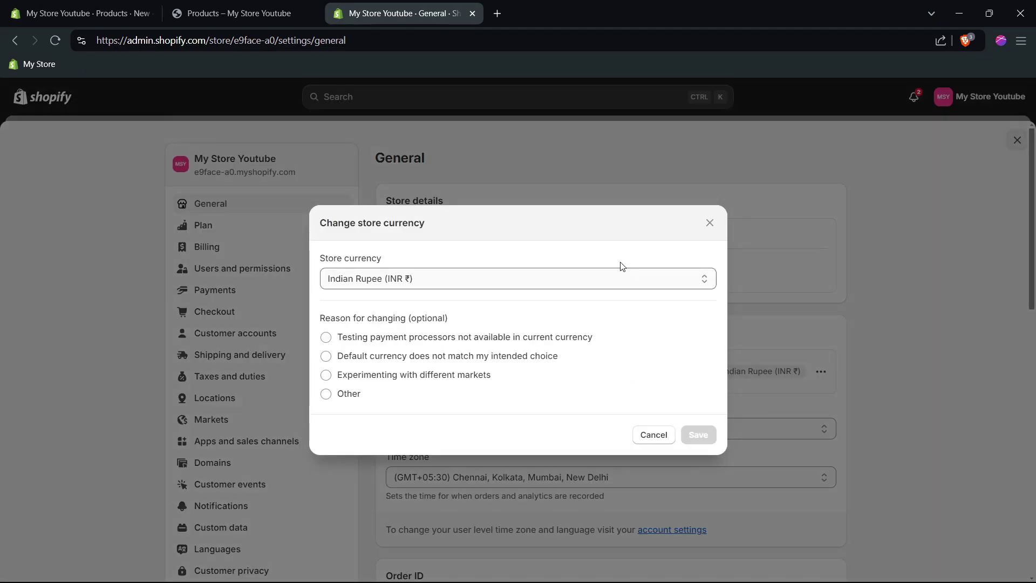
pyautogui.click(482, 285)
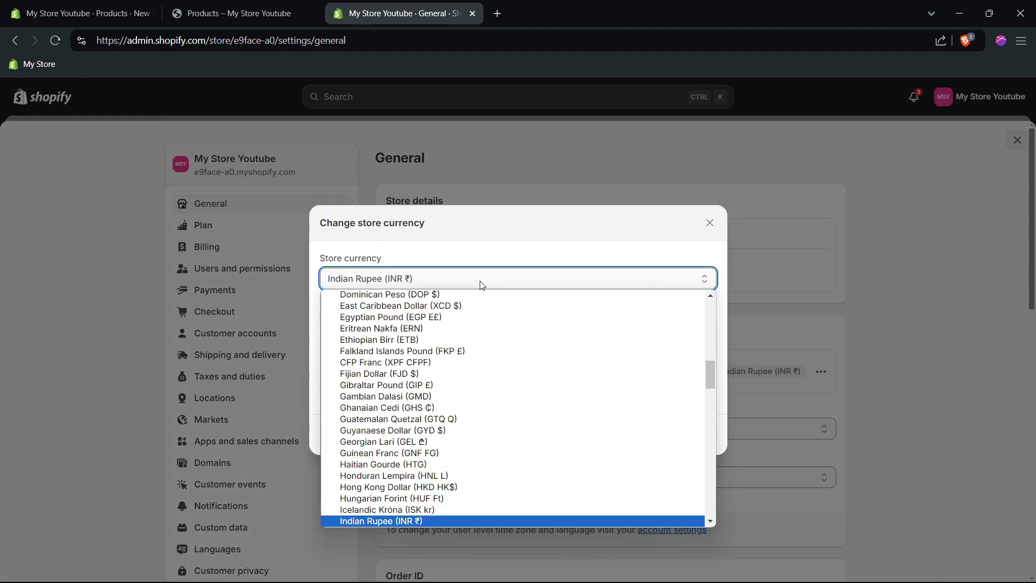
pyautogui.press('u')
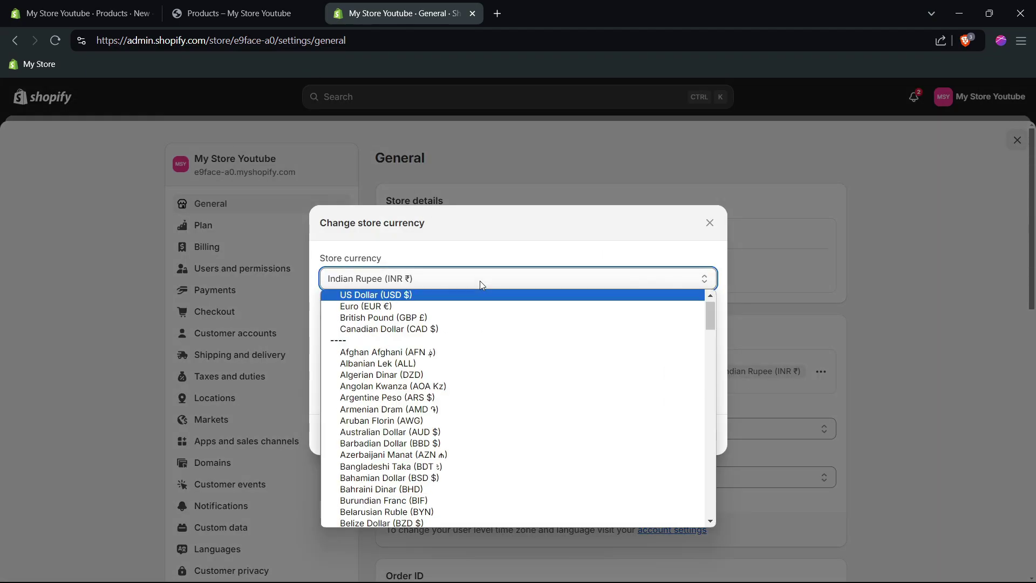
pyautogui.press('Return')
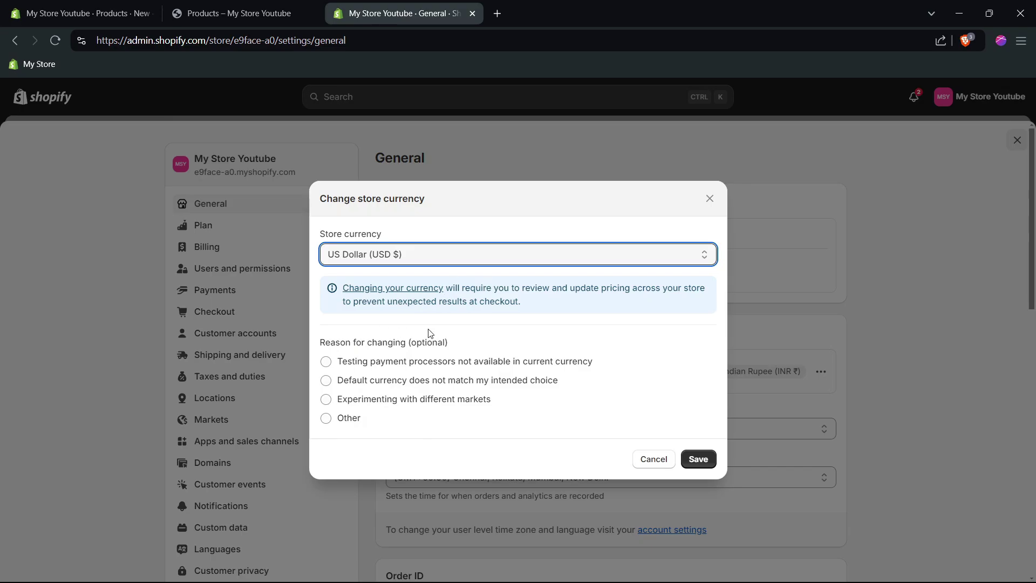
pyautogui.click(695, 460)
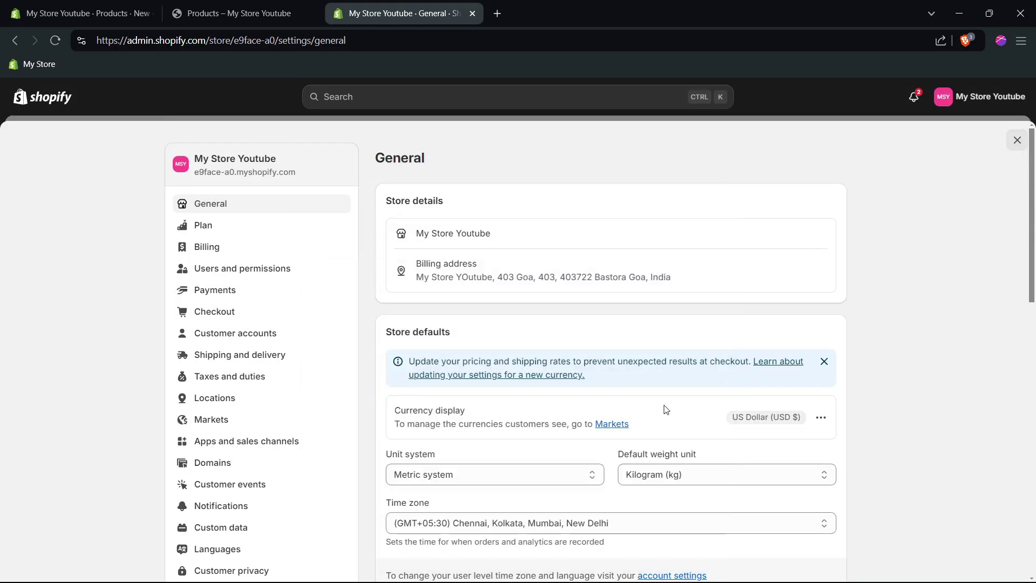
# Step: Switch to the storefront, open its home page and check the currency of the featured products' prices
pyautogui.click(282, 5)
pyautogui.click(218, 135)
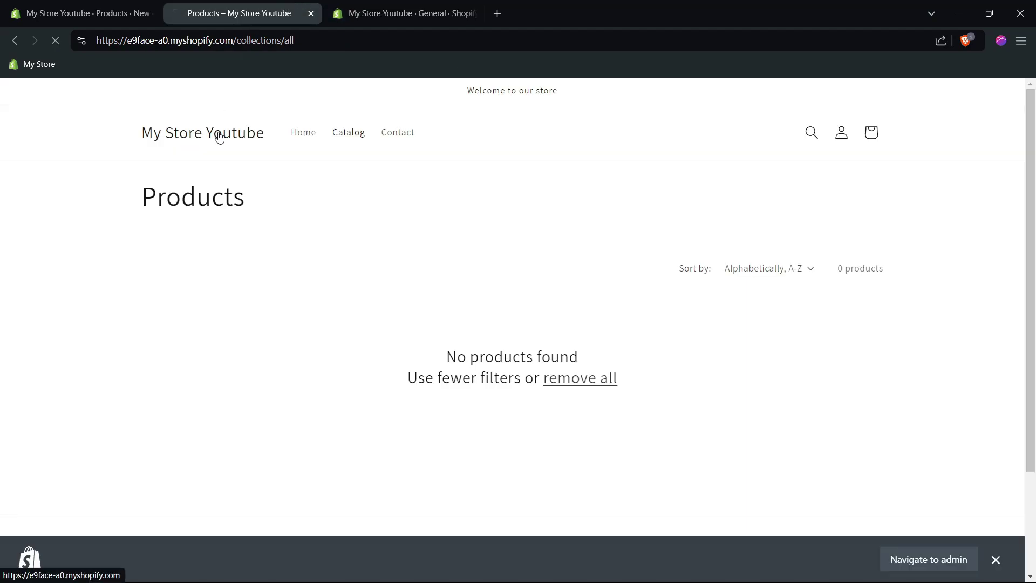
pyautogui.scroll(-10, 203, 270)
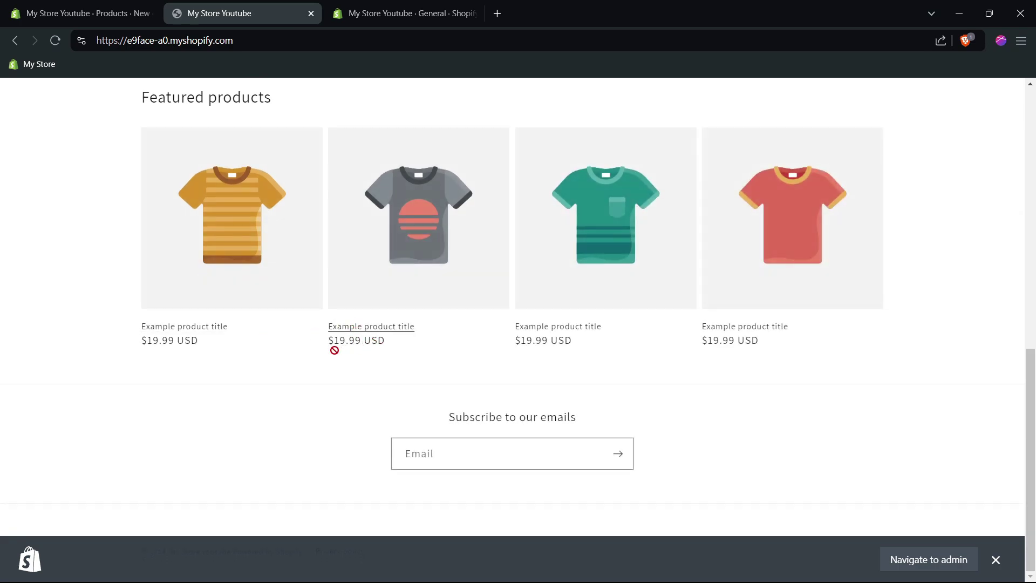
# Step: Return to the new product form, reload it and examine its pricing, inventory, shipping and variants sections
pyautogui.click(107, 5)
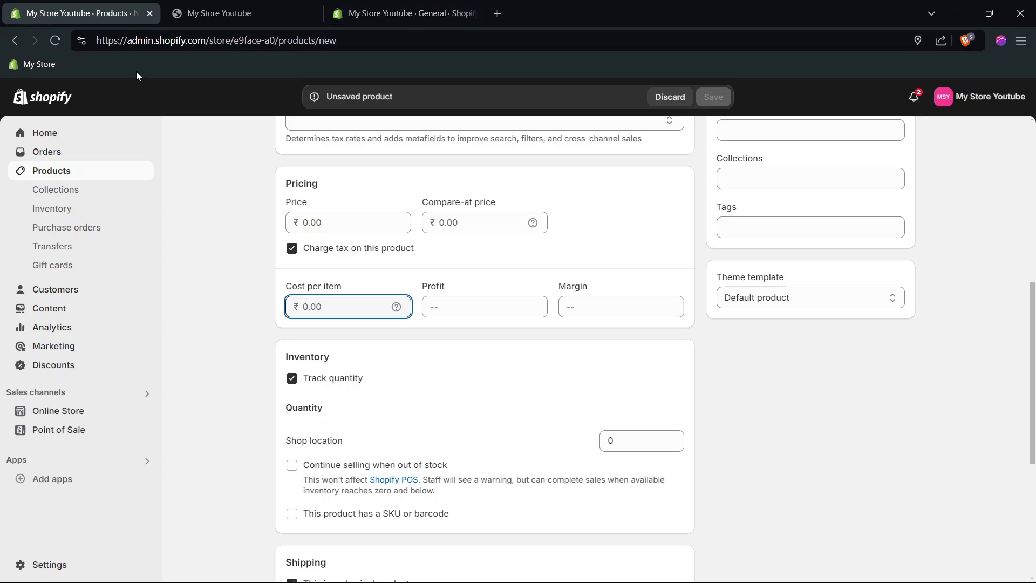
pyautogui.click(59, 41)
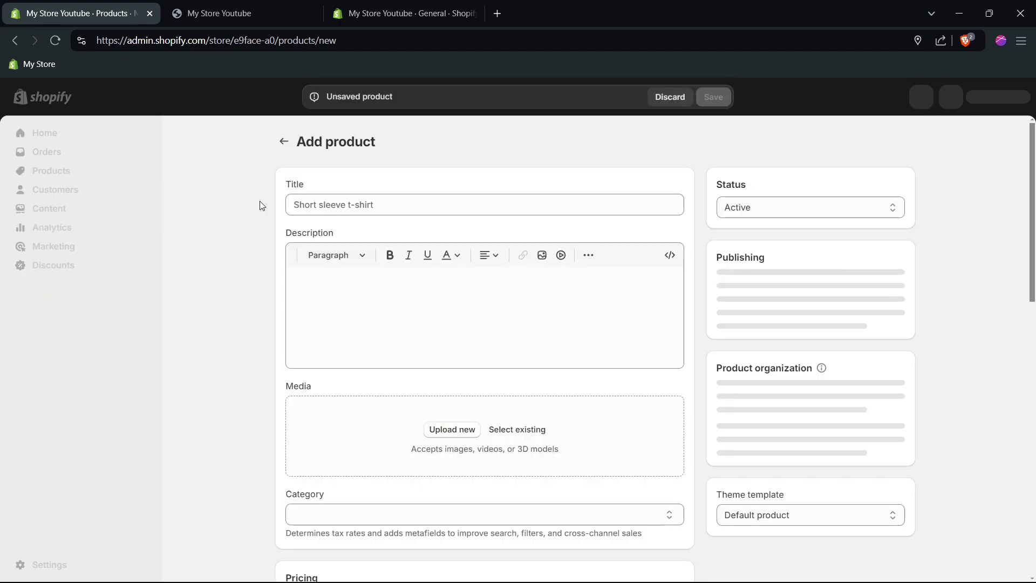
pyautogui.scroll(-3, 285, 277)
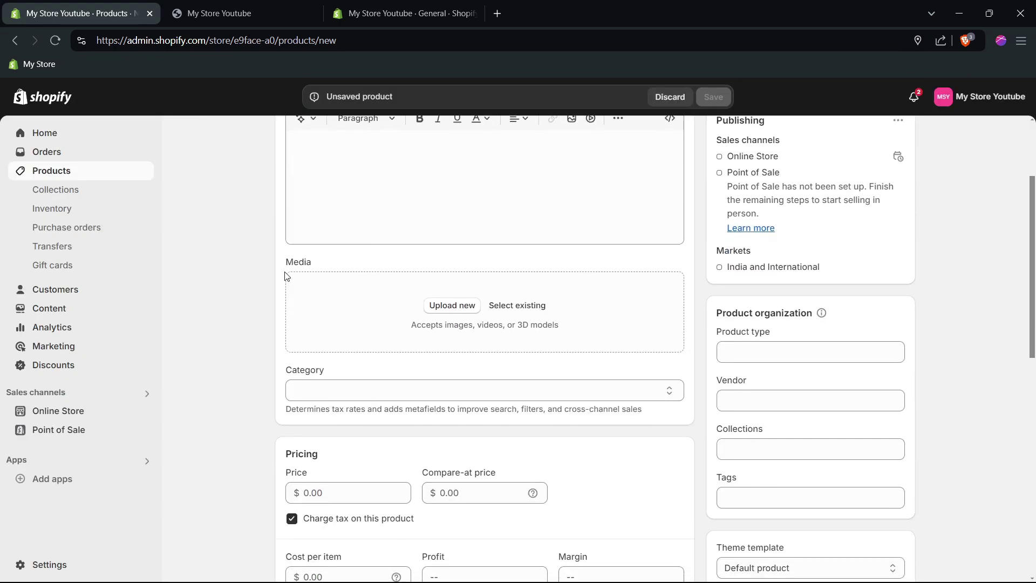
pyautogui.scroll(-3, 286, 275)
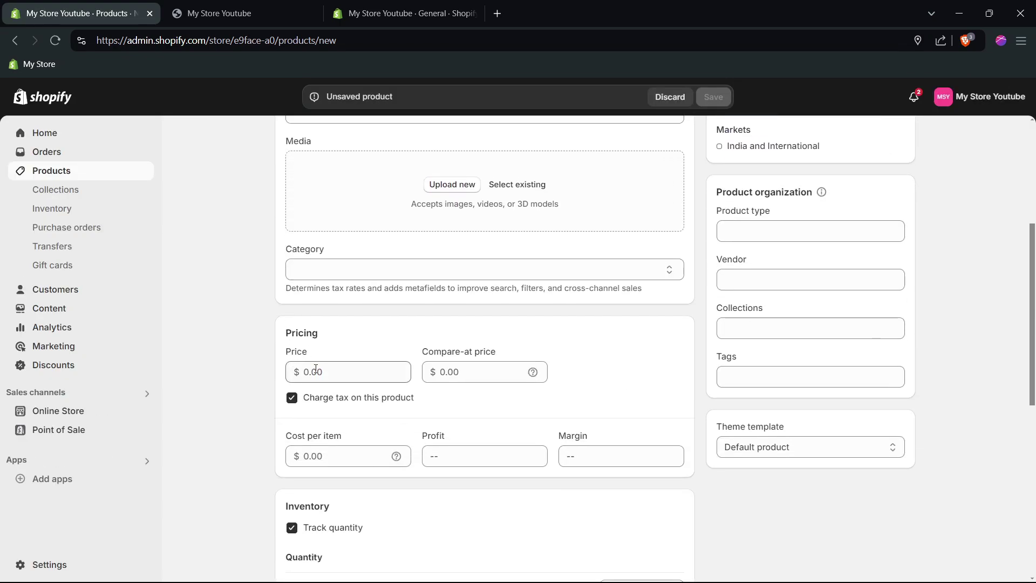
pyautogui.scroll(-7, 328, 377)
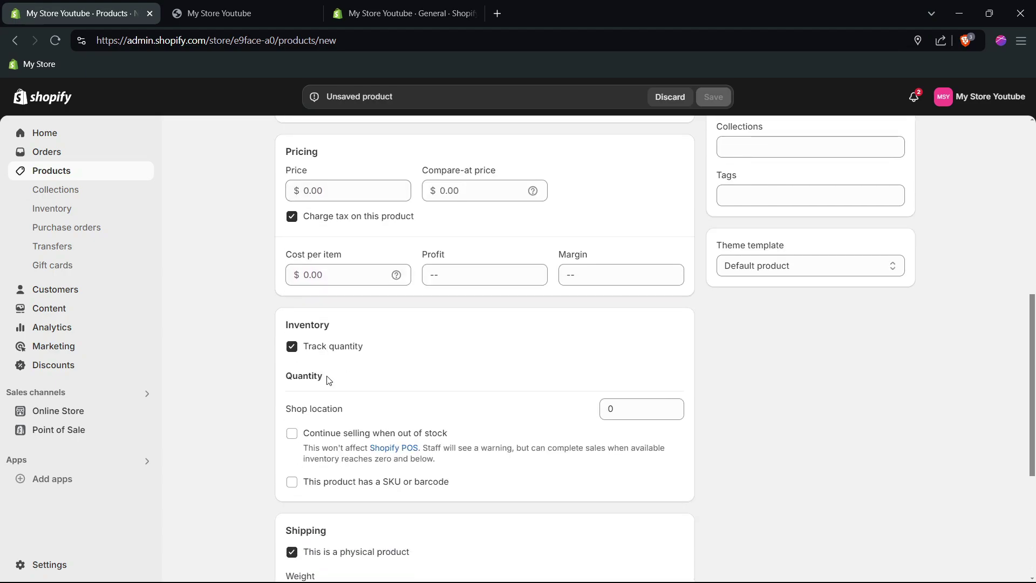
pyautogui.scroll(-4, 467, 324)
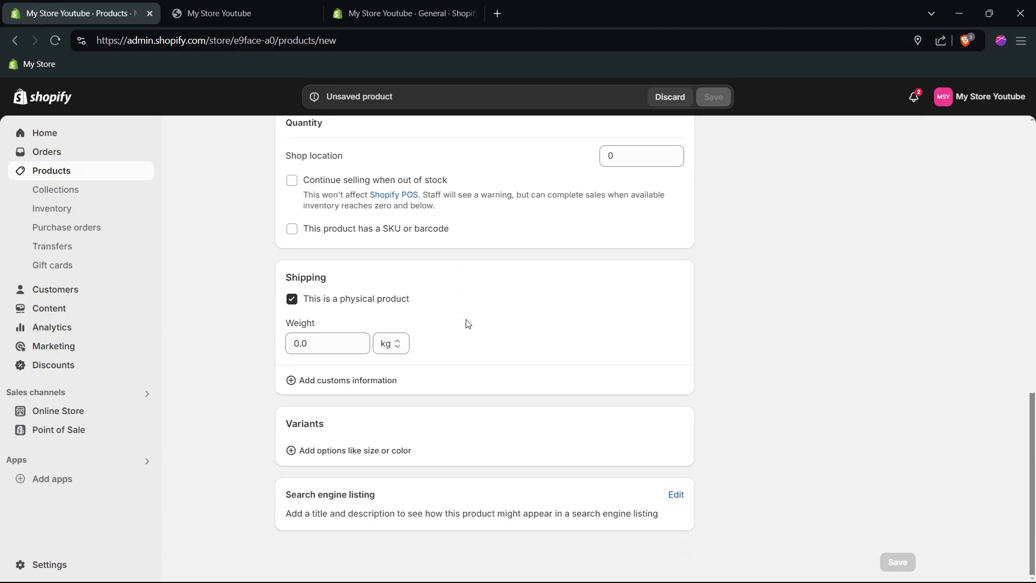
pyautogui.scroll(17, 467, 323)
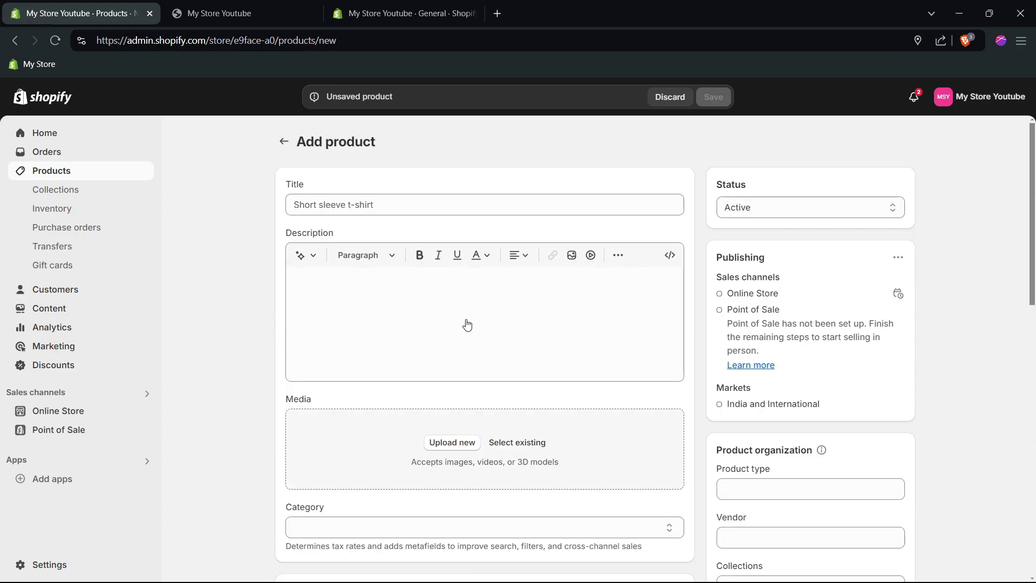
# Step: Leave the new product form, bring up the recommended apps and go on to the Shopify App Store
pyautogui.click(282, 143)
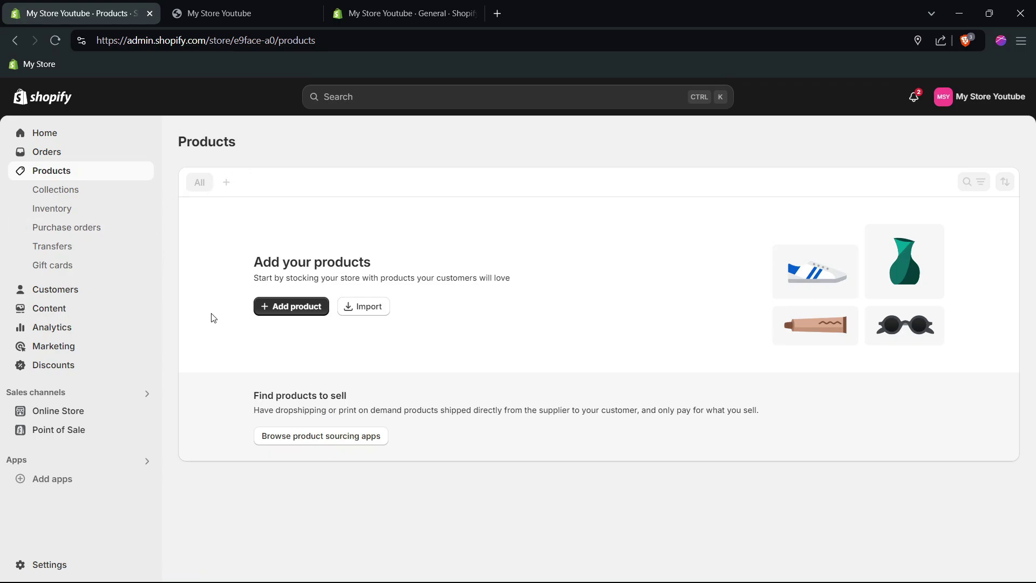
pyautogui.click(63, 477)
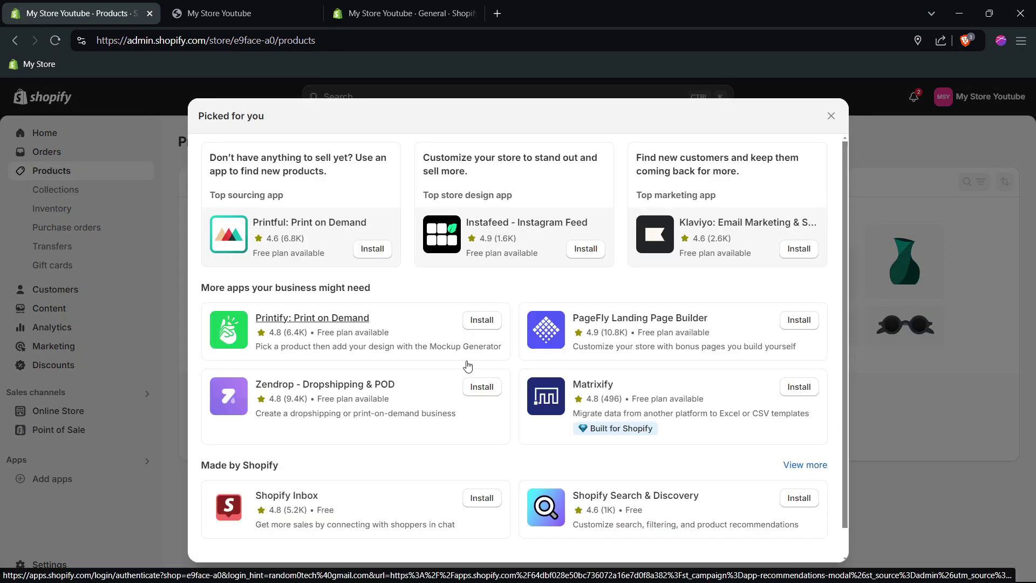
pyautogui.scroll(-1, 468, 366)
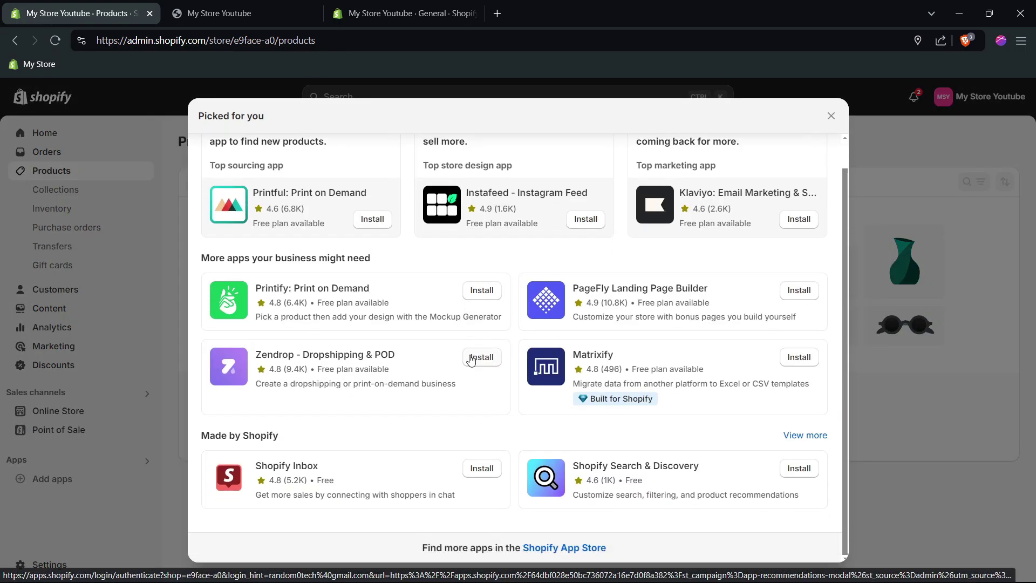
pyautogui.click(566, 548)
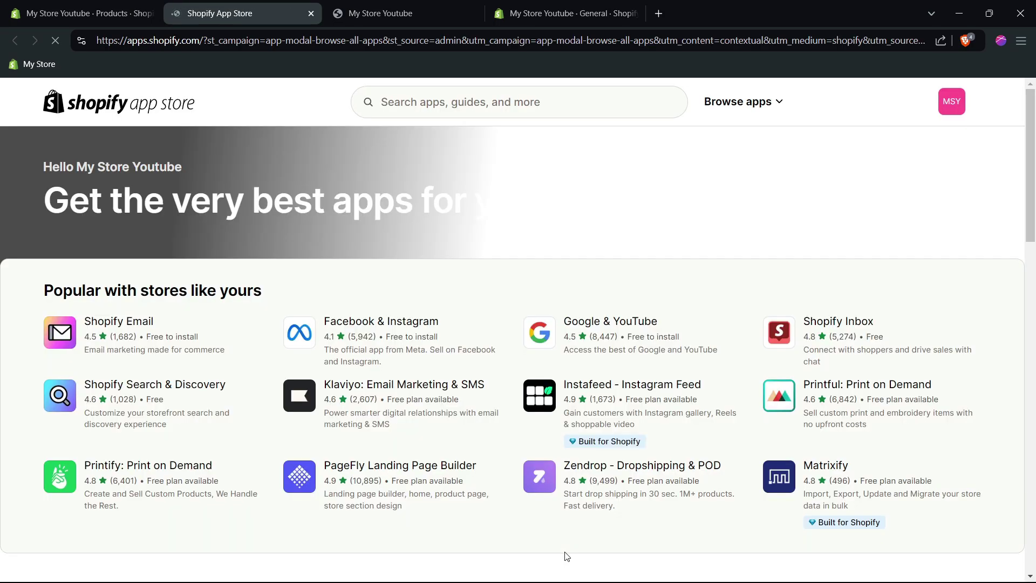
# Step: Search the app store for "cjdrop" and install the CJdropshipping: Much Faster app on the store
pyautogui.click(593, 107)
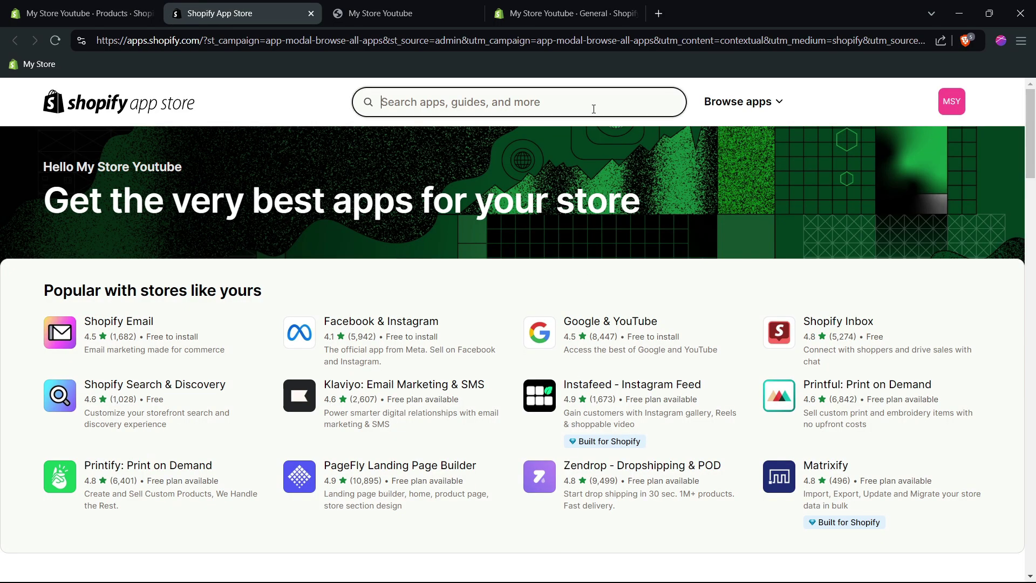
pyautogui.write('cjs')
pyautogui.press('BackSpace')
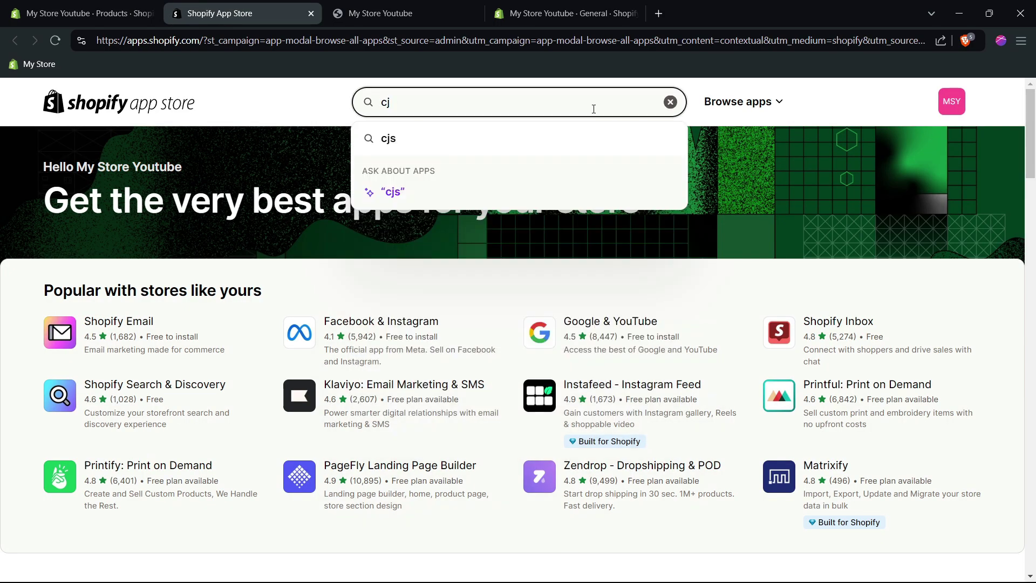
pyautogui.write('drop')
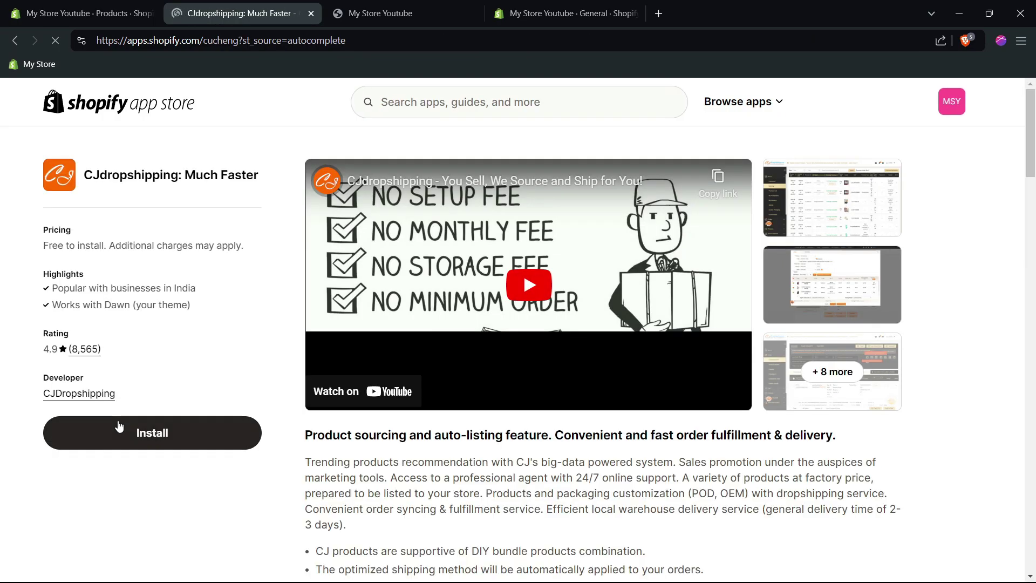
pyautogui.click(123, 427)
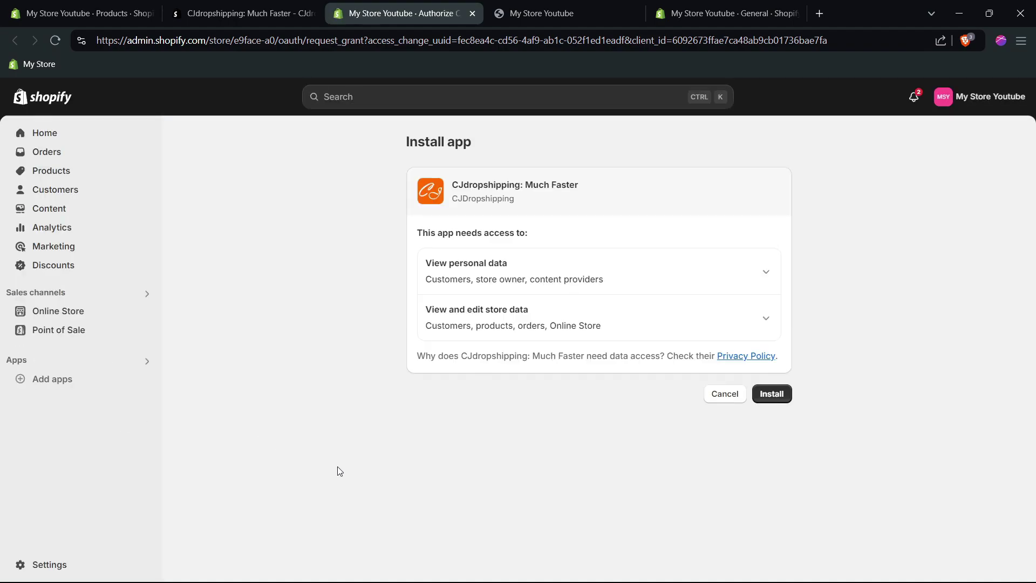
pyautogui.click(783, 397)
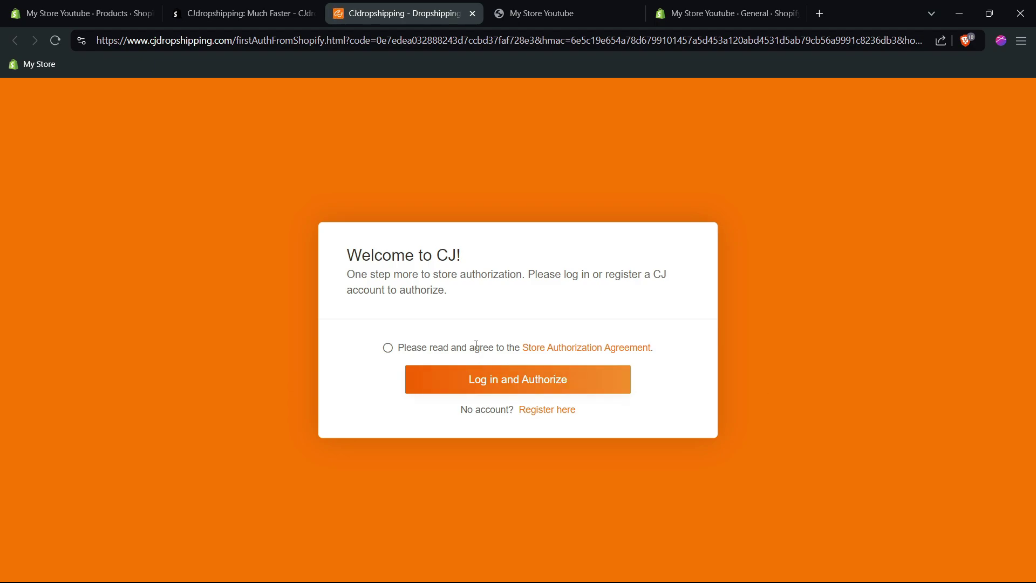
# Step: Agree to CJ's Store Authorization Agreement and register a CJdropshipping account by signing up with Google
pyautogui.click(388, 349)
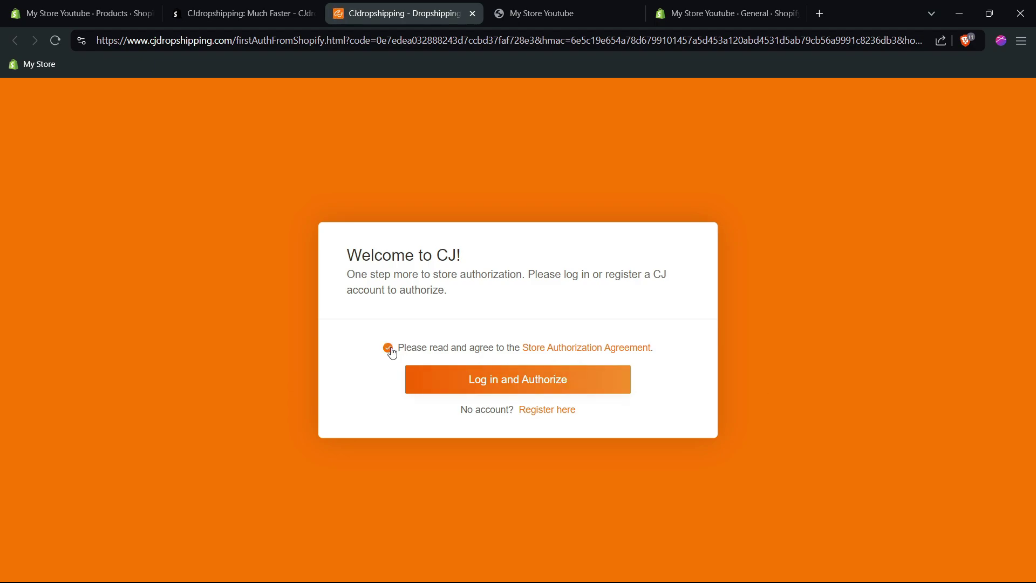
pyautogui.click(561, 410)
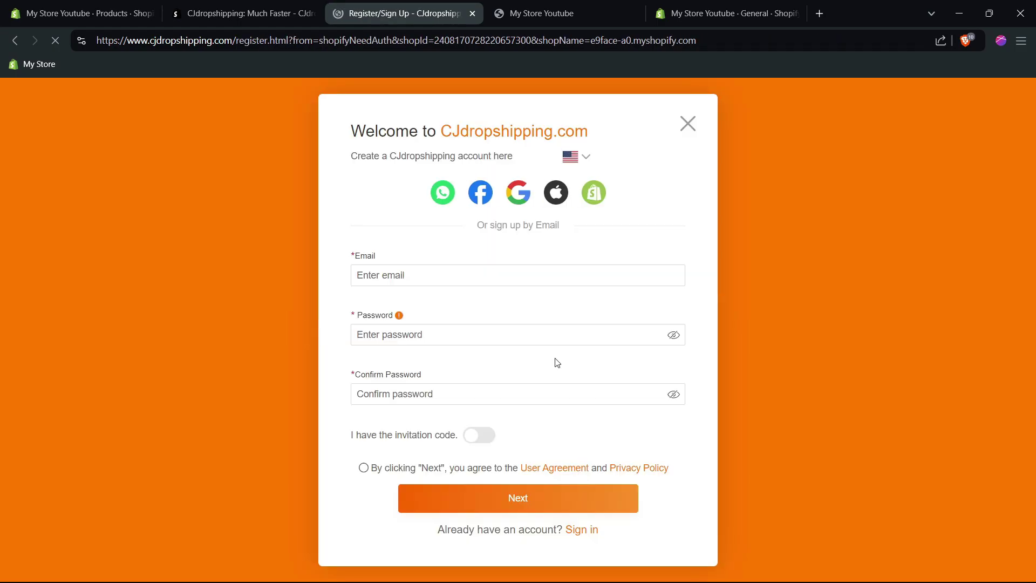
pyautogui.click(519, 195)
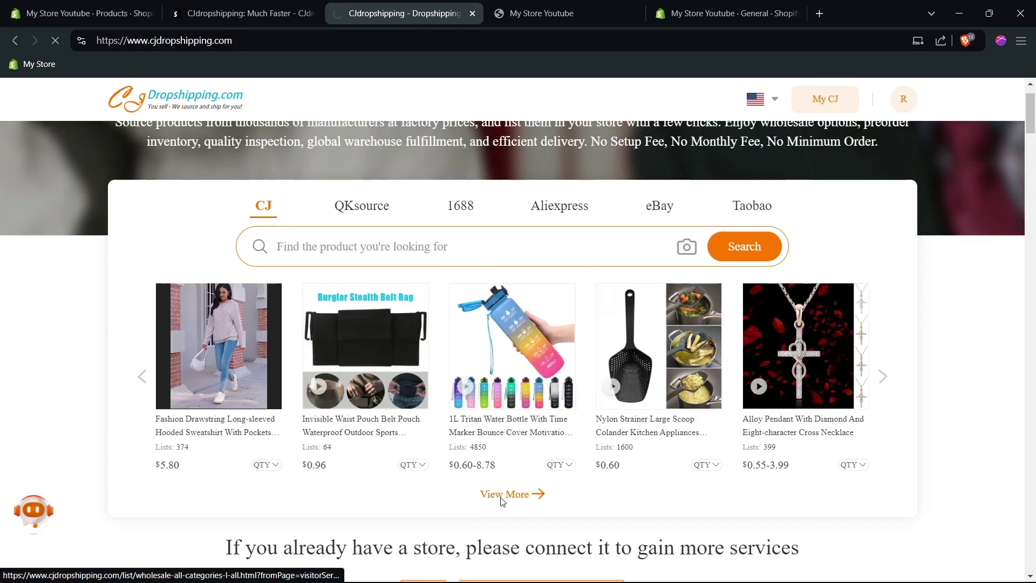
# Step: Browse CJdropshipping's full product catalogue and open the Multifunctional Backpack Large Capacity Business Laptop Bag
pyautogui.click(502, 501)
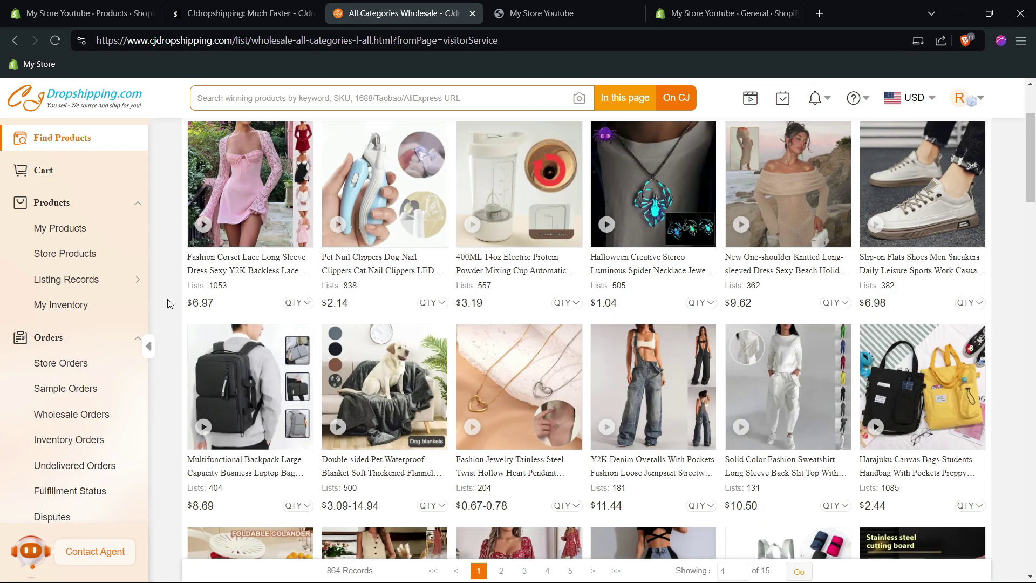
pyautogui.scroll(-2, 169, 304)
pyautogui.scroll(-2, 167, 304)
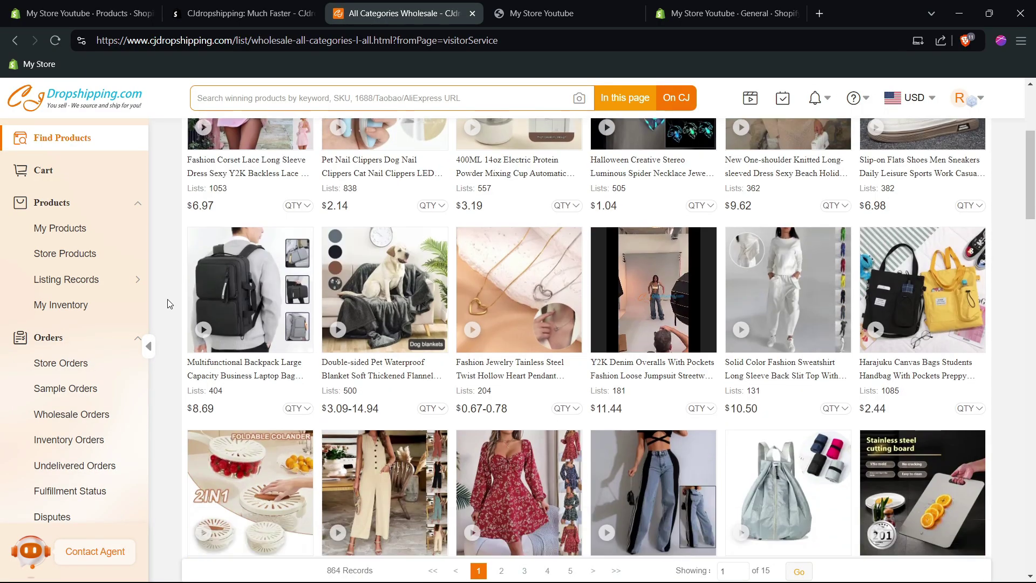
pyautogui.click(250, 281)
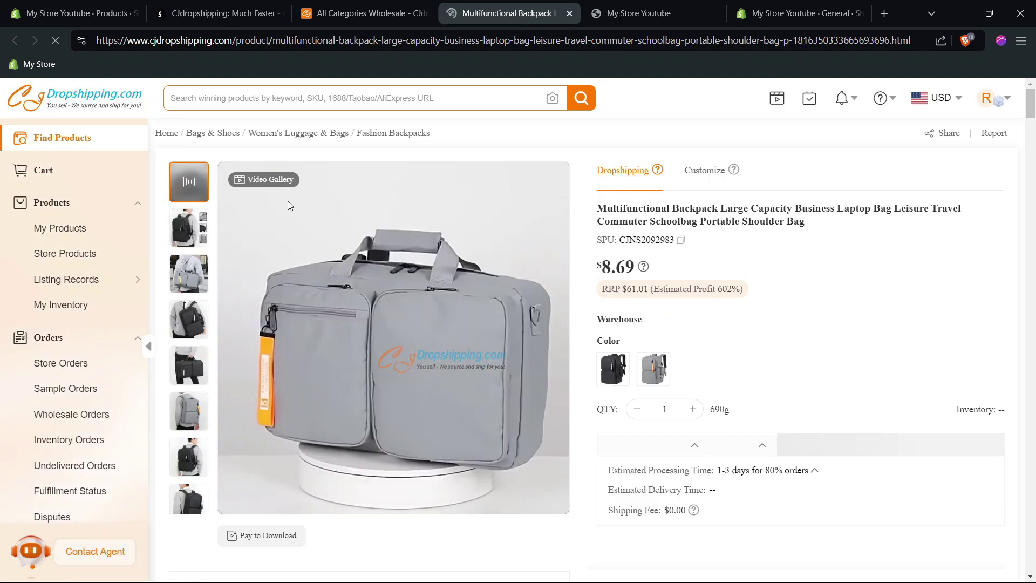
# Step: Look through the backpack's product images and examine its estimated processing time, delivery time and shipping fee
pyautogui.click(193, 236)
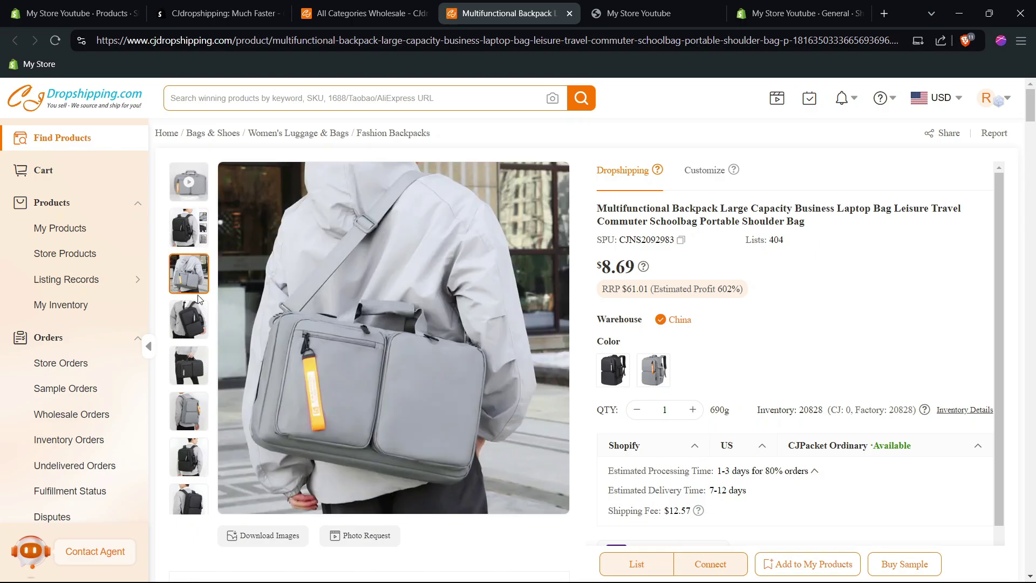
pyautogui.moveTo(197, 283); pyautogui.dragTo(200, 328)
pyautogui.scroll(-1, 848, 328)
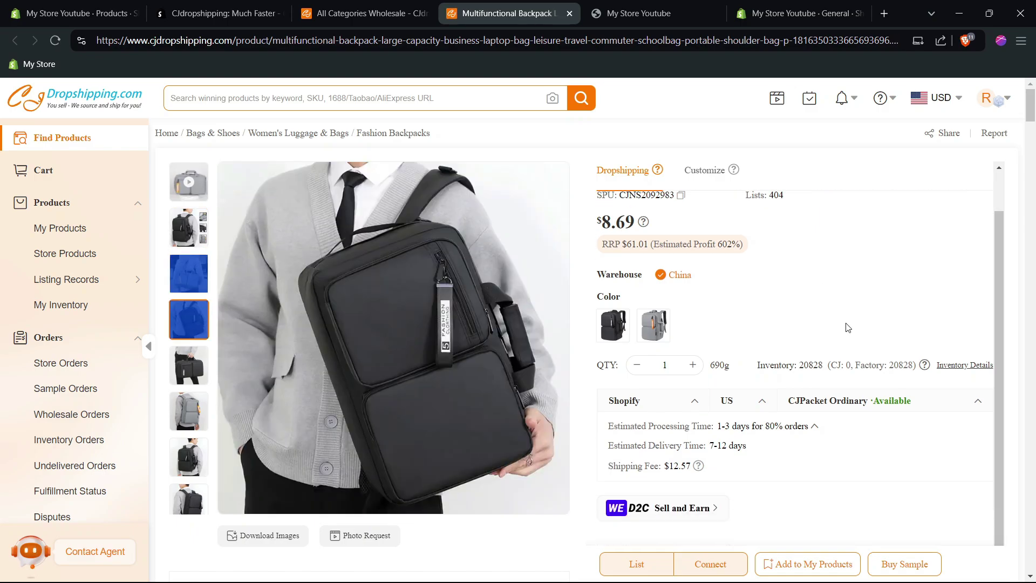
pyautogui.doubleClick(659, 426)
pyautogui.tripleClick(659, 426)
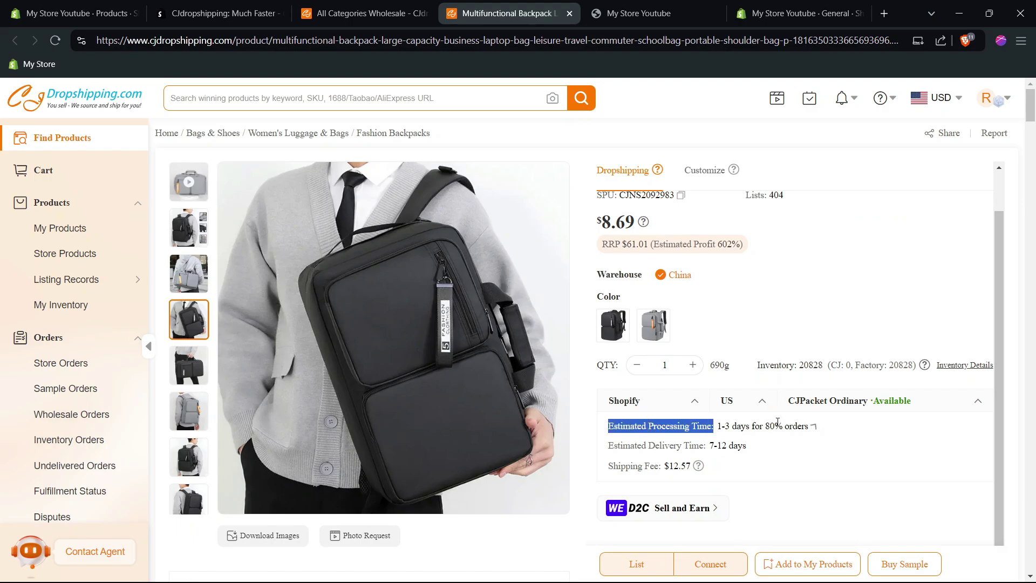
pyautogui.click(778, 443)
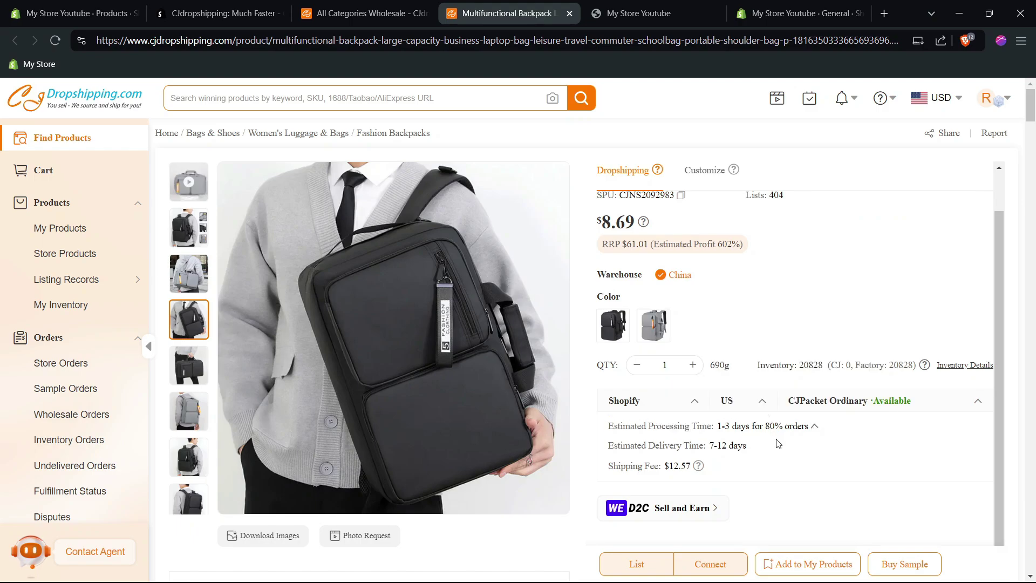
# Step: Check the backpack's estimated delivery time, the note attached to its shipping fee, and the supplier and refund section
pyautogui.tripleClick(680, 446)
pyautogui.click(744, 443)
pyautogui.scroll(-1, 812, 448)
pyautogui.scroll(-1, 813, 449)
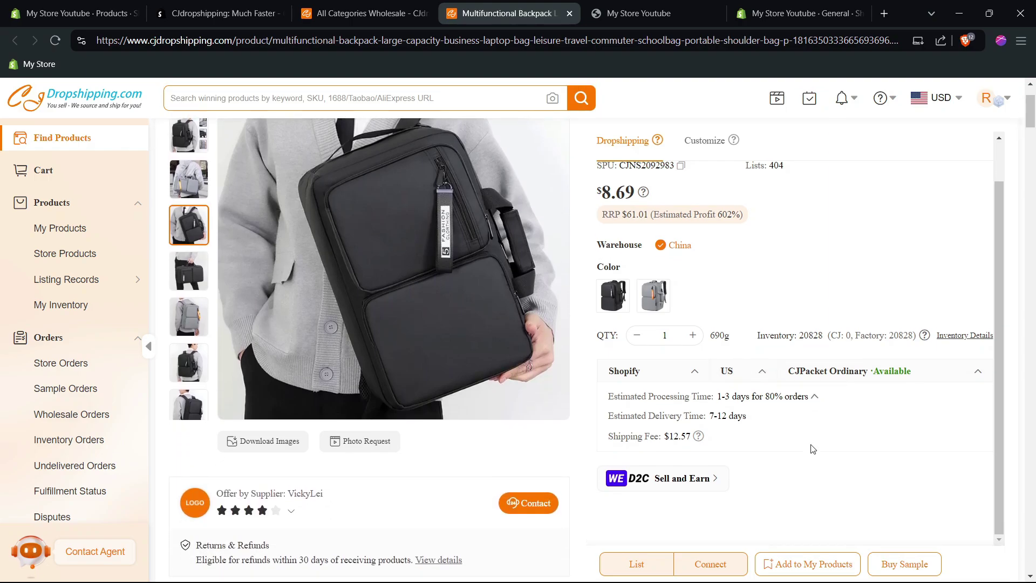
pyautogui.scroll(-1, 812, 449)
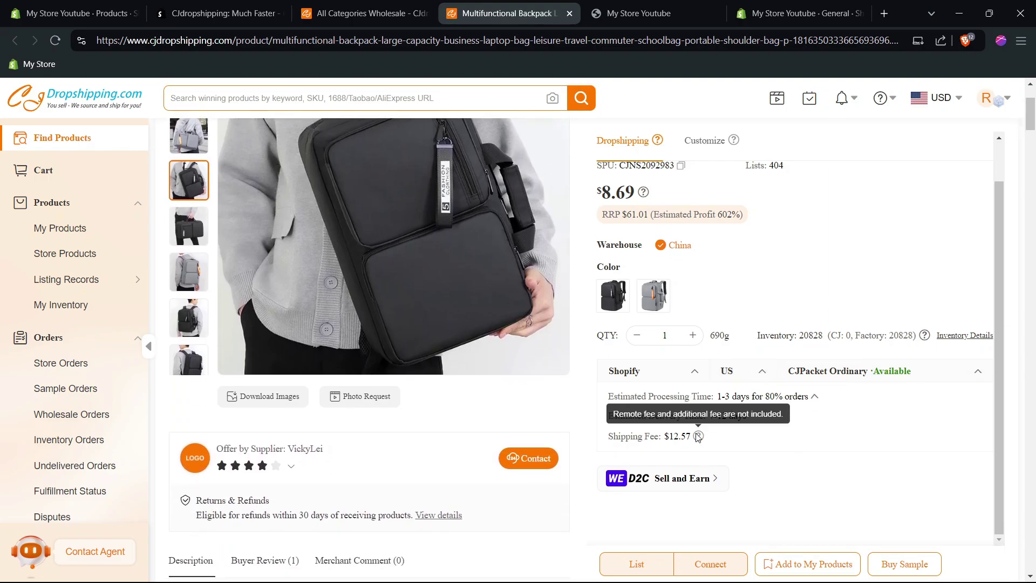
pyautogui.tripleClick(656, 434)
pyautogui.moveTo(701, 436)
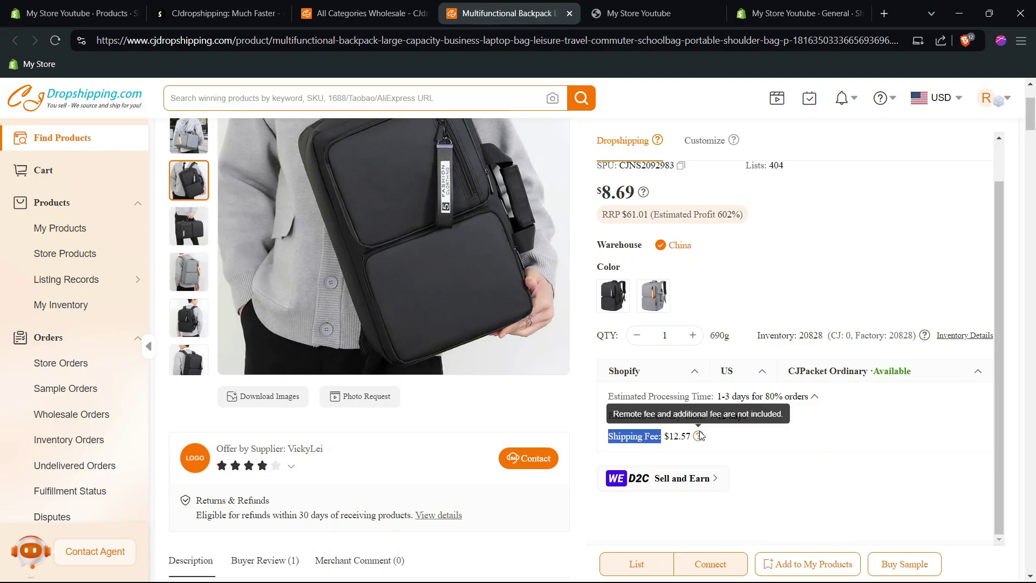
pyautogui.click(741, 432)
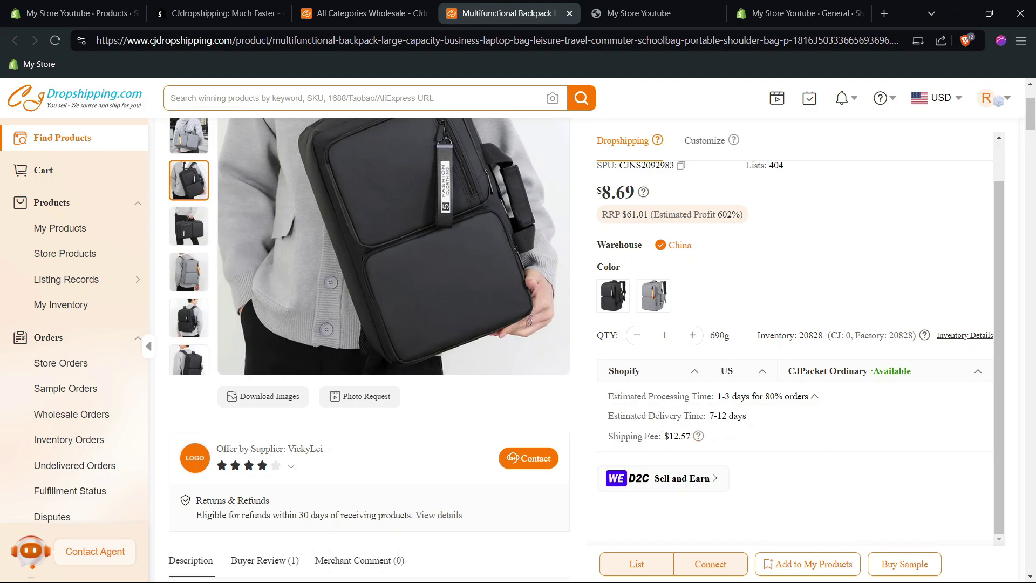
pyautogui.scroll(-3, 754, 456)
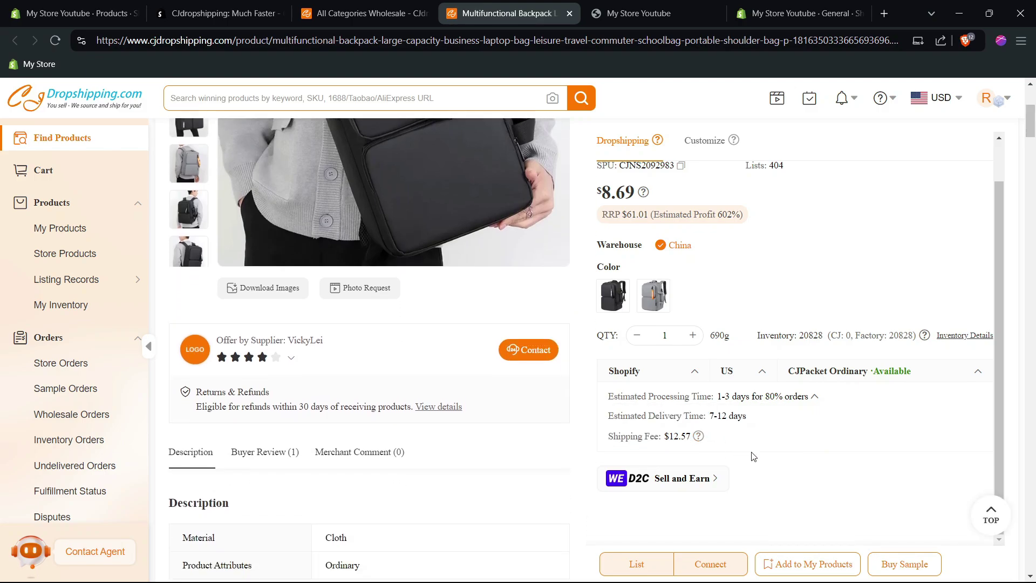
pyautogui.scroll(5, 754, 457)
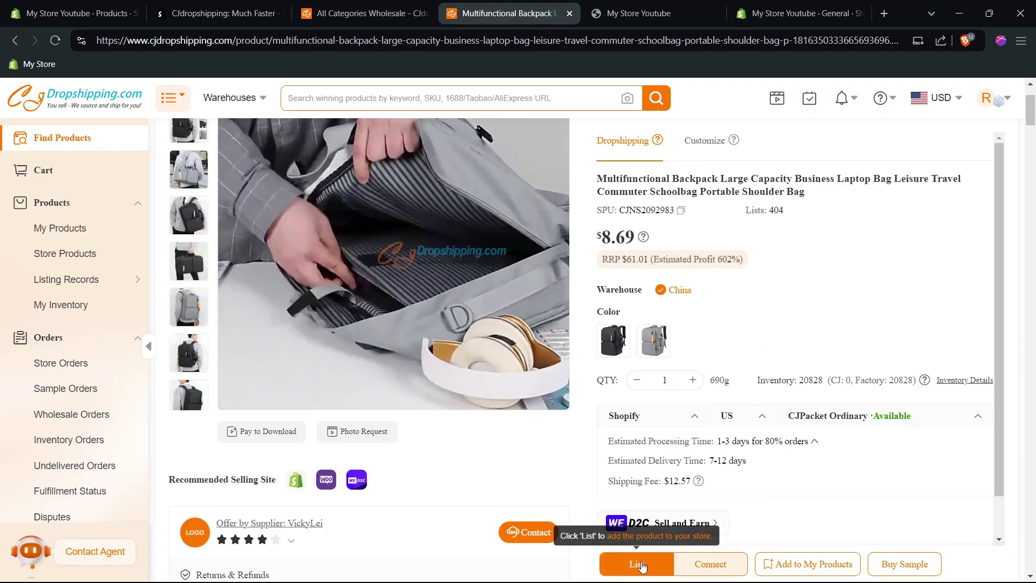
# Step: Start listing the backpack to the connected Shopify store and set its product type to Bagpack
pyautogui.click(629, 565)
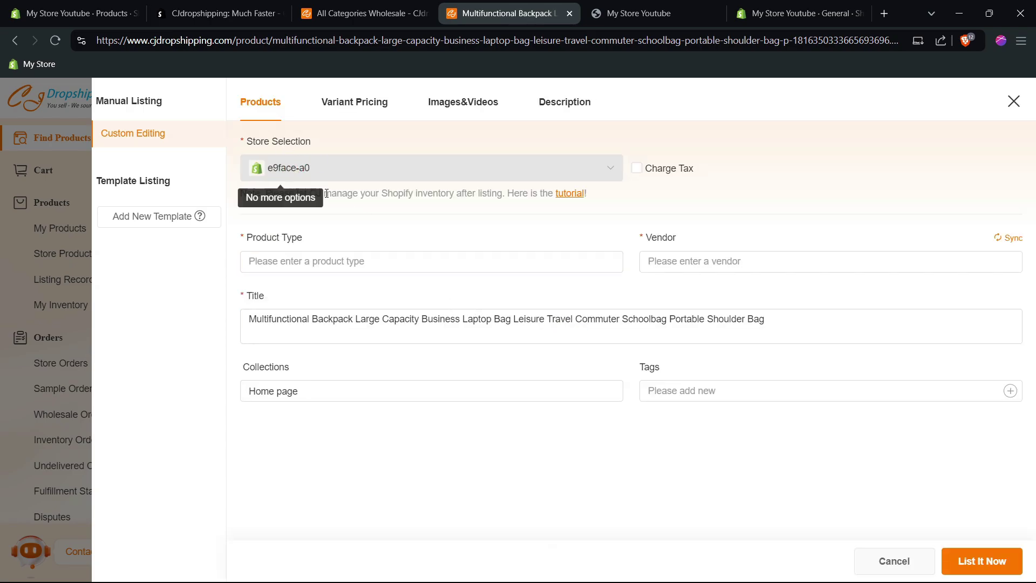
pyautogui.click(642, 170)
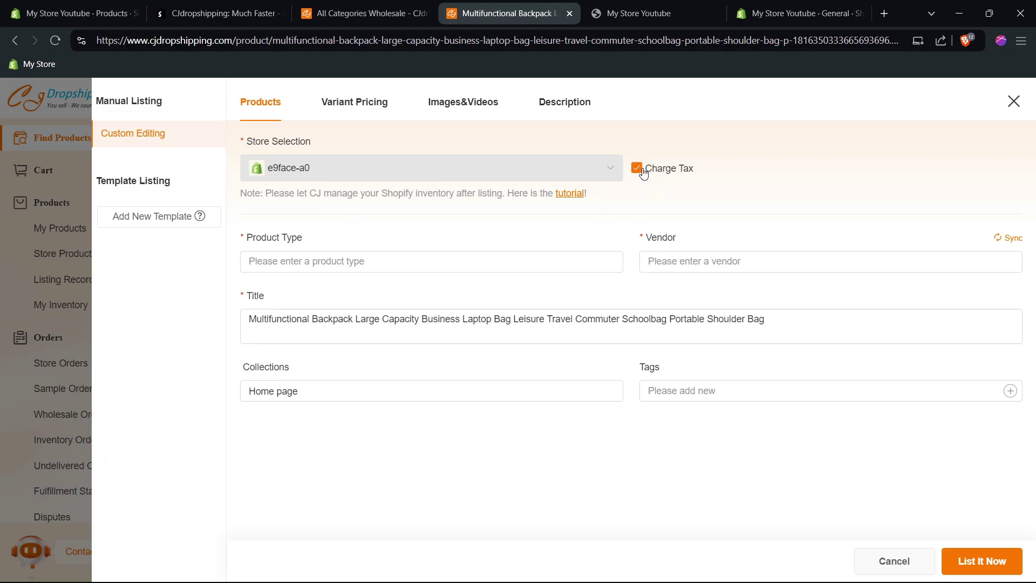
pyautogui.click(337, 255)
pyautogui.click(321, 262)
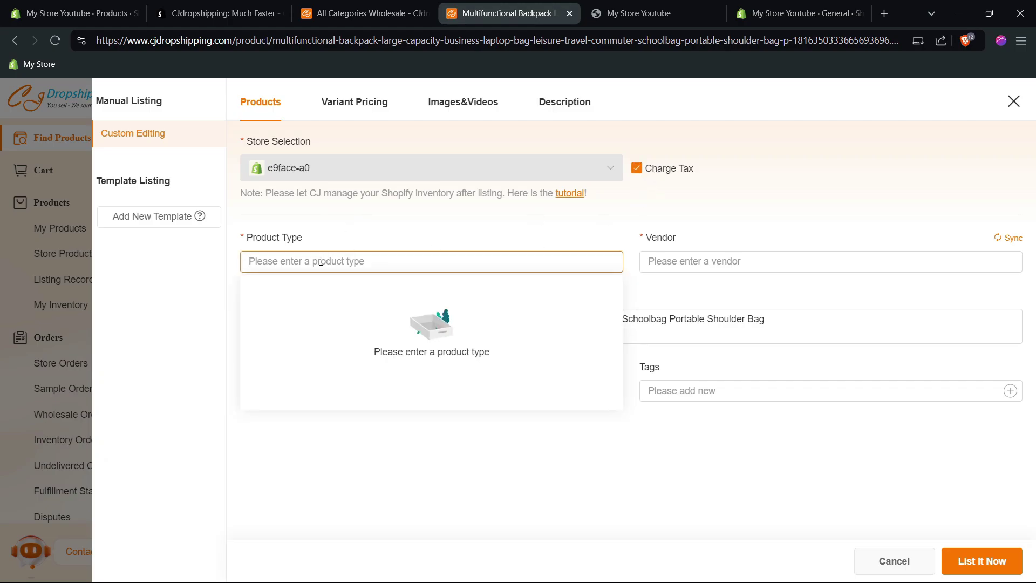
pyautogui.write('ba')
pyautogui.hotkey('ctrl', 'a')
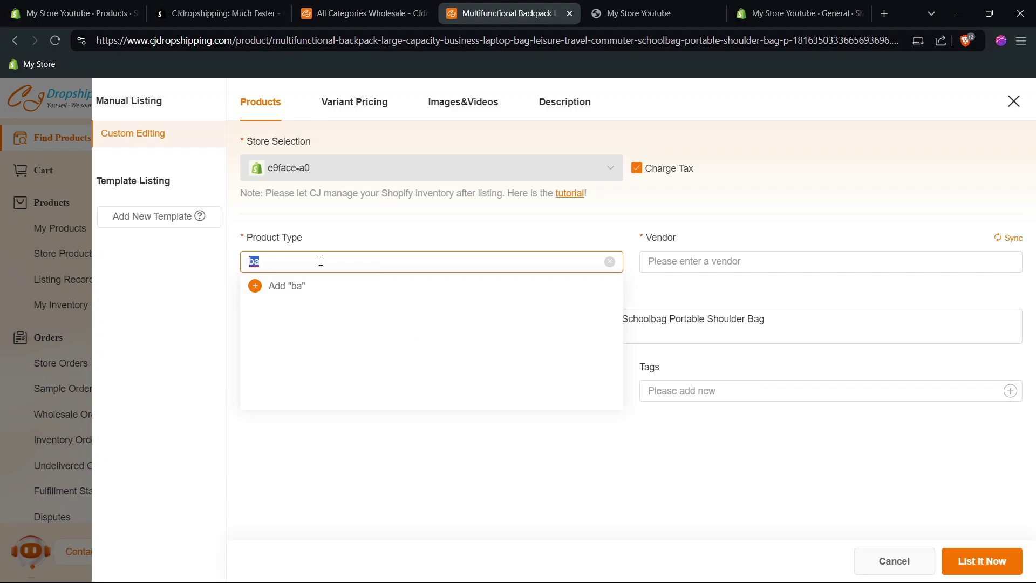
pyautogui.write('Bagpack')
pyautogui.click(305, 294)
# Step: Set the listing's vendor to CJ, check the available collections, and enter the tags "bag,black bag"
pyautogui.click(675, 262)
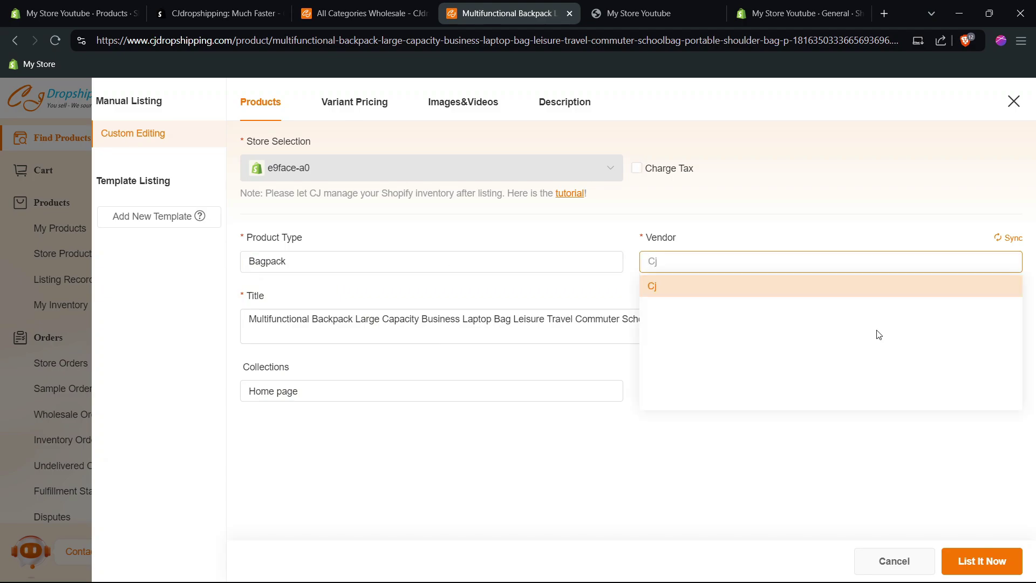
pyautogui.write('CJ')
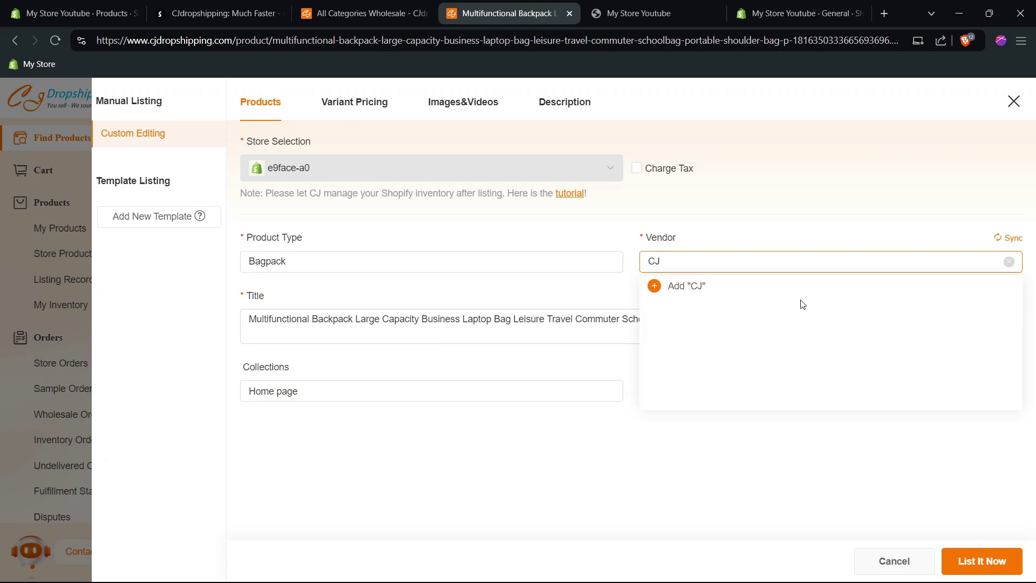
pyautogui.click(720, 288)
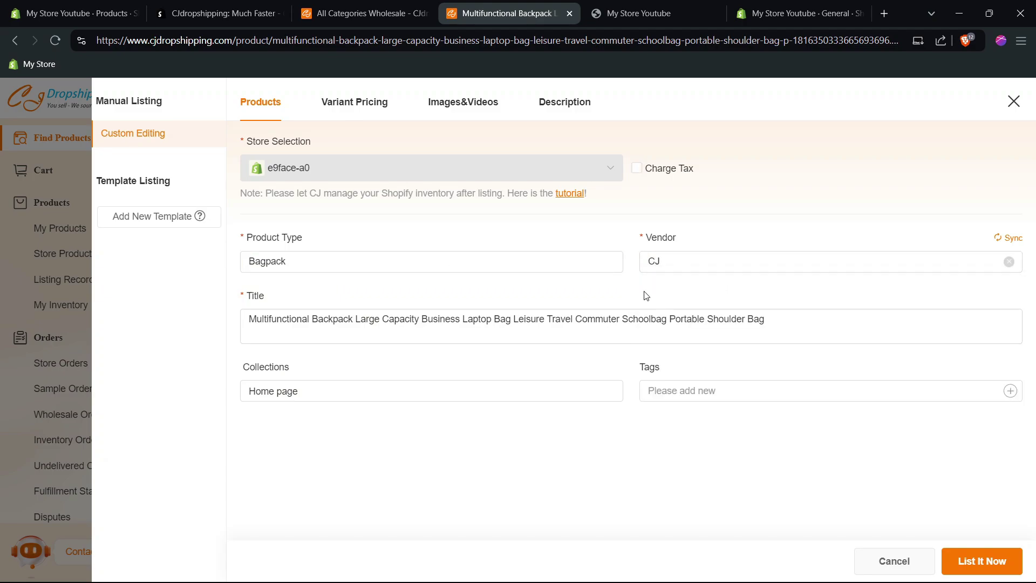
pyautogui.click(475, 392)
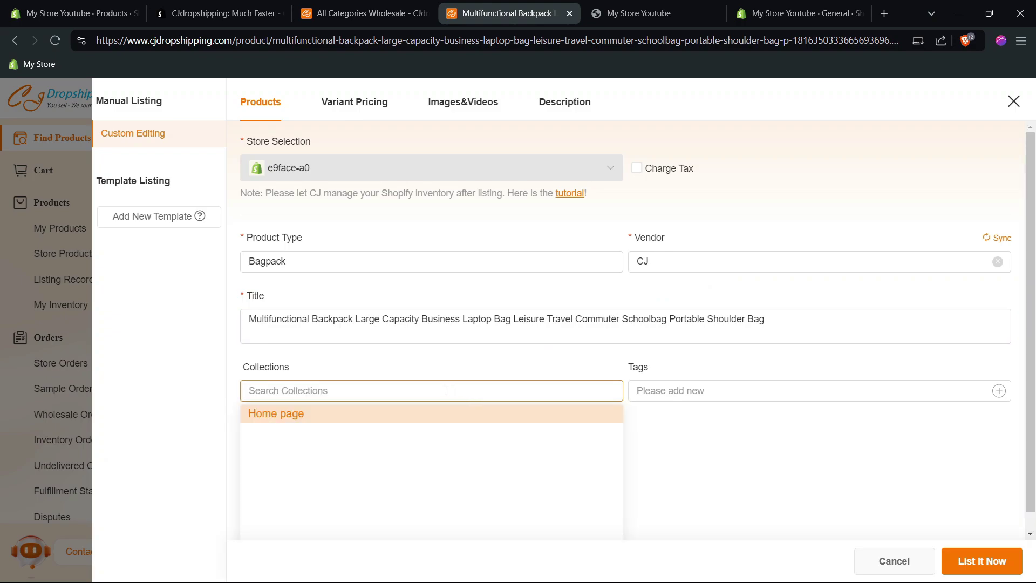
pyautogui.click(515, 366)
pyautogui.click(694, 393)
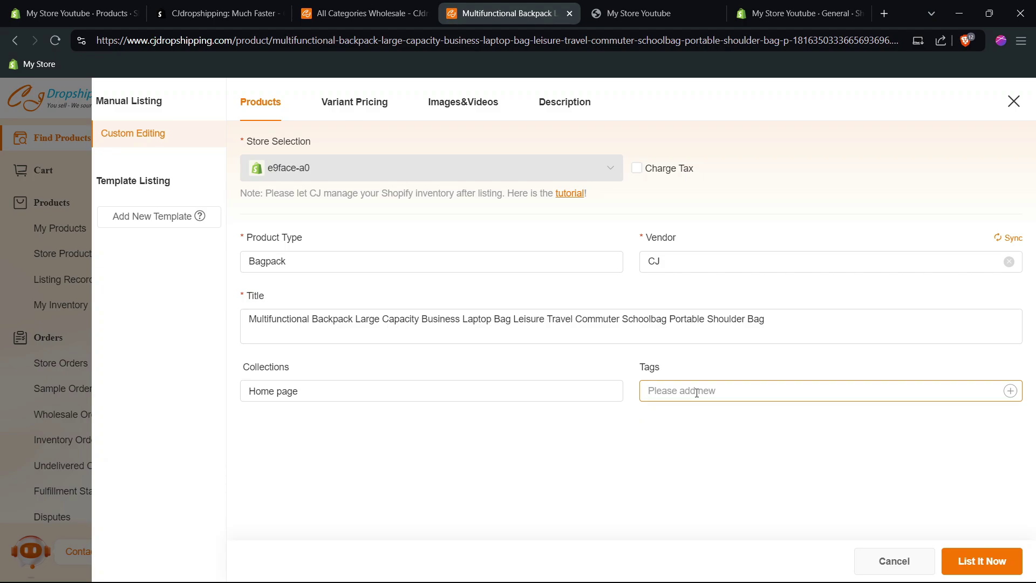
pyautogui.write('bag,black bag')
# Step: Examine the CJ price, shipping fee and total dropshipping price of the backpack variants in the variant pricing
pyautogui.click(356, 112)
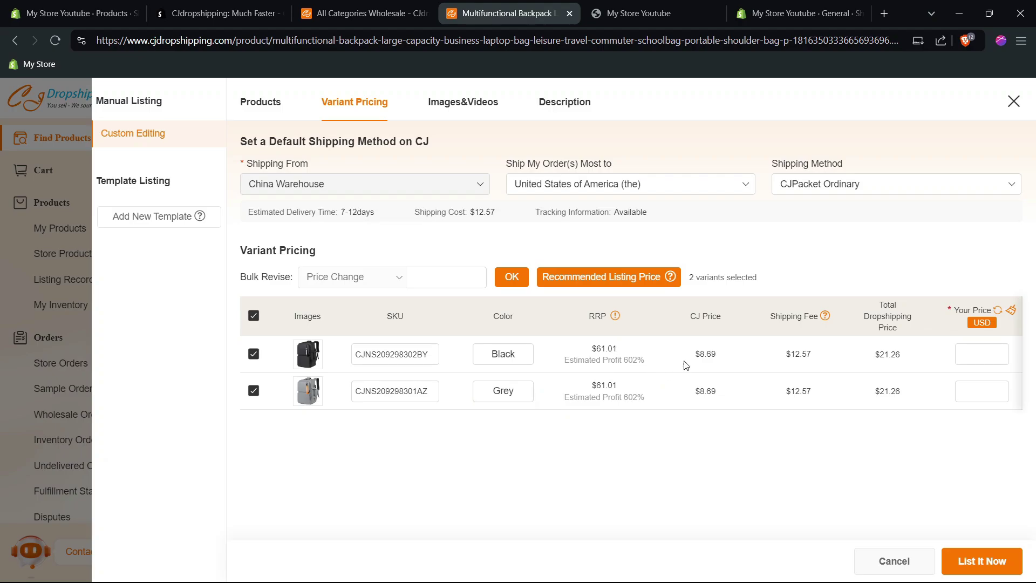
pyautogui.tripleClick(710, 318)
pyautogui.click(709, 362)
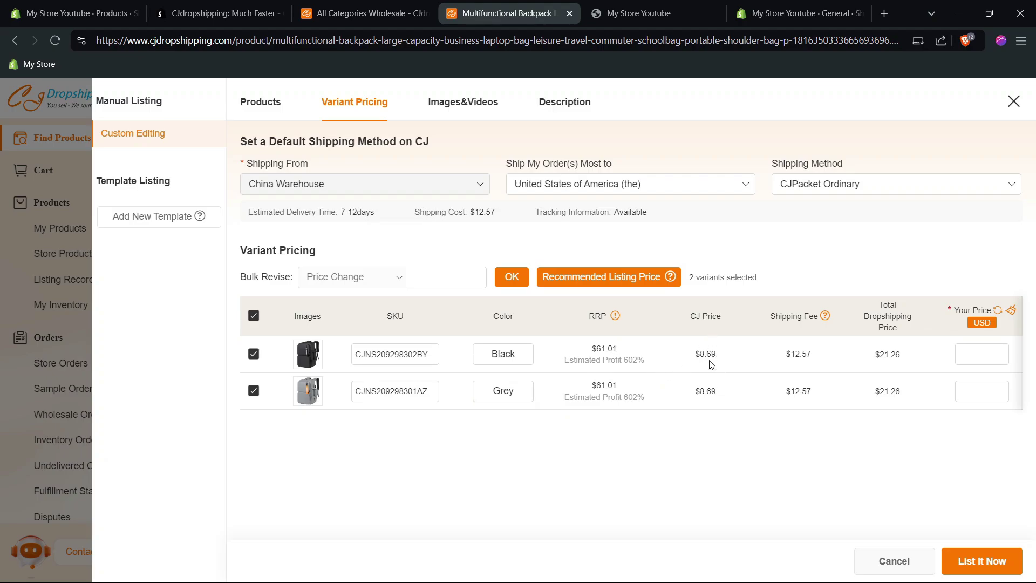
pyautogui.tripleClick(800, 316)
pyautogui.click(799, 351)
pyautogui.tripleClick(891, 307)
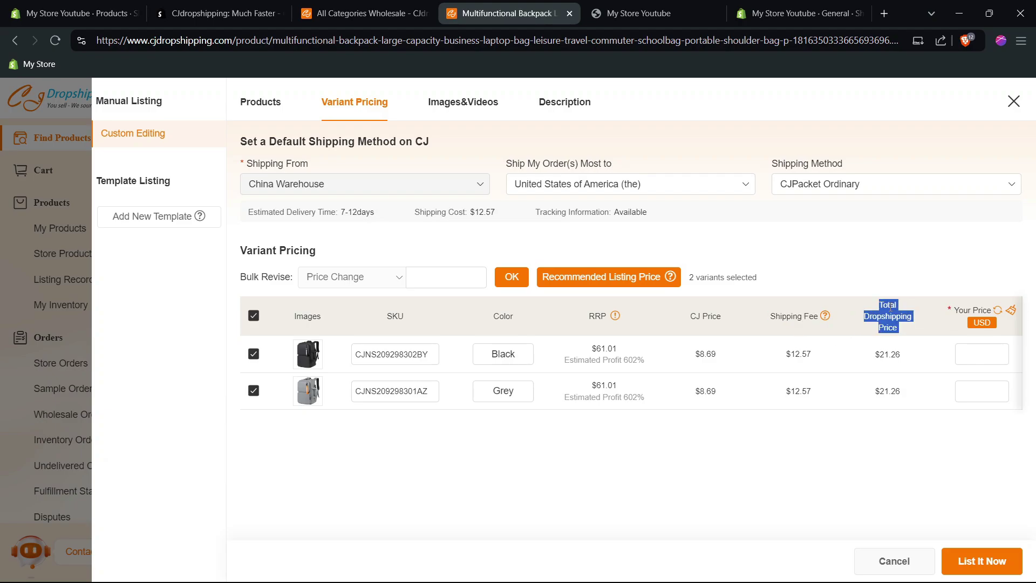
pyautogui.click(878, 366)
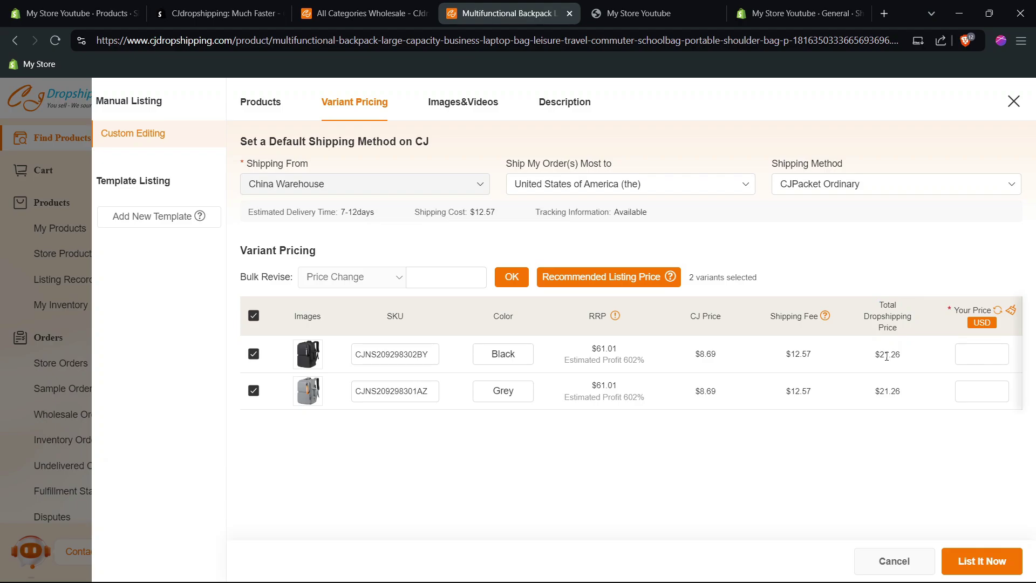
# Step: Set the selling price to 32.69 USD for the black variant and 30.54 USD for the grey one
pyautogui.click(979, 344)
pyautogui.write('32.69')
pyautogui.click(974, 385)
pyautogui.write('30.54')
pyautogui.click(823, 513)
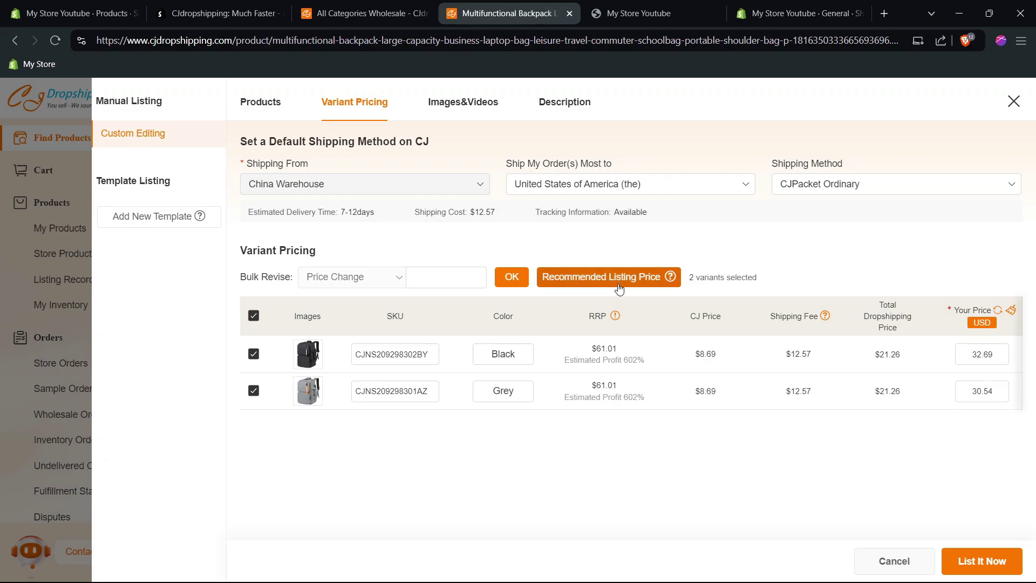
pyautogui.click(448, 278)
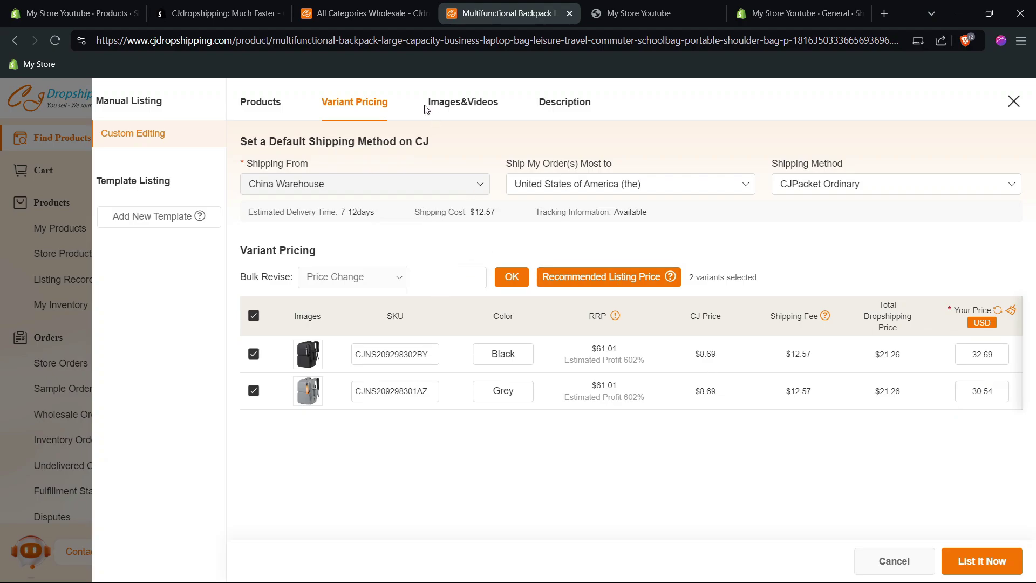
# Step: Look through the destination countries and shipping methods offered for the listing's default shipping
pyautogui.click(619, 185)
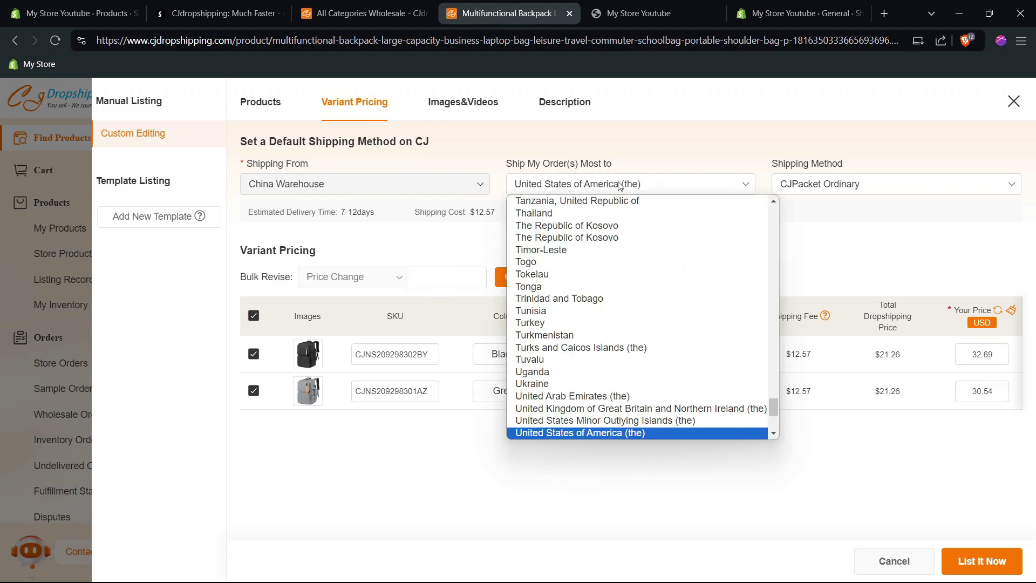
pyautogui.click(619, 185)
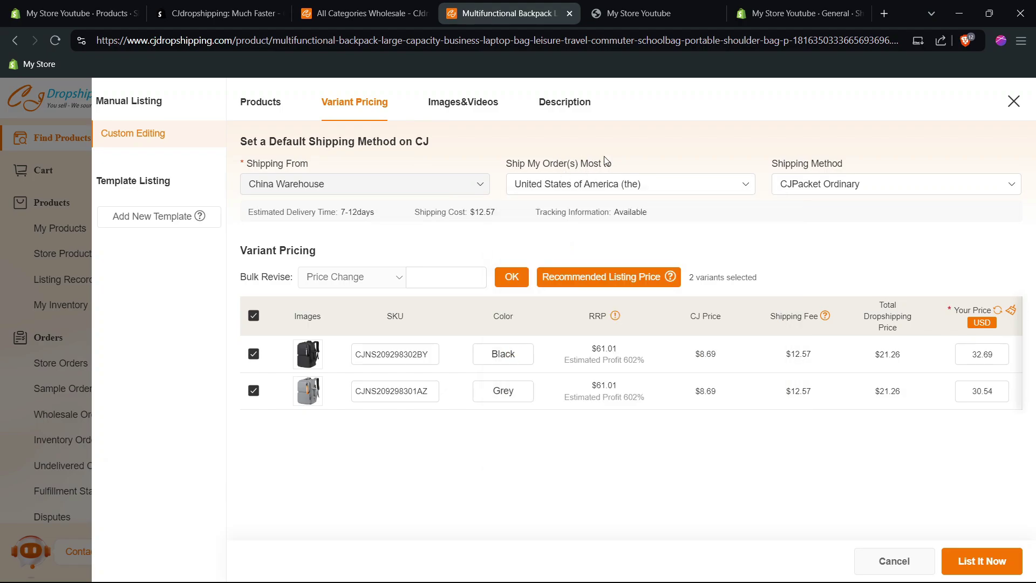
pyautogui.tripleClick(852, 166)
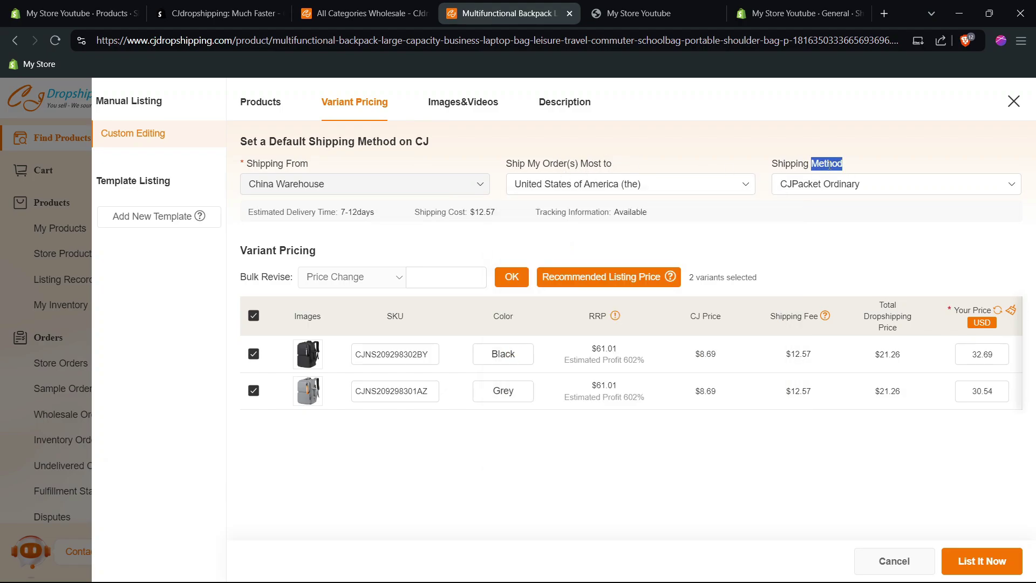
pyautogui.click(856, 171)
pyautogui.click(854, 183)
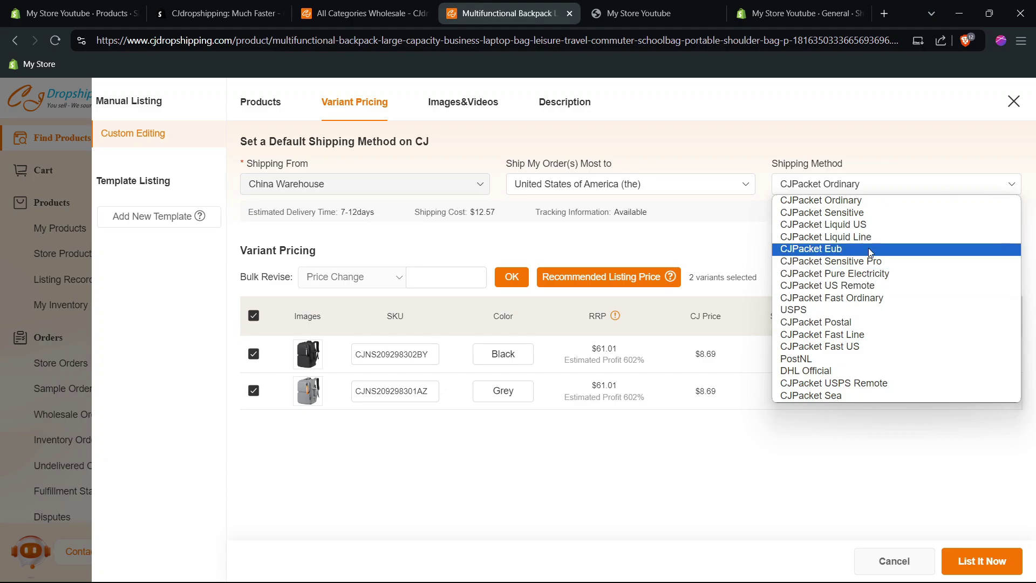
pyautogui.click(927, 149)
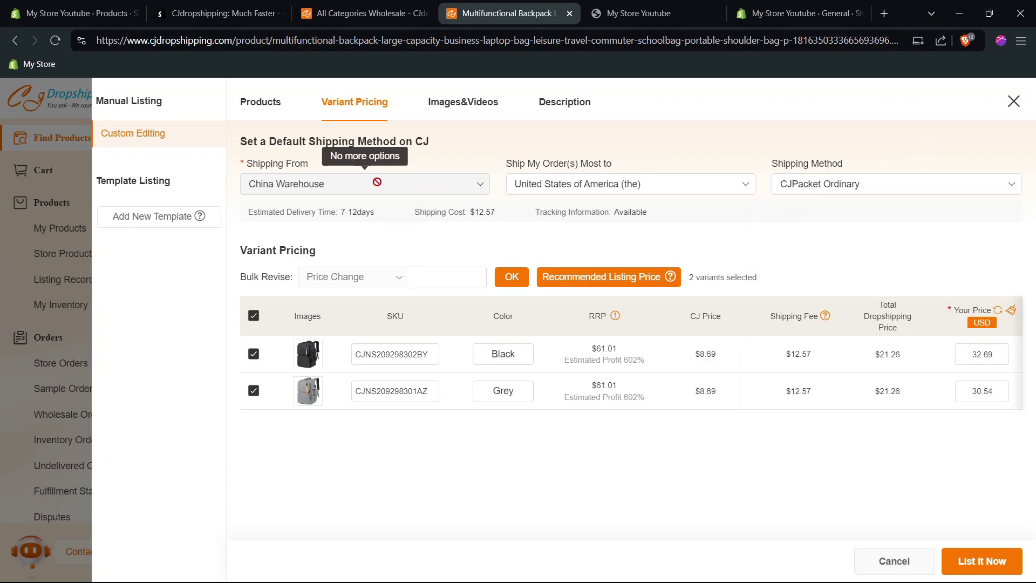
# Step: Review the listing's images and videos, and read through its product description
pyautogui.click(473, 108)
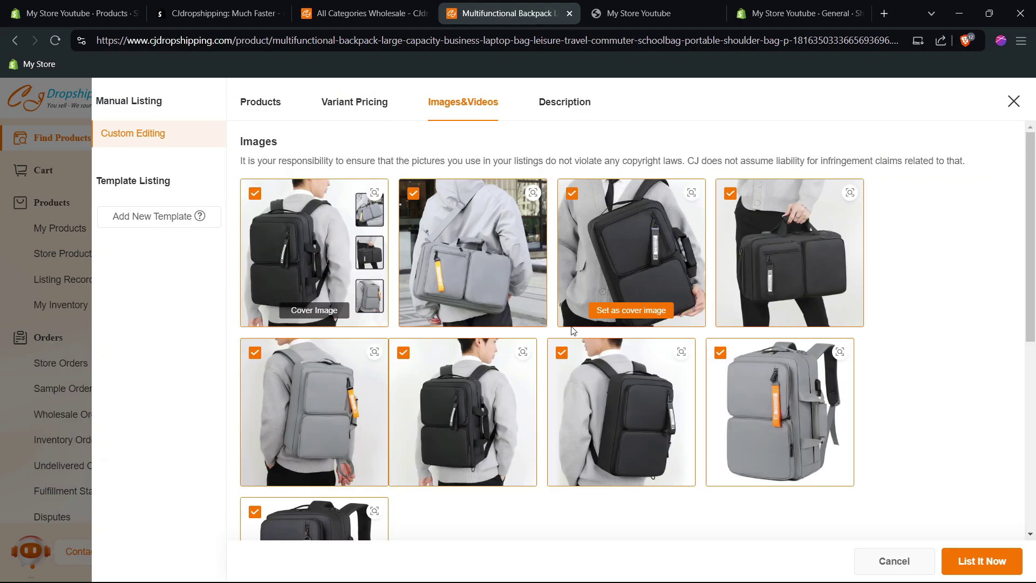
pyautogui.scroll(-5, 572, 331)
pyautogui.scroll(-1, 572, 329)
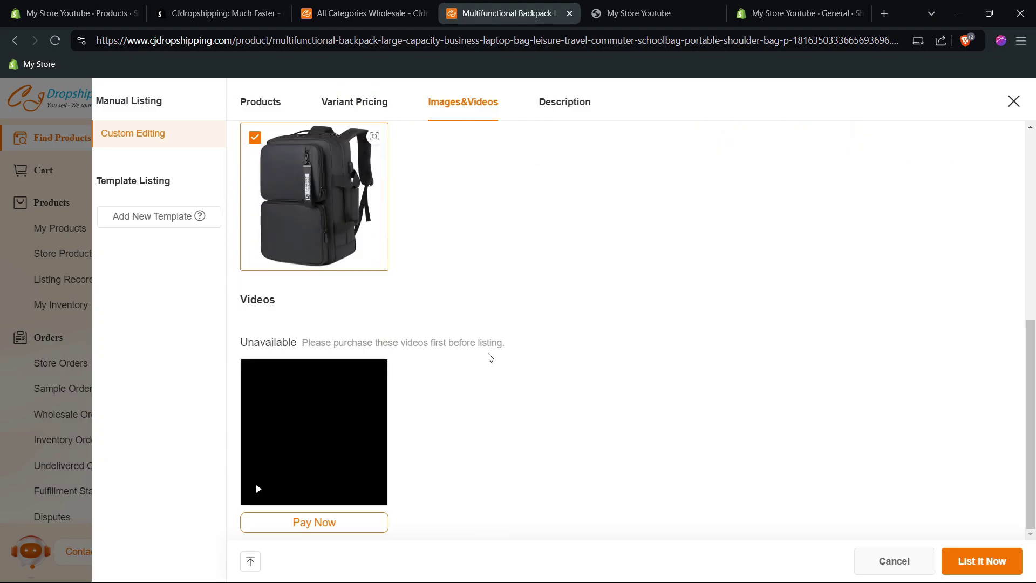
pyautogui.scroll(7, 491, 274)
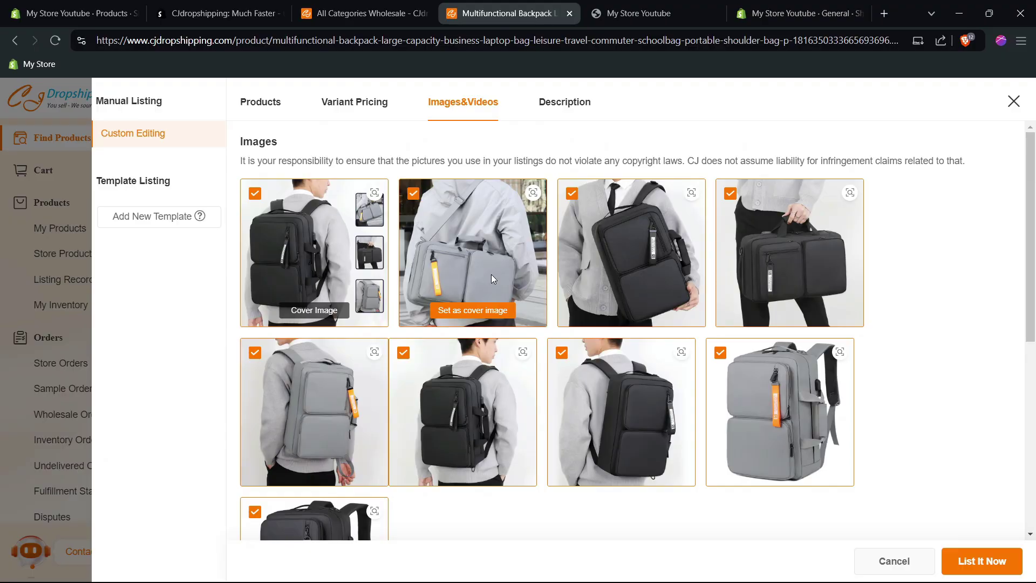
pyautogui.click(575, 106)
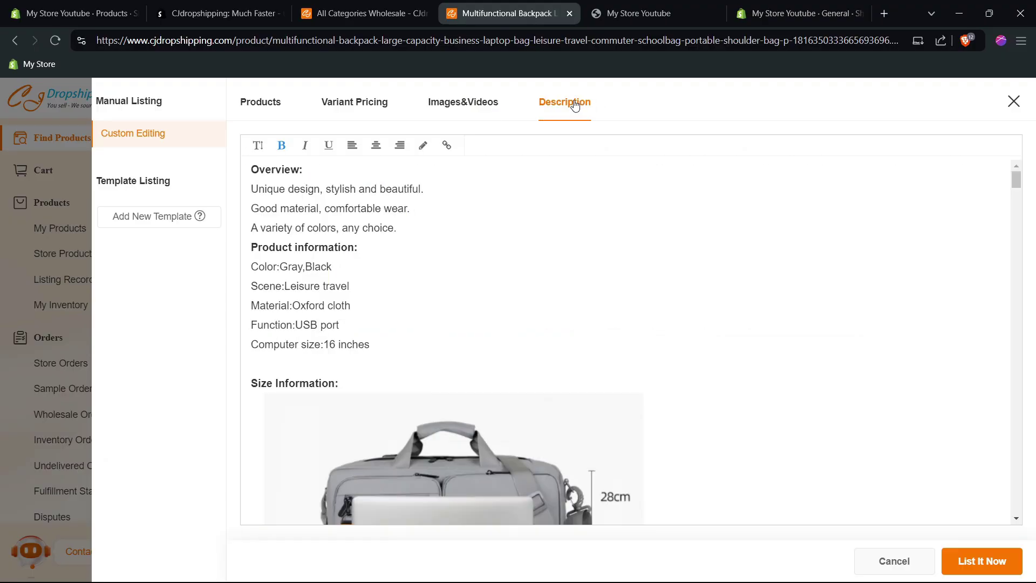
pyautogui.scroll(-10, 469, 254)
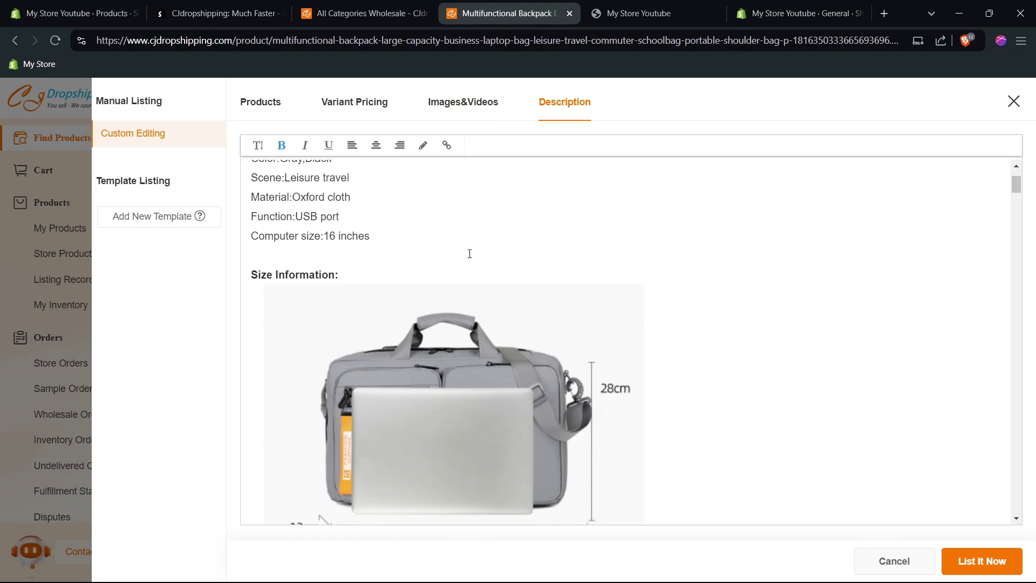
pyautogui.scroll(-15, 470, 258)
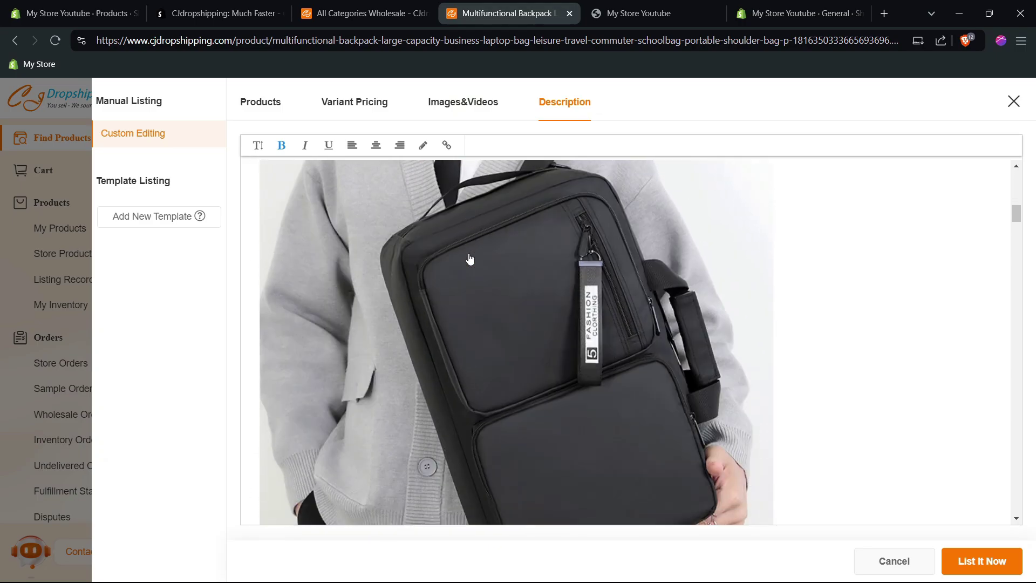
pyautogui.scroll(-6, 468, 259)
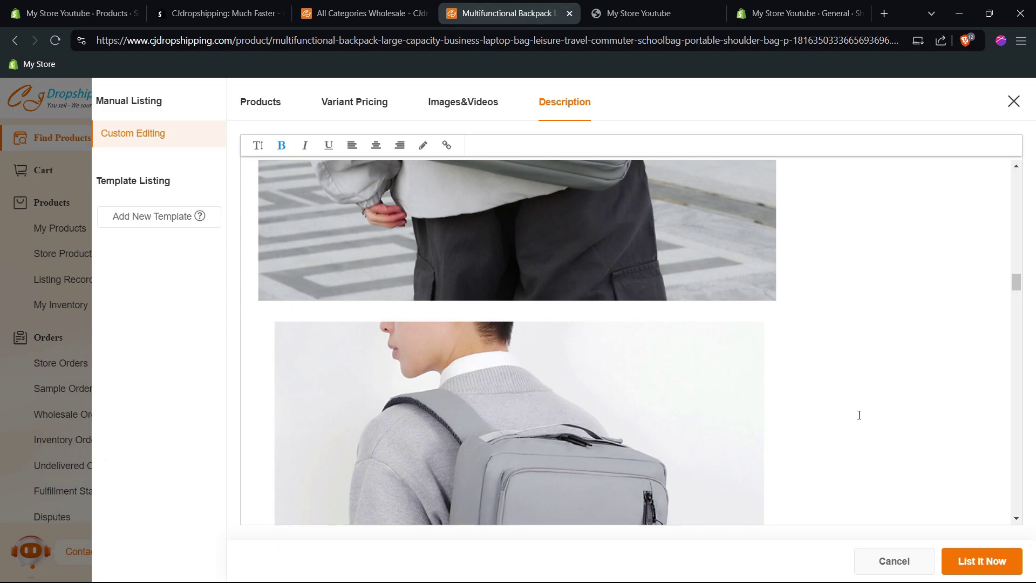
# Step: List the backpack on the store and open the On Listing records to check its status
pyautogui.click(989, 563)
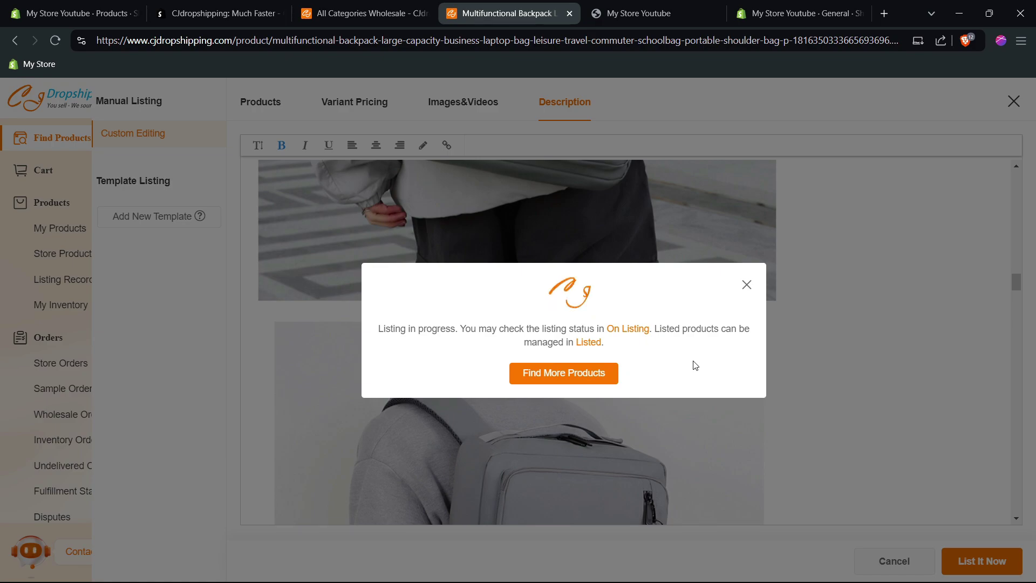
pyautogui.click(624, 329)
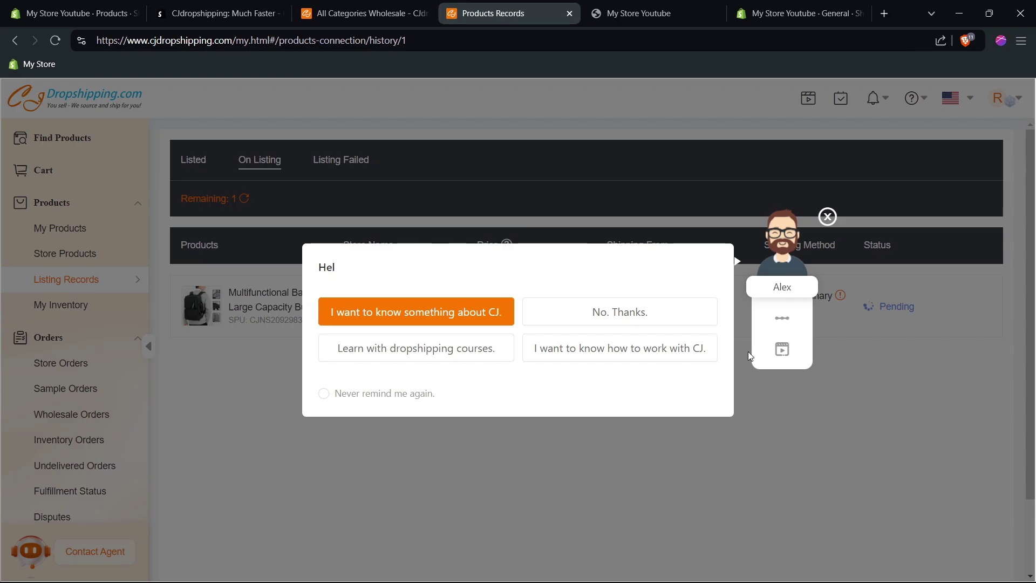
# Step: Dismiss the assistant pop-up and check the backpack's shipping method note and listing status in the On Listing records
pyautogui.click(827, 217)
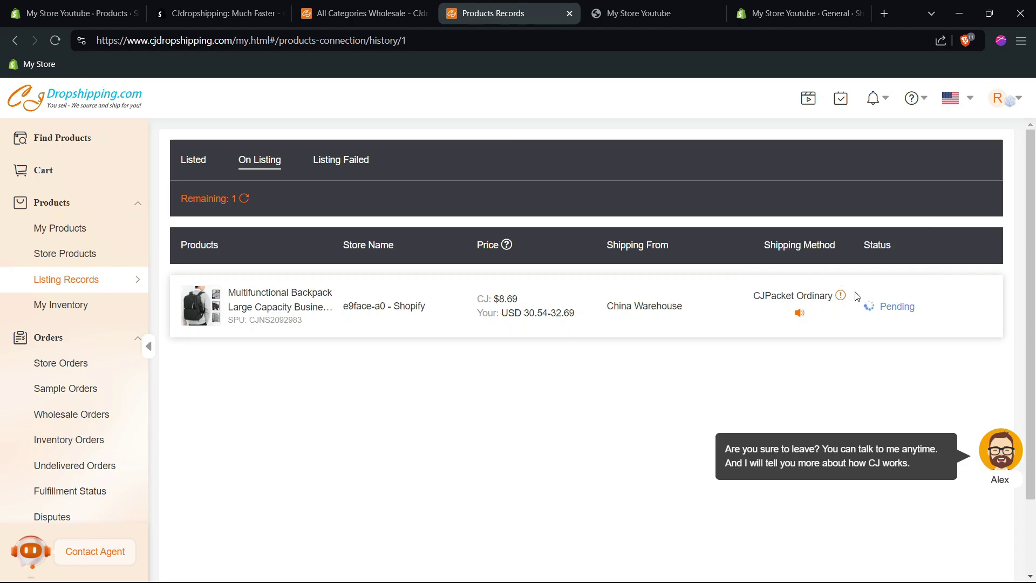
pyautogui.moveTo(841, 297)
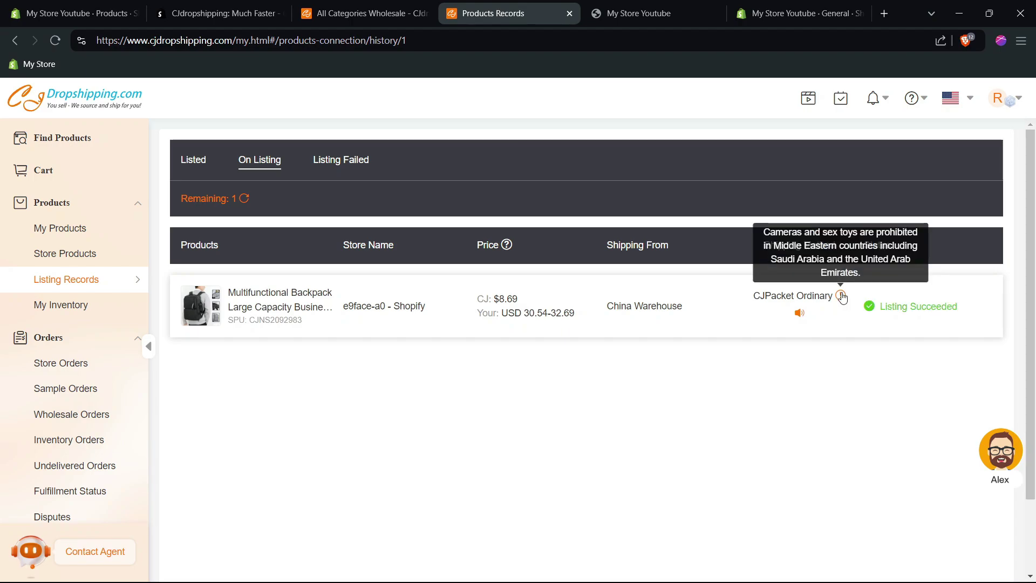
pyautogui.tripleClick(913, 309)
pyautogui.click(903, 322)
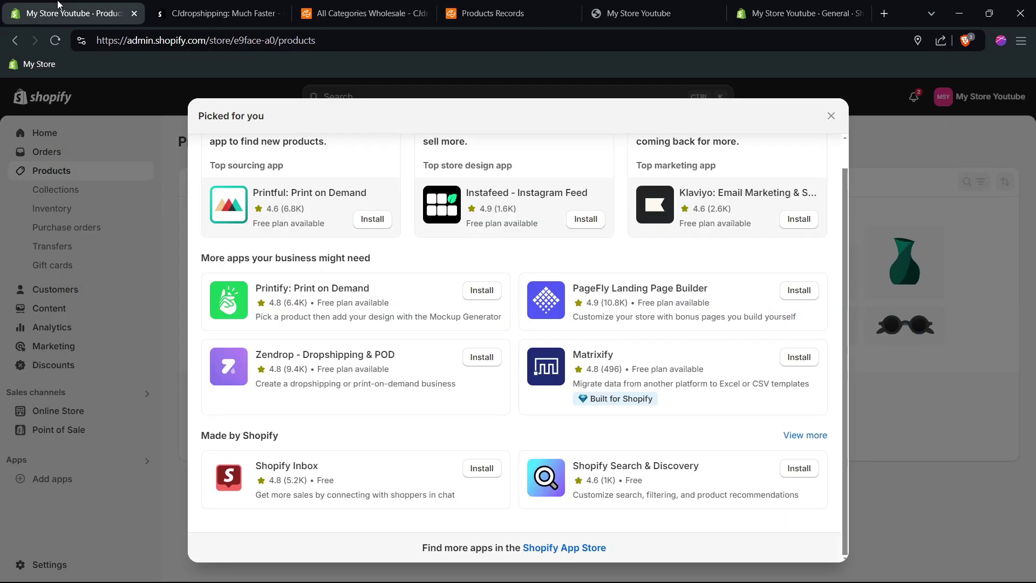
# Step: Reload the storefront, open the backpack's product page and review its price, description and images
pyautogui.click(62, 8)
pyautogui.click(639, 13)
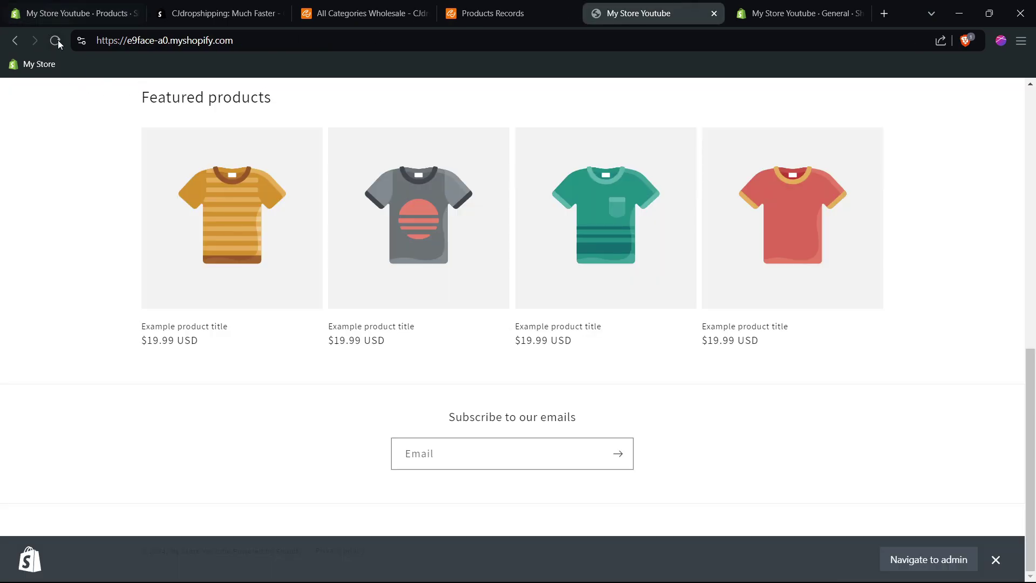
pyautogui.click(56, 41)
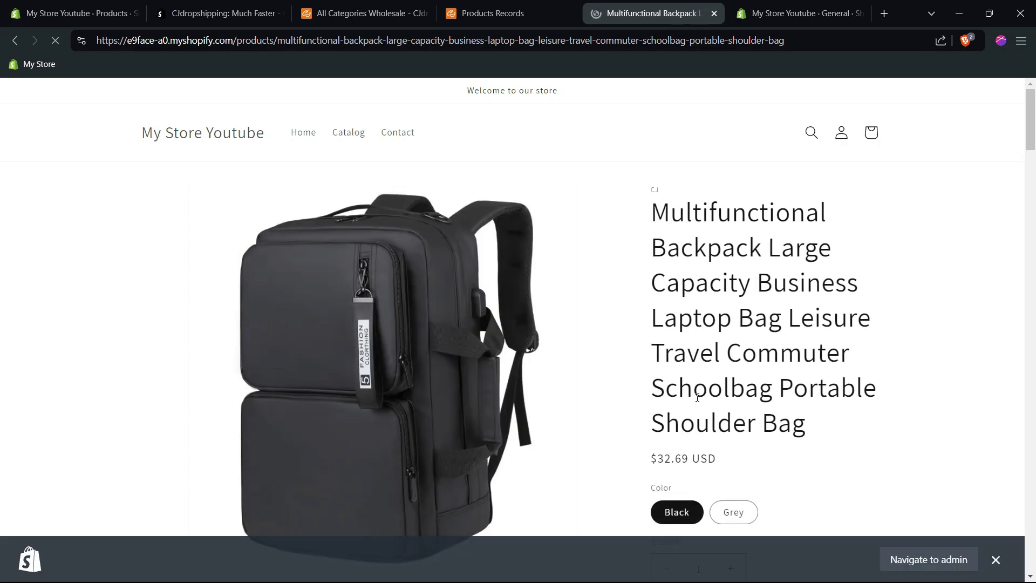
pyautogui.scroll(-1, 697, 397)
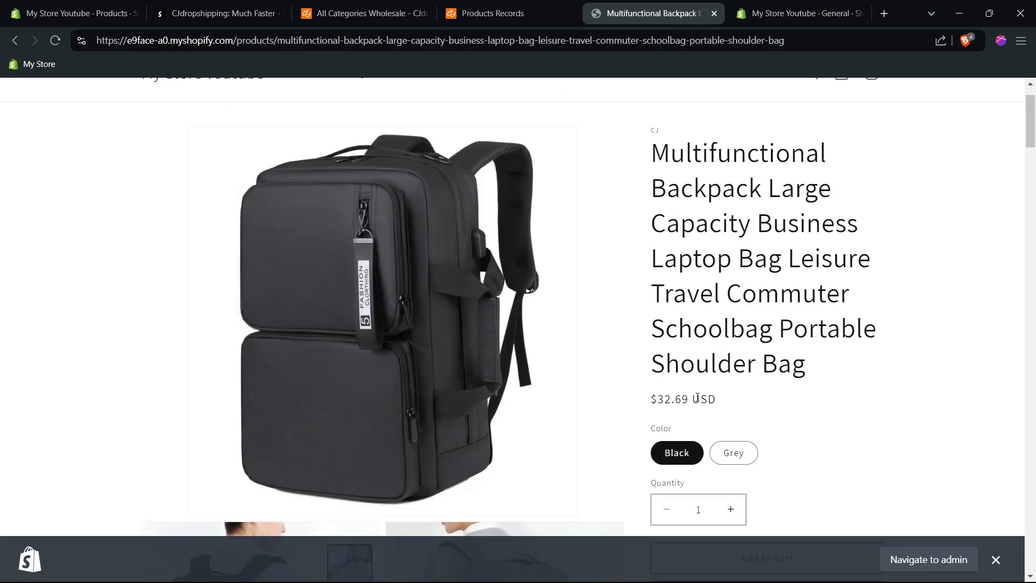
pyautogui.scroll(-8, 697, 397)
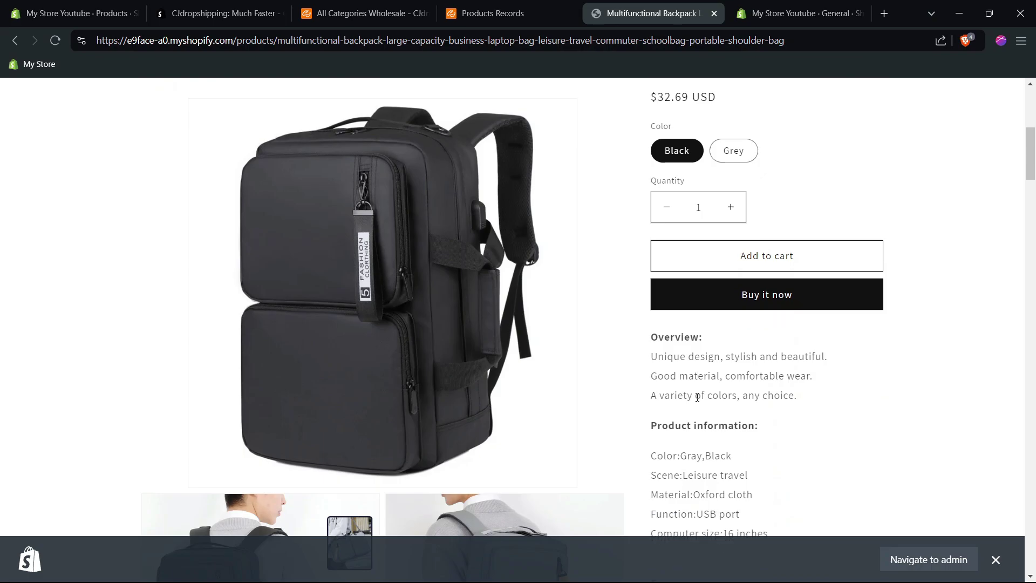
pyautogui.scroll(-12, 697, 398)
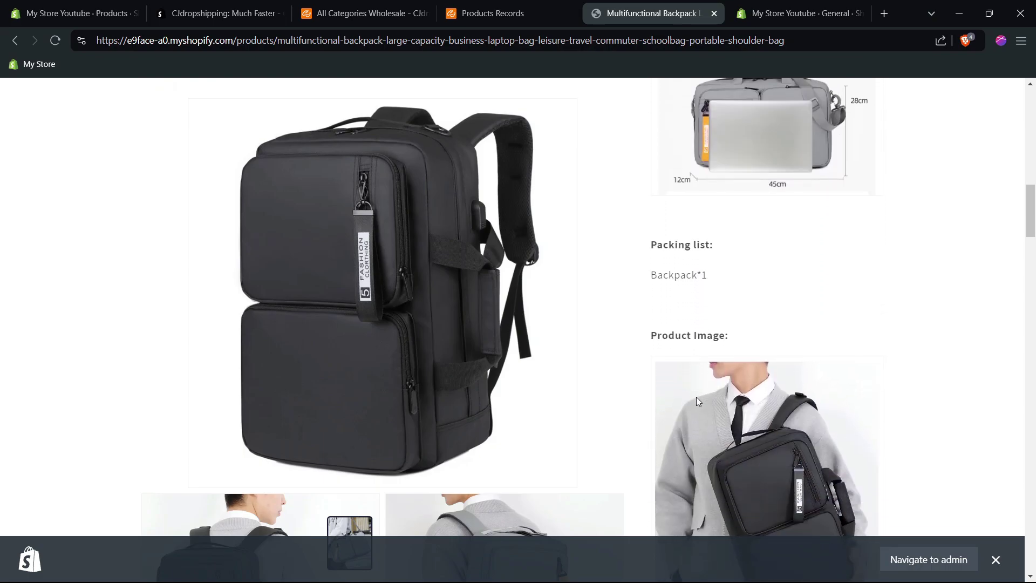
pyautogui.scroll(-14, 696, 396)
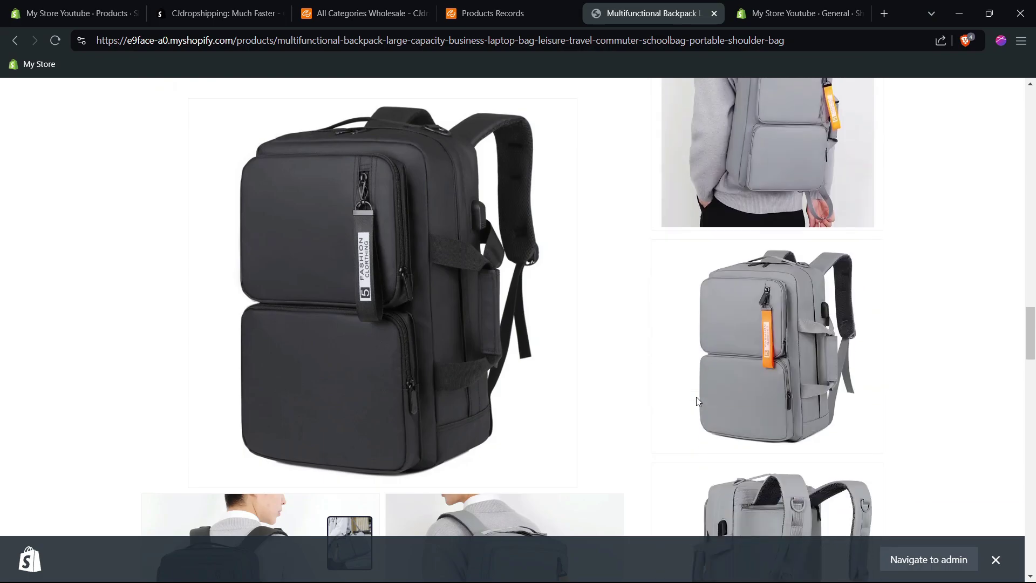
pyautogui.scroll(-12, 572, 415)
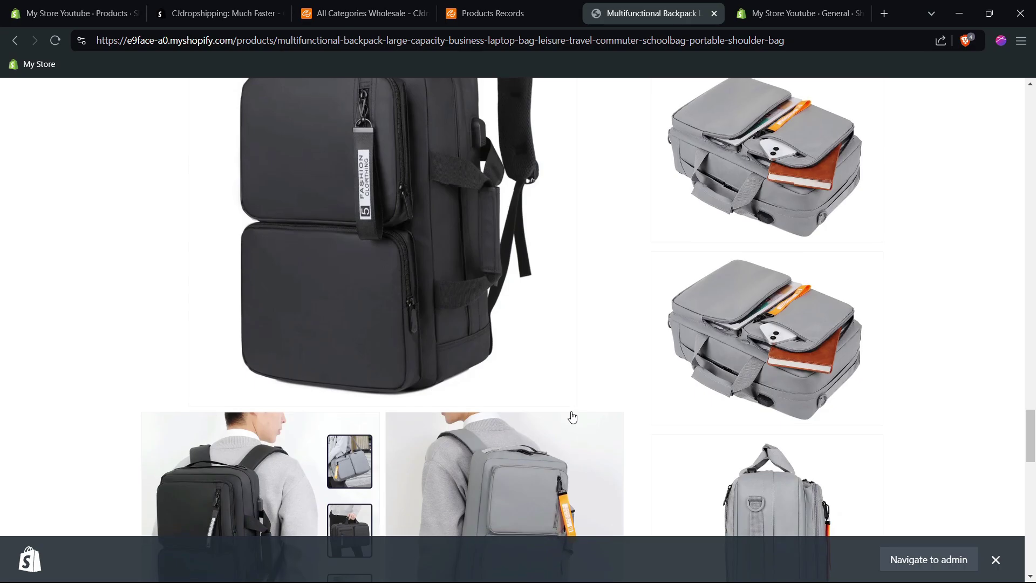
pyautogui.scroll(-15, 572, 415)
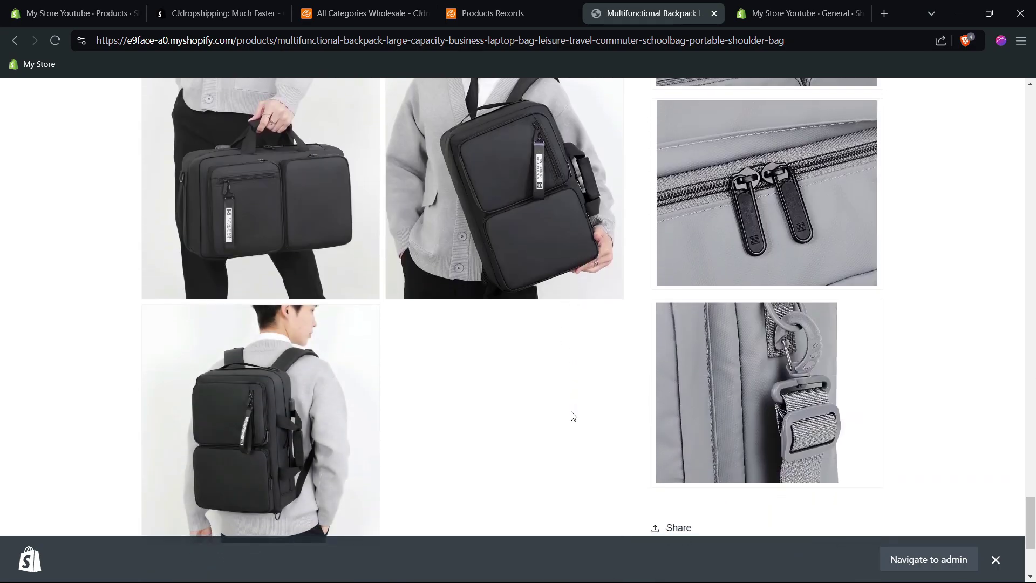
pyautogui.scroll(15, 571, 416)
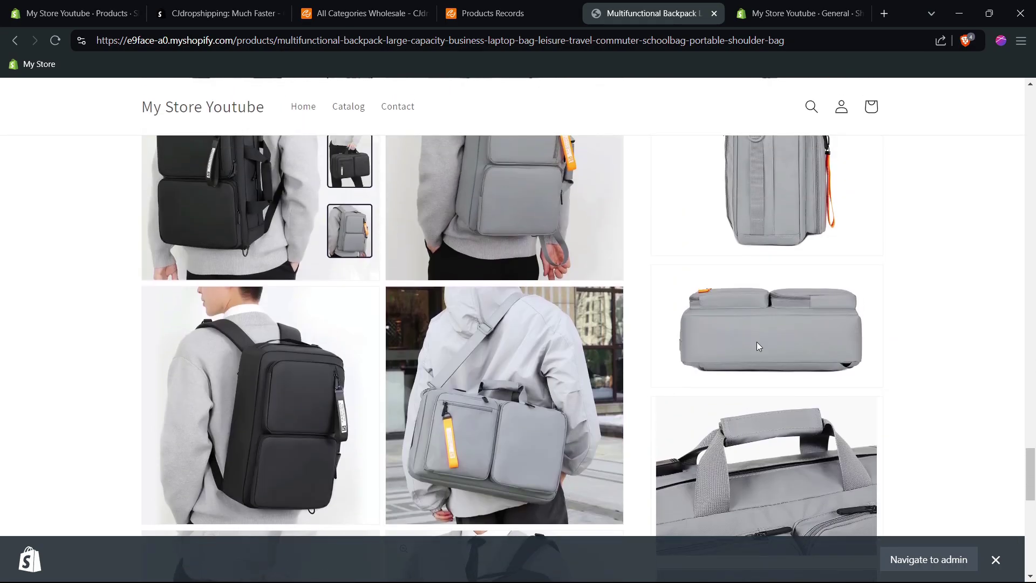
pyautogui.scroll(15, 763, 339)
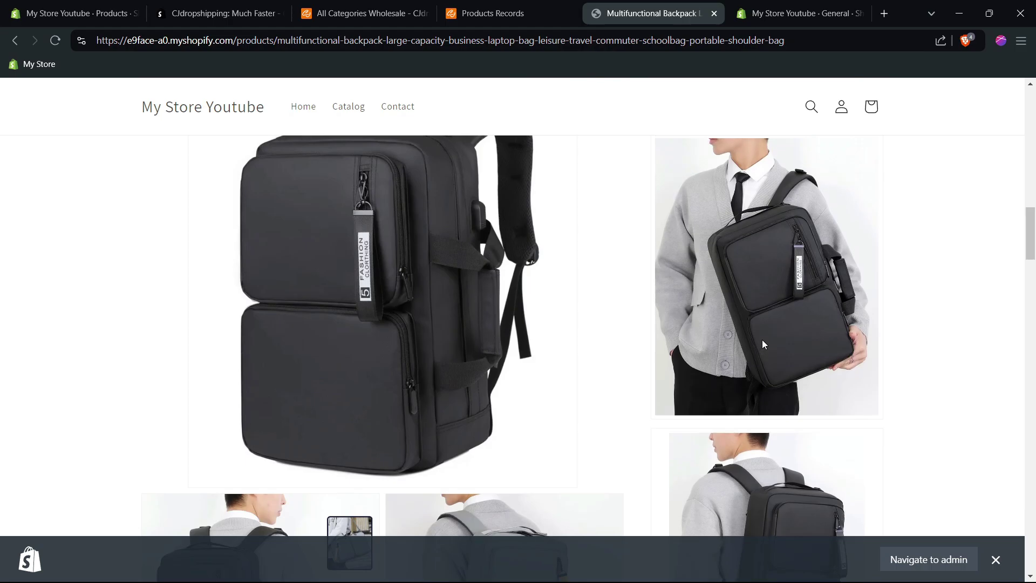
pyautogui.scroll(5, 763, 343)
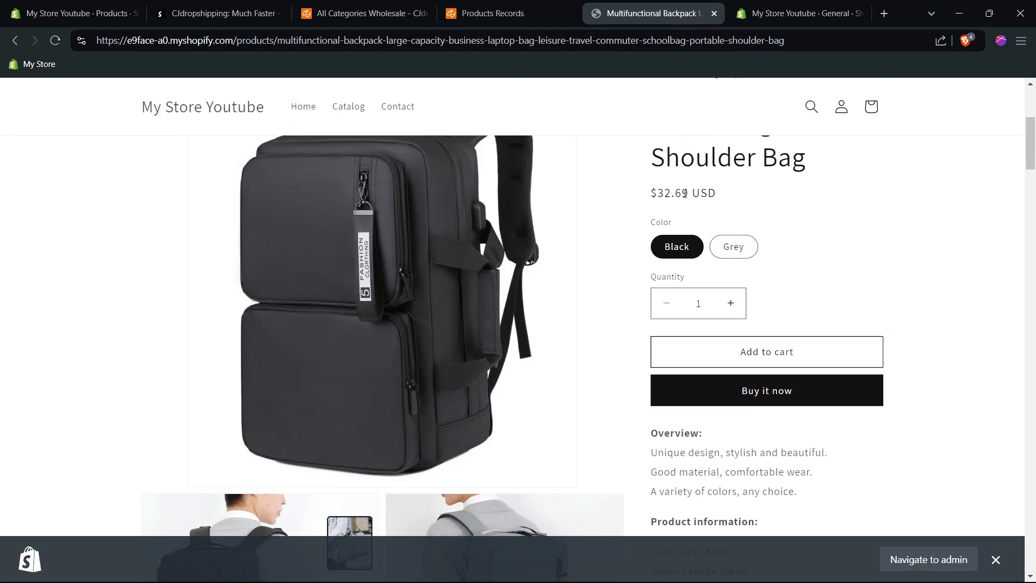
# Step: Choose the Grey colour on the backpack's storefront page and check that variant's price and picture
pyautogui.click(740, 249)
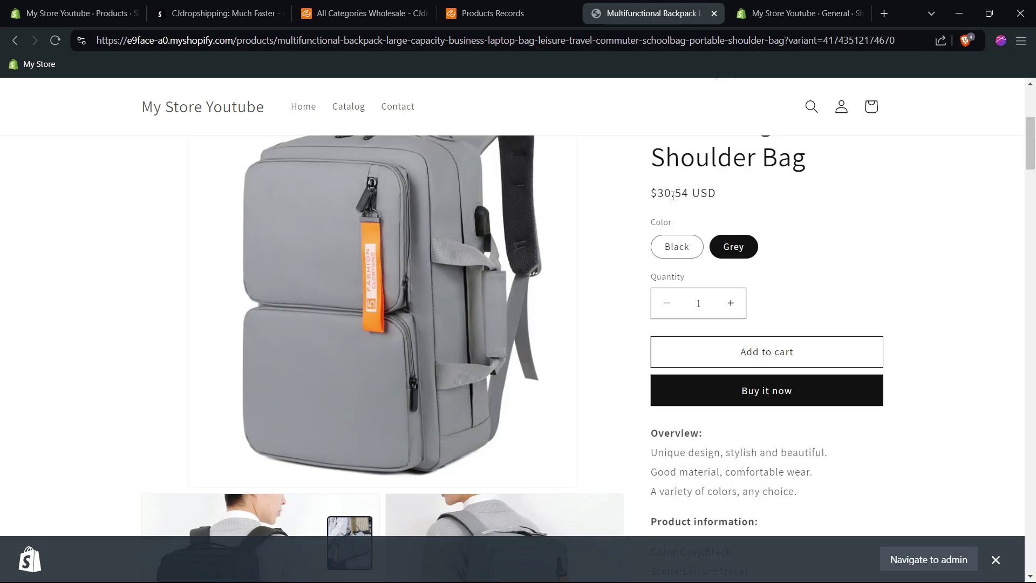
pyautogui.scroll(-10, 546, 250)
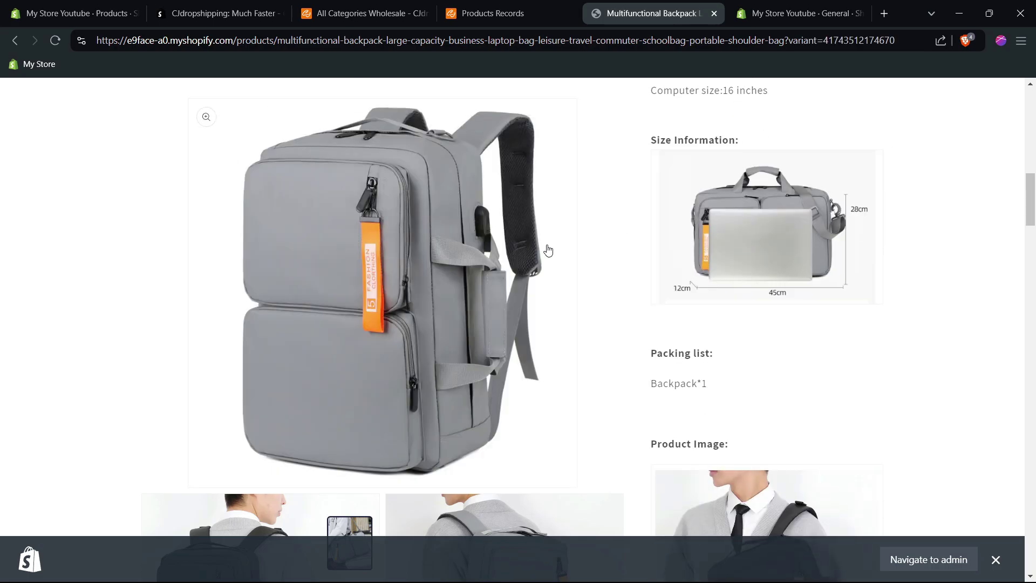
pyautogui.scroll(8, 546, 249)
# Step: Refresh the product list in the Shopify admin and open the backpack's details down to its product organization
pyautogui.hotkey('ctrl', '1')
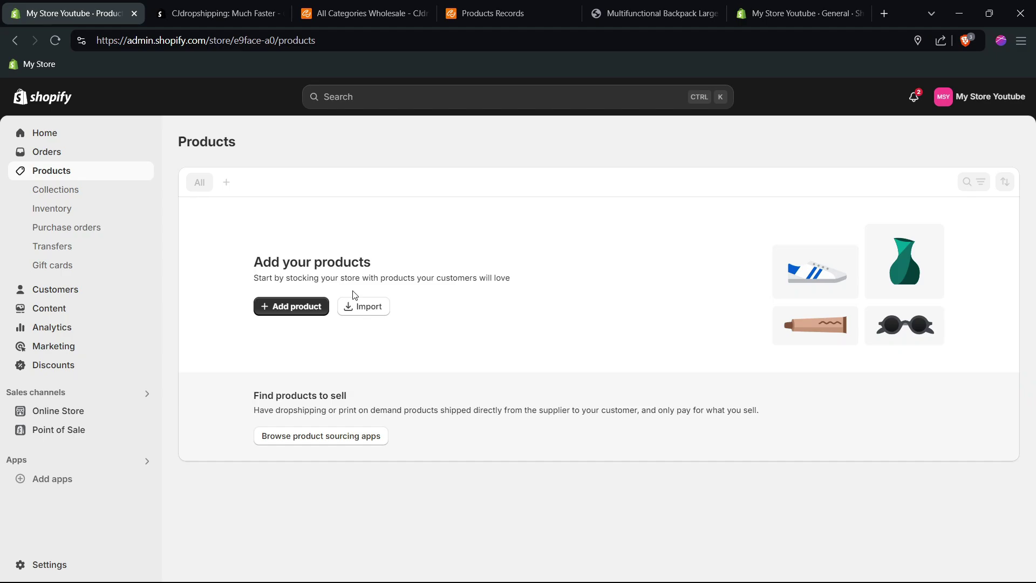
pyautogui.click(56, 43)
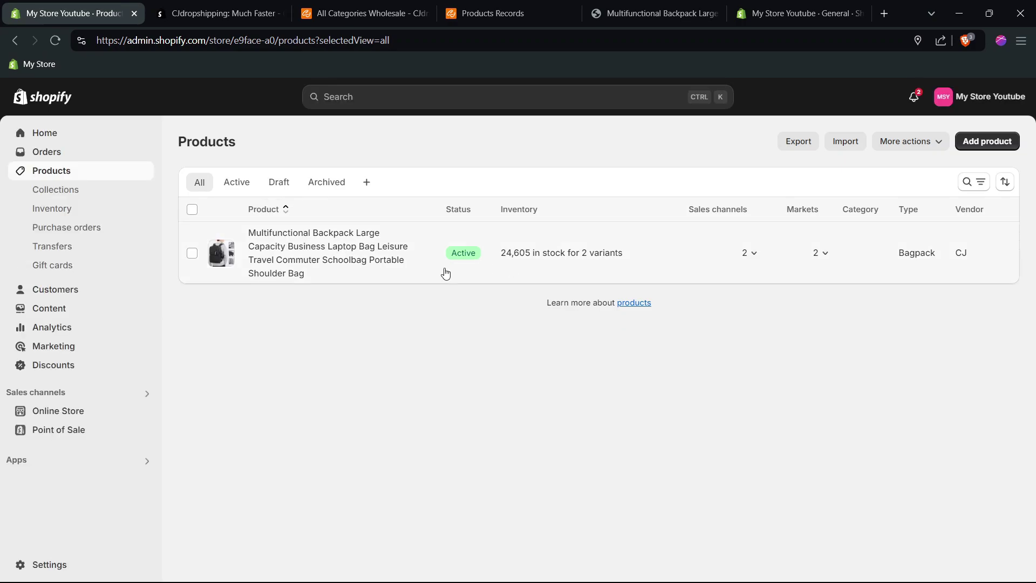
pyautogui.click(966, 258)
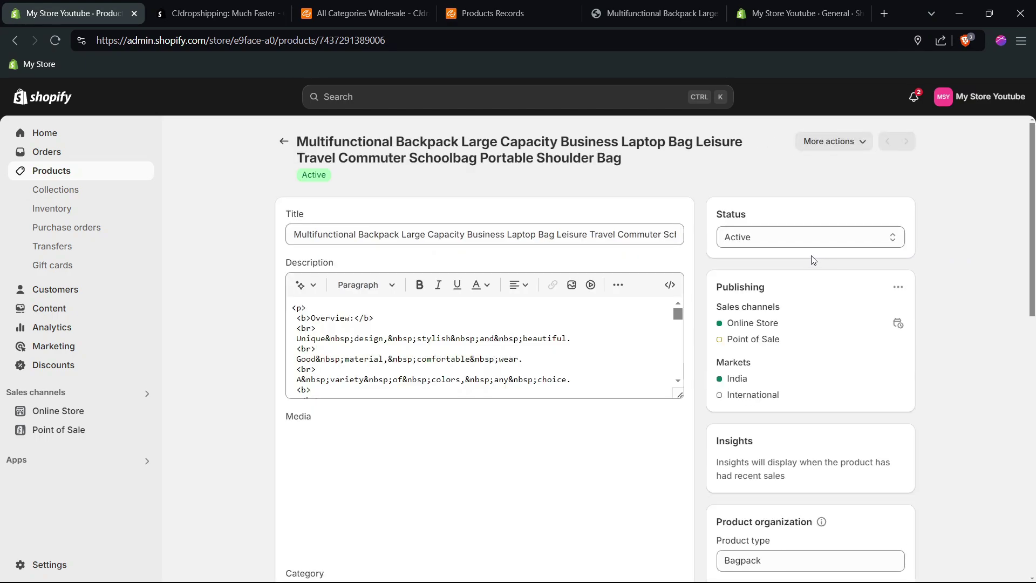
pyautogui.scroll(-2, 664, 393)
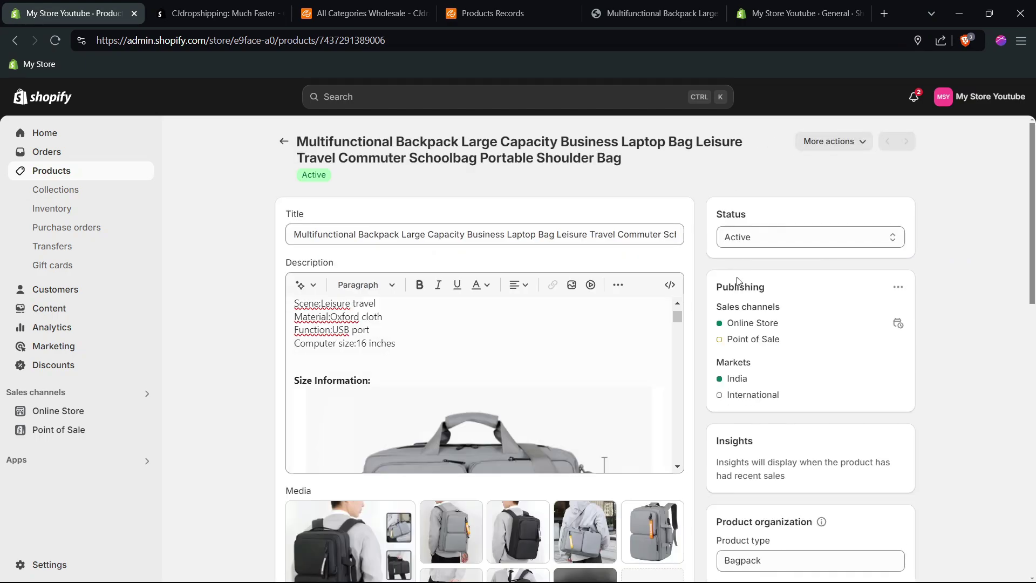
pyautogui.scroll(-4, 827, 400)
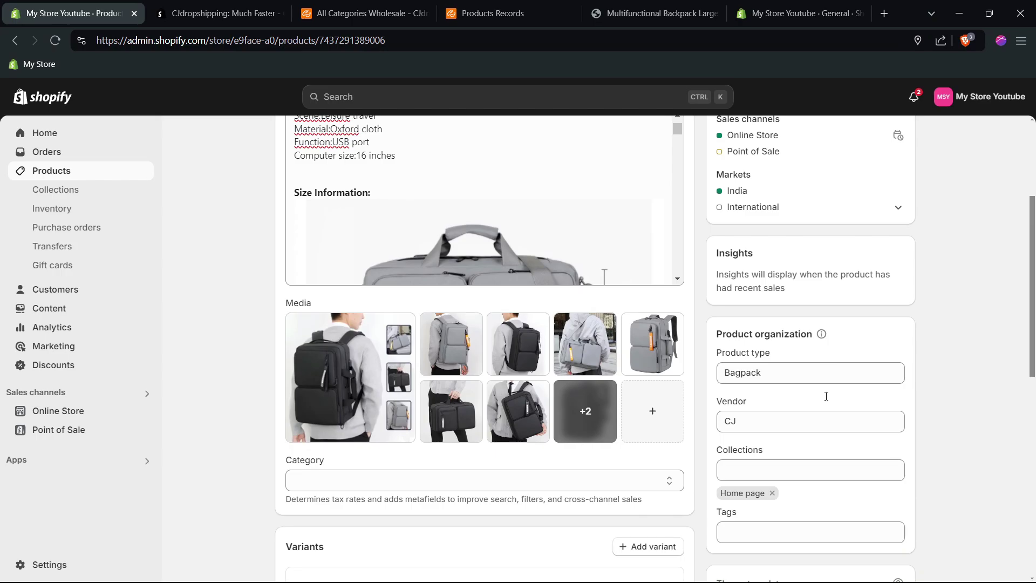
# Step: Set the backpack's vendor to MY STORE YT, save the product and return to the product list
pyautogui.doubleClick(737, 412)
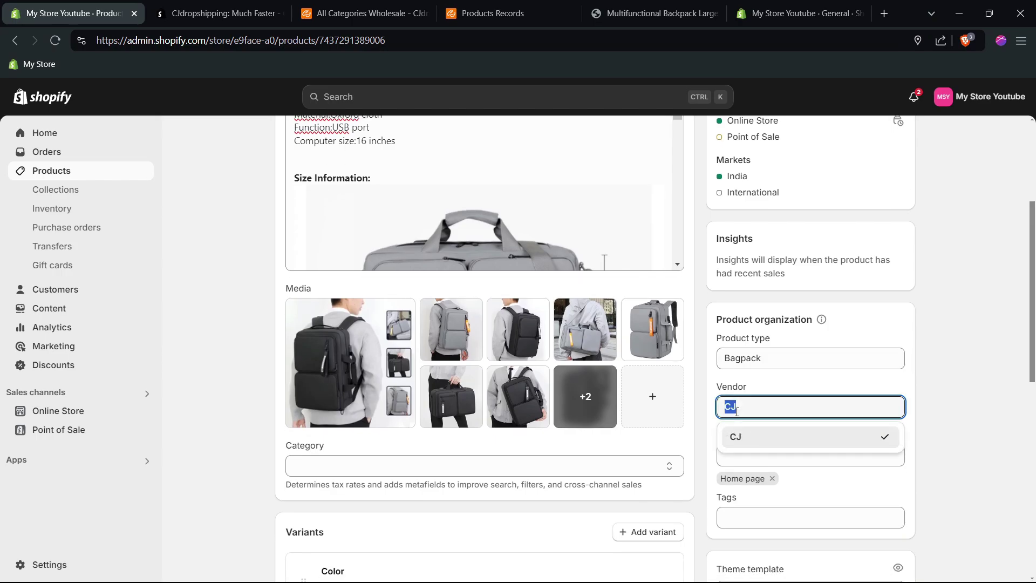
pyautogui.write('MY')
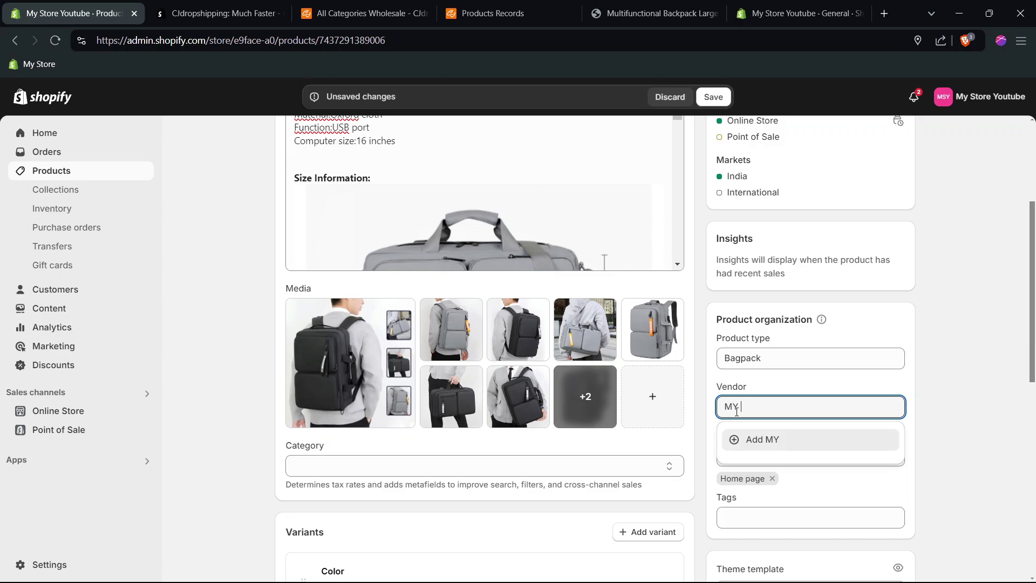
pyautogui.write(' STORE YT')
pyautogui.click(796, 439)
pyautogui.scroll(-9, 795, 444)
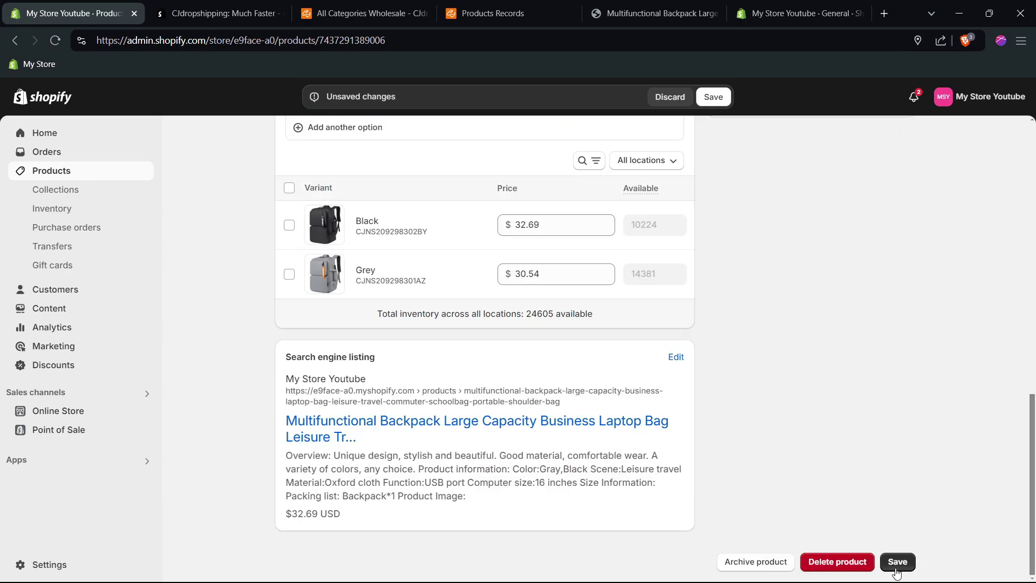
pyautogui.click(897, 564)
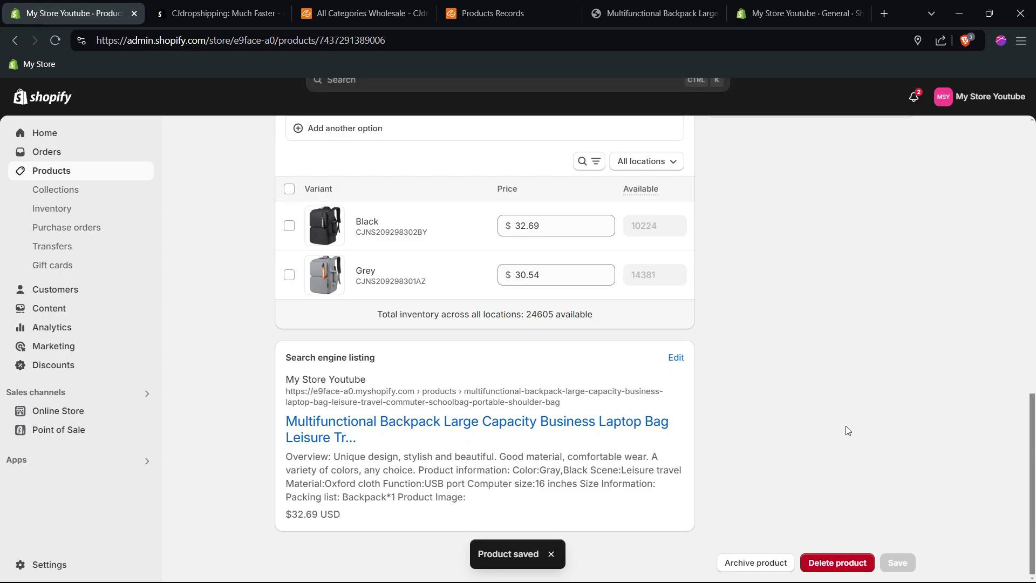
pyautogui.scroll(10, 765, 302)
pyautogui.click(285, 142)
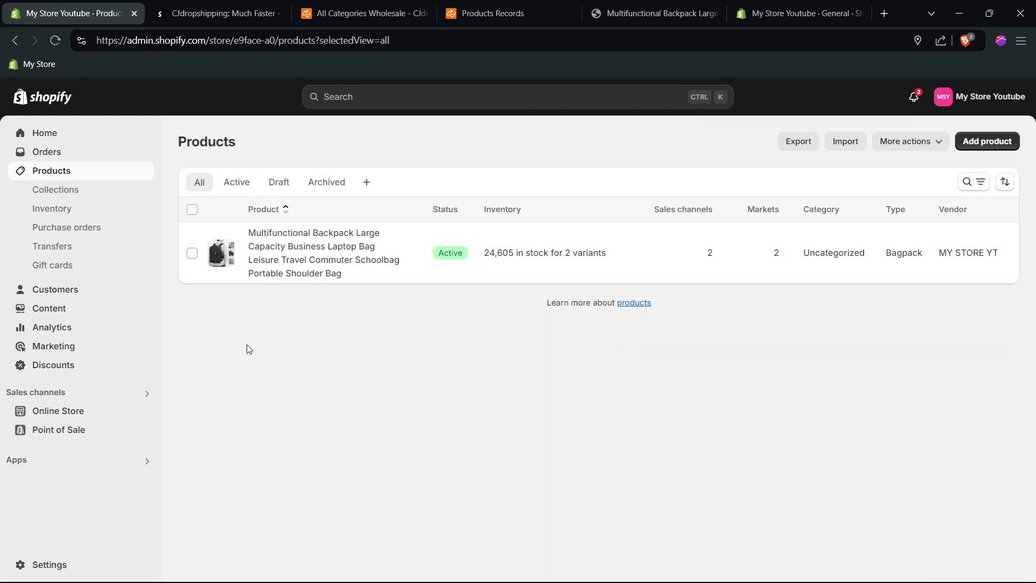
# Step: Open the General shipping profile in the store's Shipping and delivery settings and go to its shipping zones
pyautogui.click(54, 141)
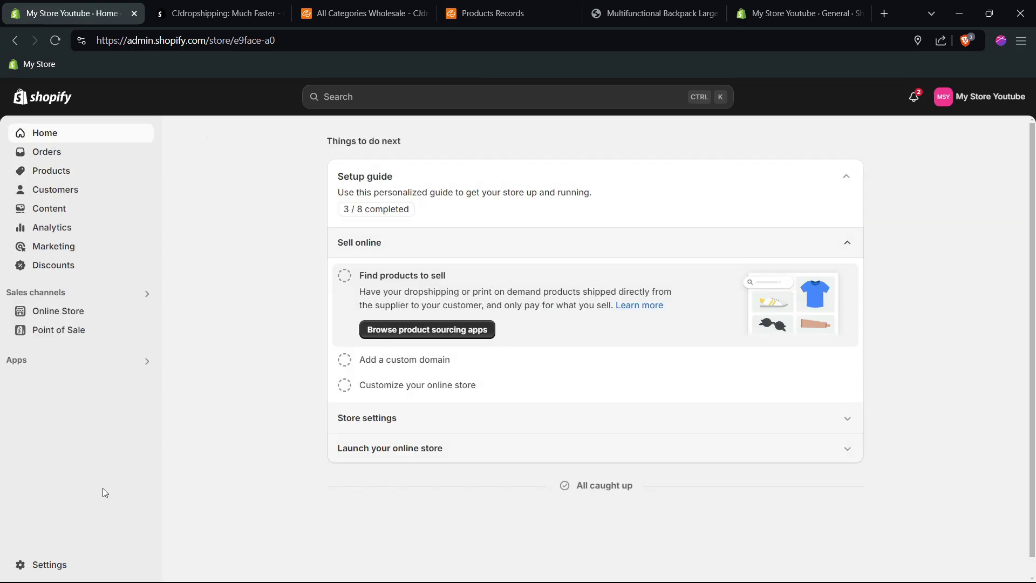
pyautogui.click(61, 571)
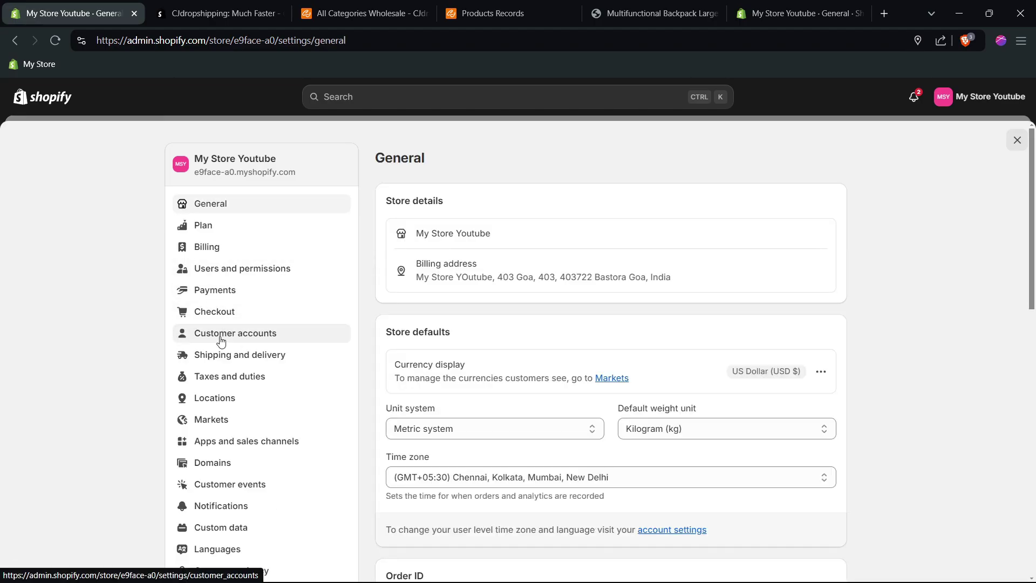
pyautogui.click(253, 360)
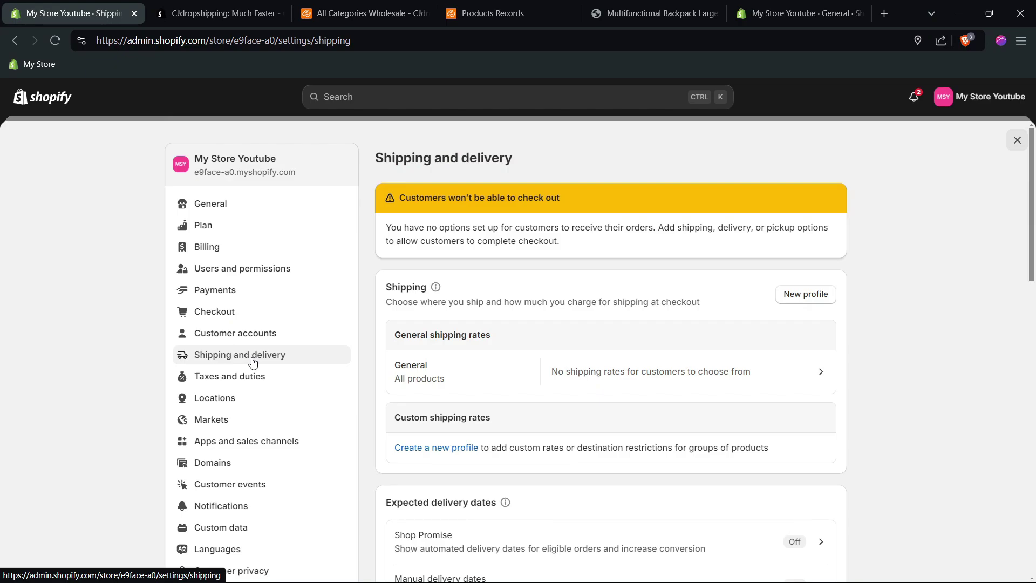
pyautogui.click(426, 380)
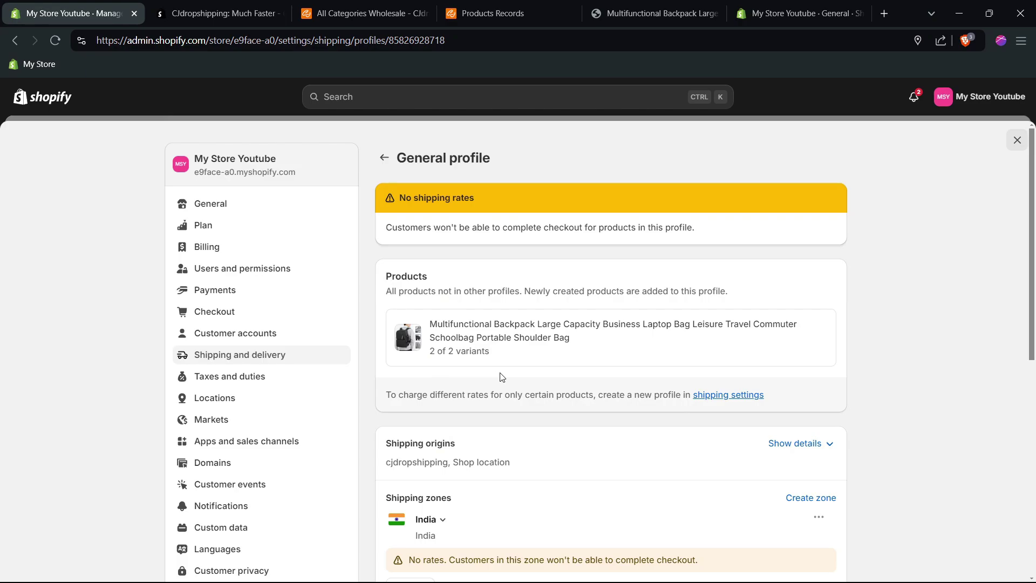
pyautogui.scroll(-1, 688, 397)
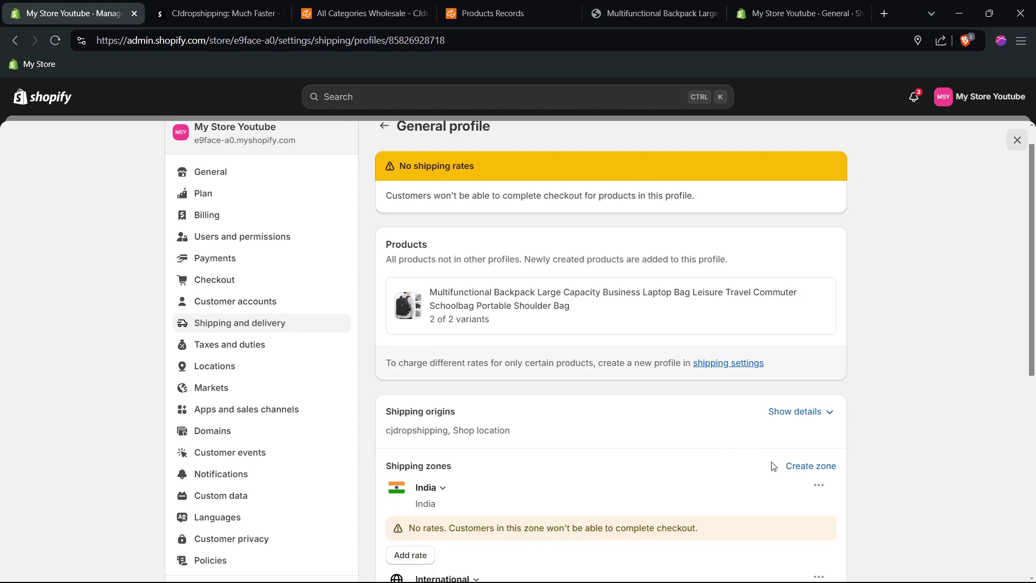
# Step: Delete the India and International shipping zones from the General profile
pyautogui.click(819, 487)
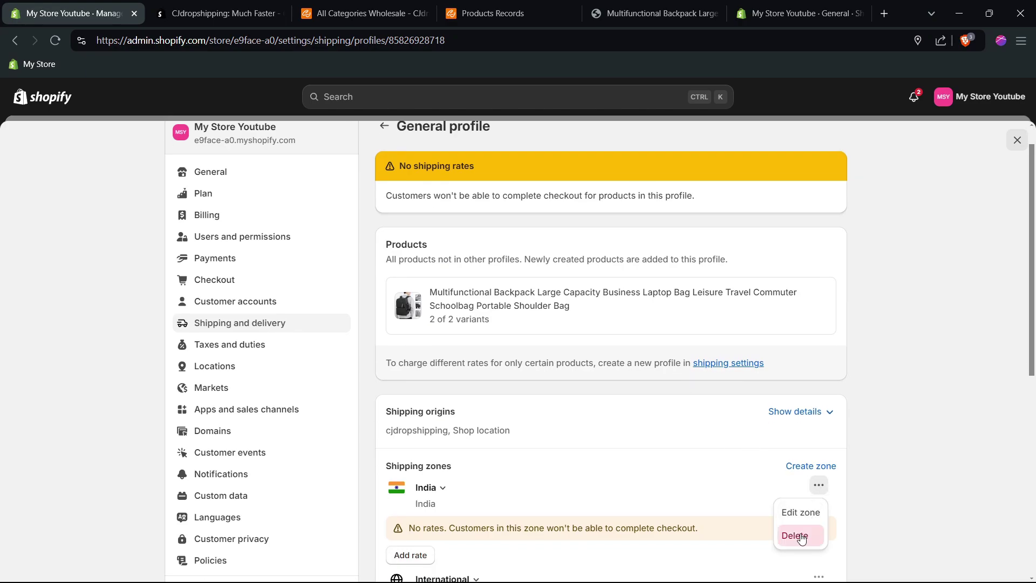
pyautogui.click(801, 537)
pyautogui.scroll(-1, 767, 431)
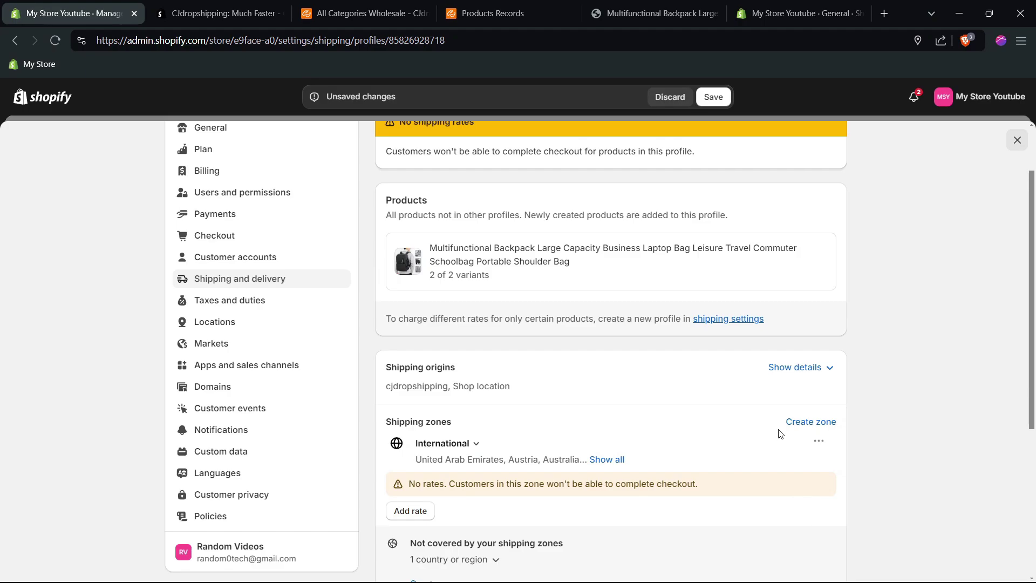
pyautogui.click(819, 443)
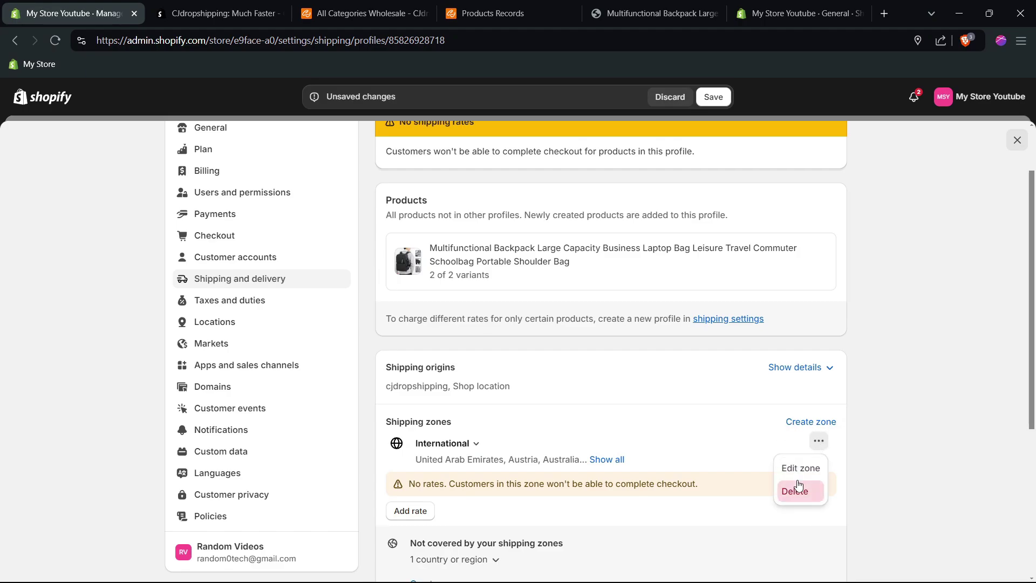
pyautogui.click(796, 489)
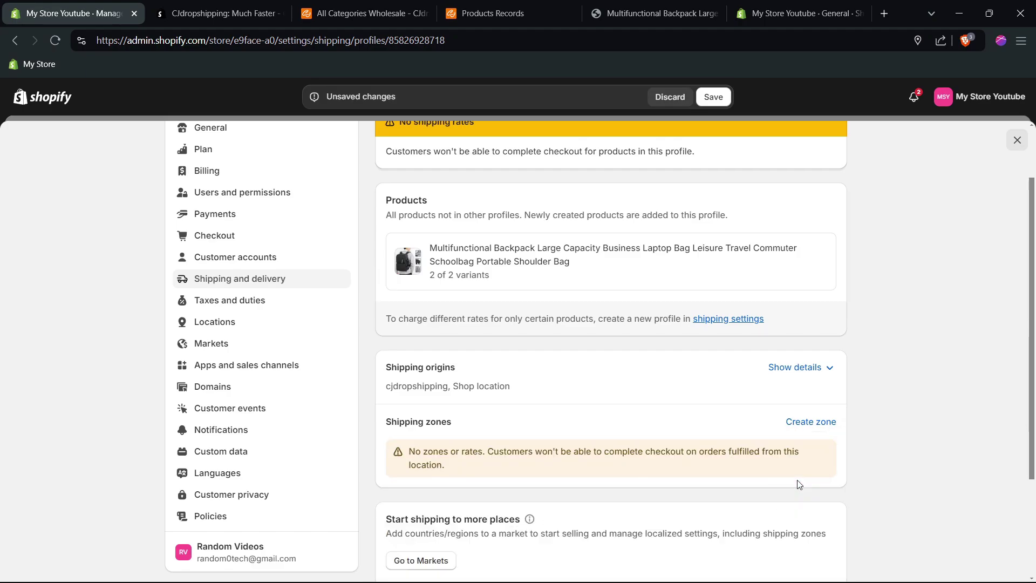
# Step: Create a shipping zone named US, select the United States as its country and expand the list of states
pyautogui.click(810, 423)
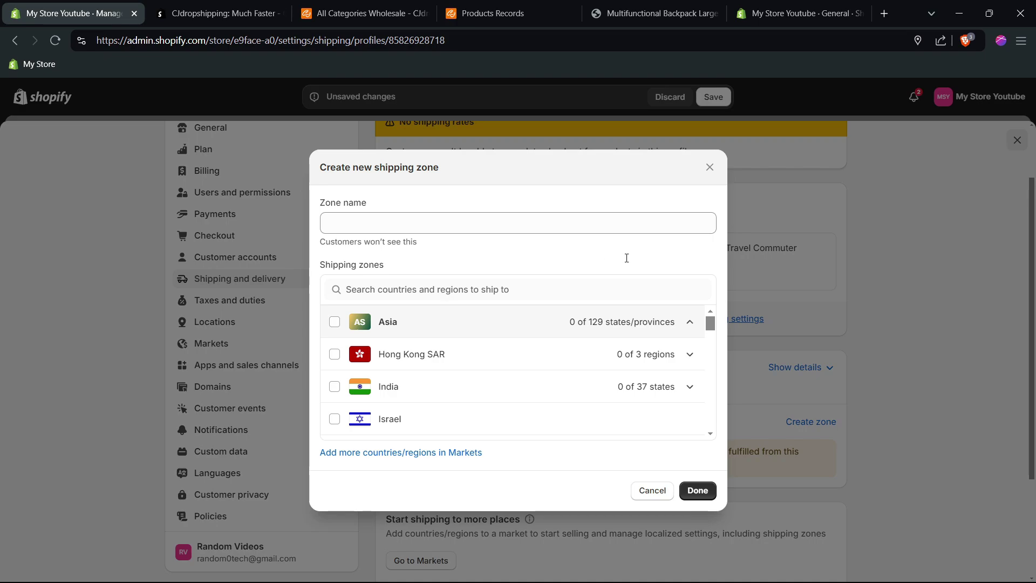
pyautogui.click(595, 231)
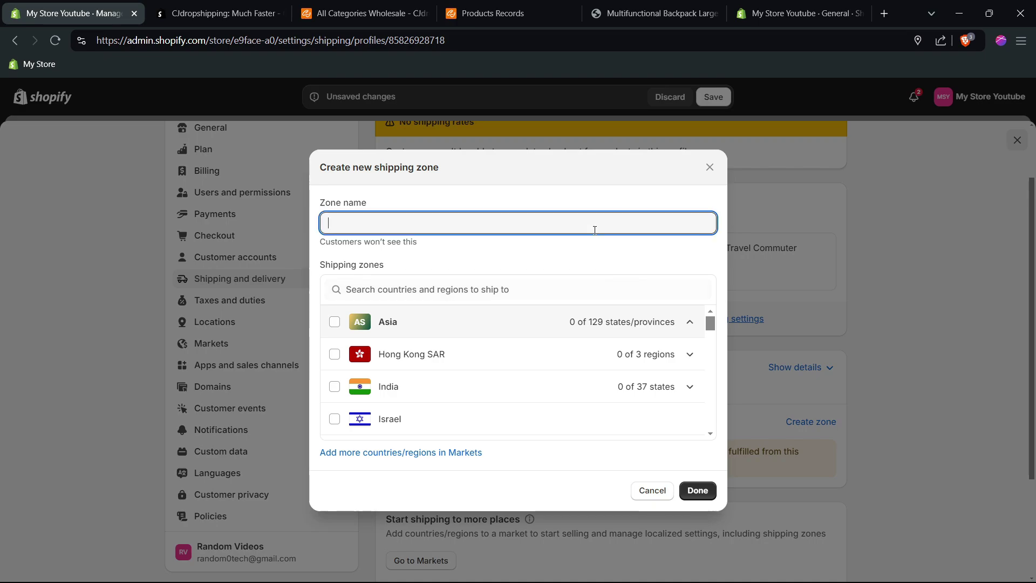
pyautogui.write('US')
pyautogui.scroll(-8, 576, 395)
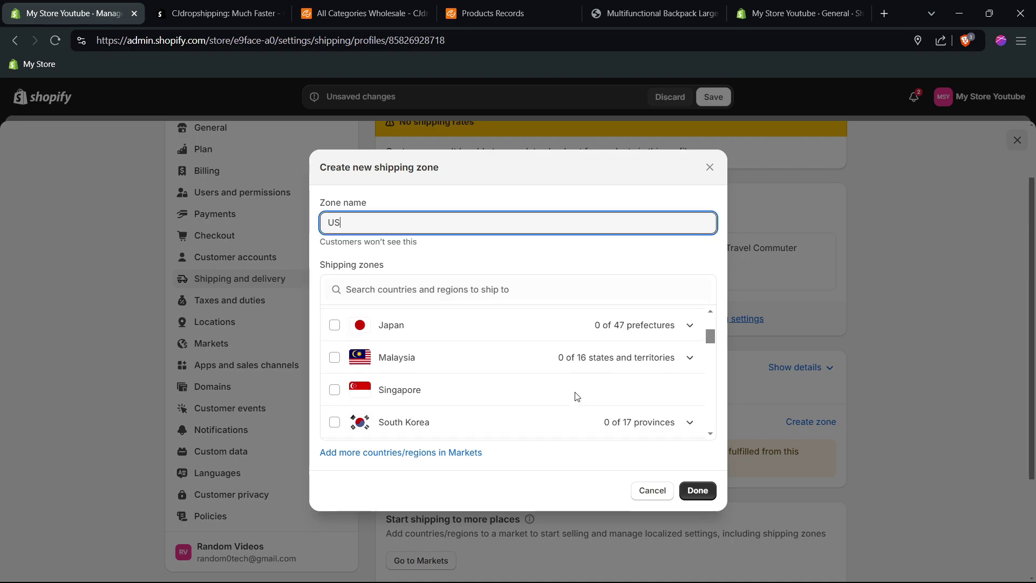
pyautogui.scroll(-5, 576, 396)
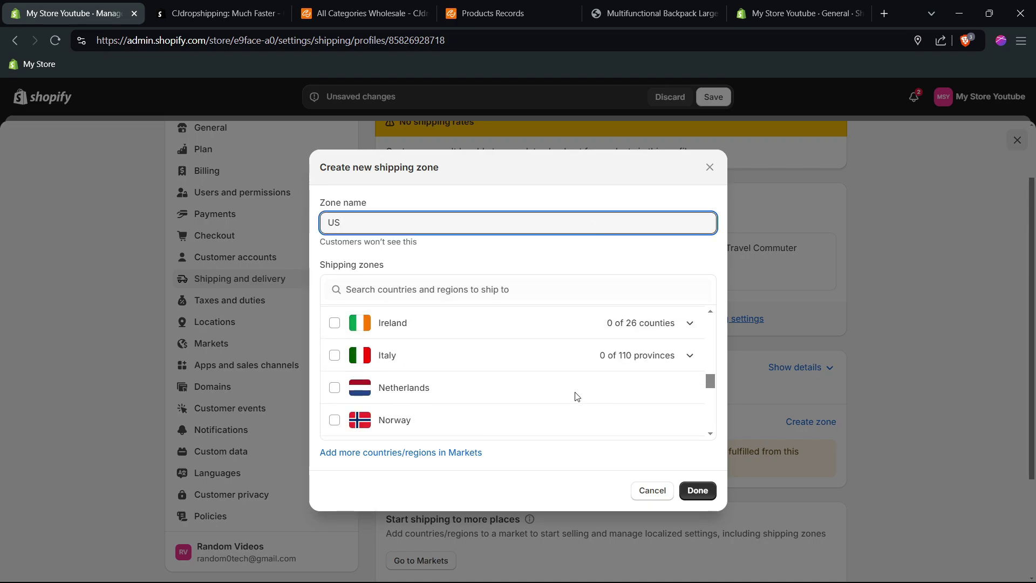
pyautogui.click(474, 289)
pyautogui.write('UN')
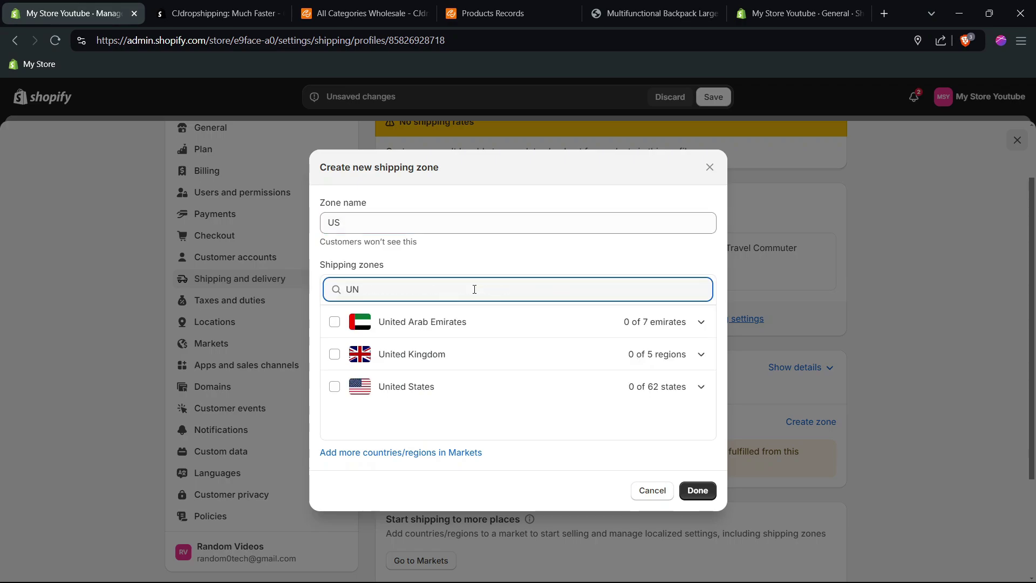
pyautogui.click(333, 398)
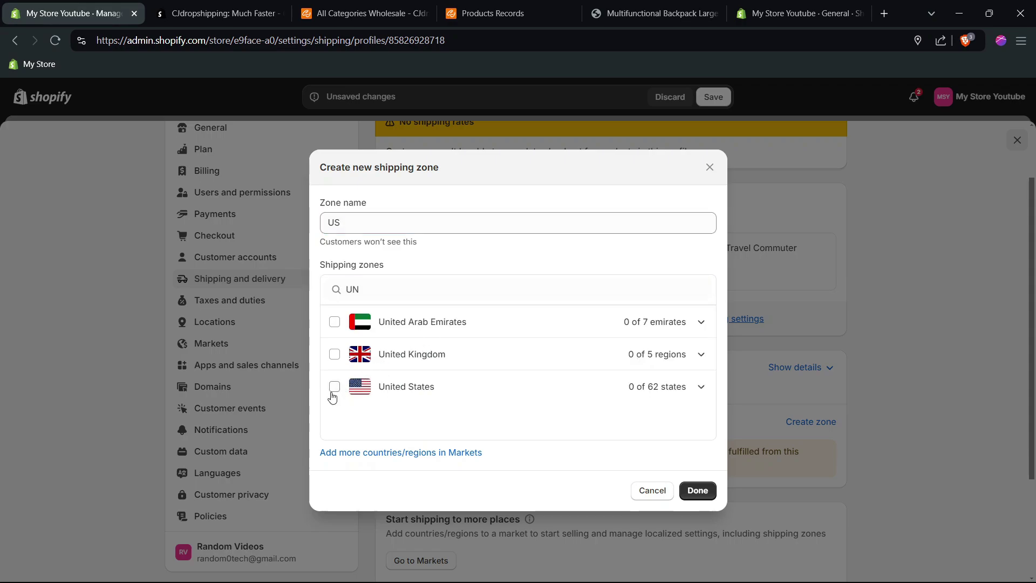
pyautogui.click(687, 387)
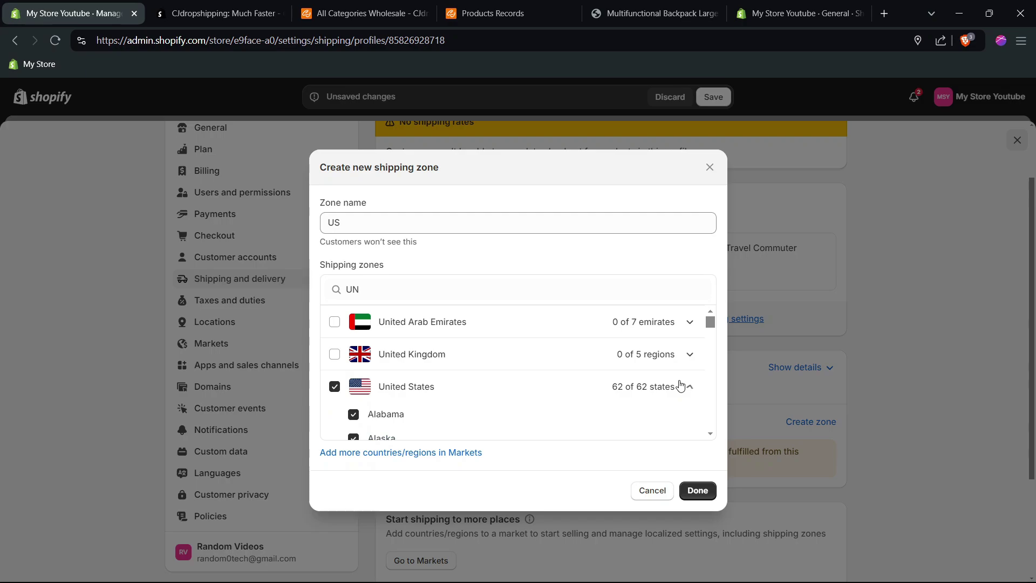
# Step: Exclude Alaska, American Samoa and Puerto Rico from the United States regions covered by the US zone
pyautogui.scroll(-1, 532, 424)
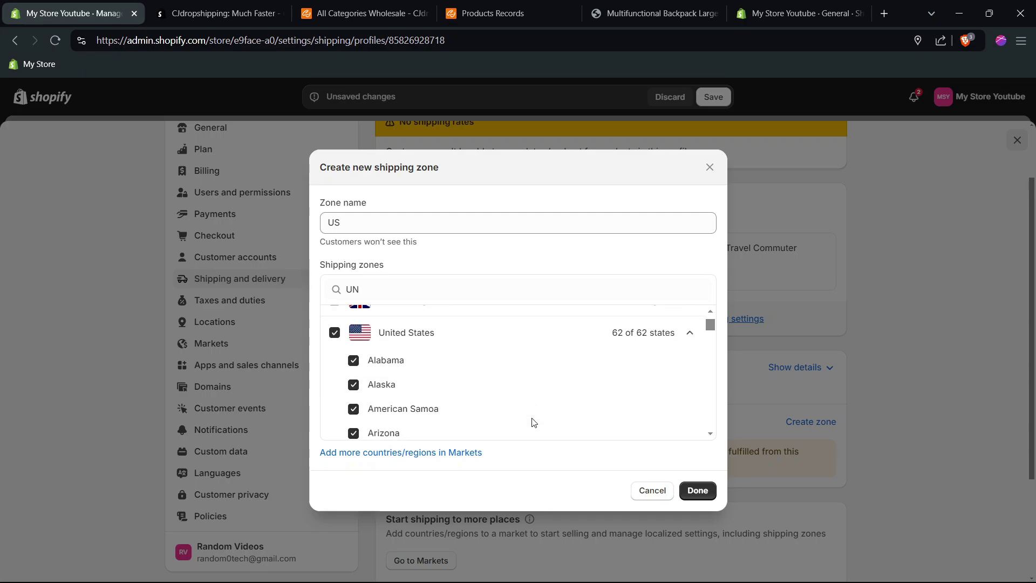
pyautogui.click(354, 386)
pyautogui.scroll(-5, 358, 414)
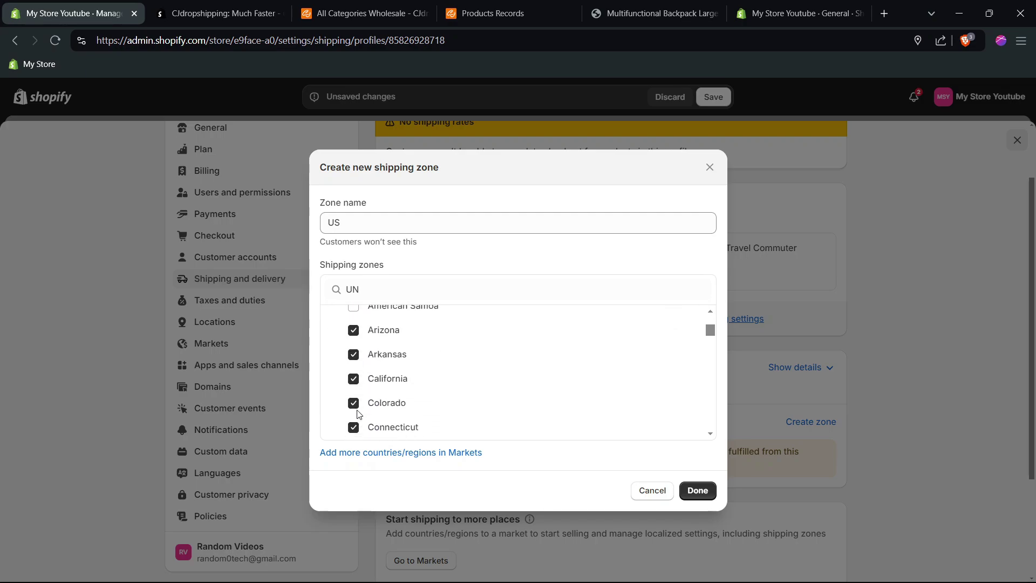
pyautogui.scroll(-3, 358, 414)
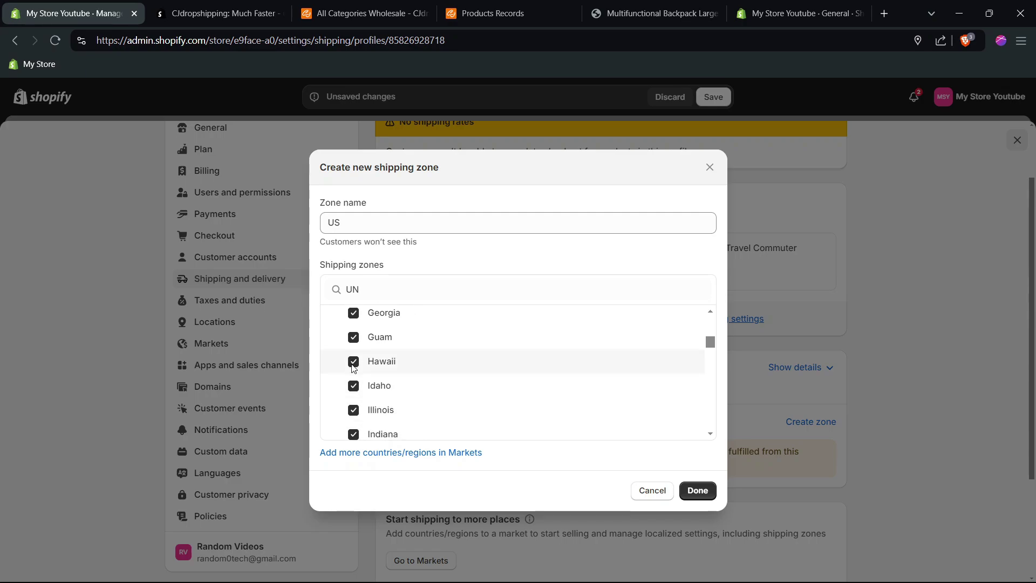
pyautogui.scroll(-5, 354, 368)
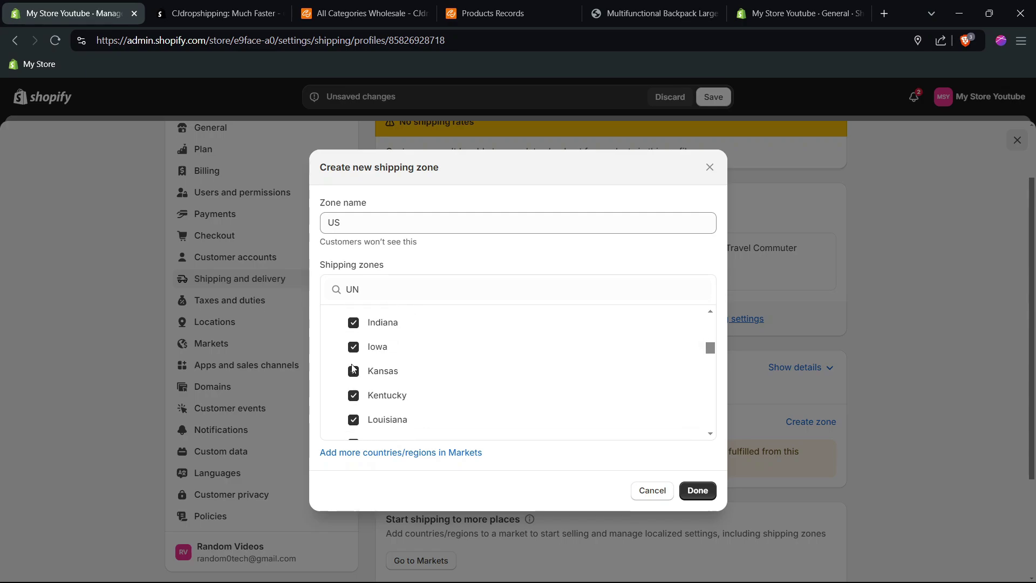
pyautogui.scroll(-5, 353, 369)
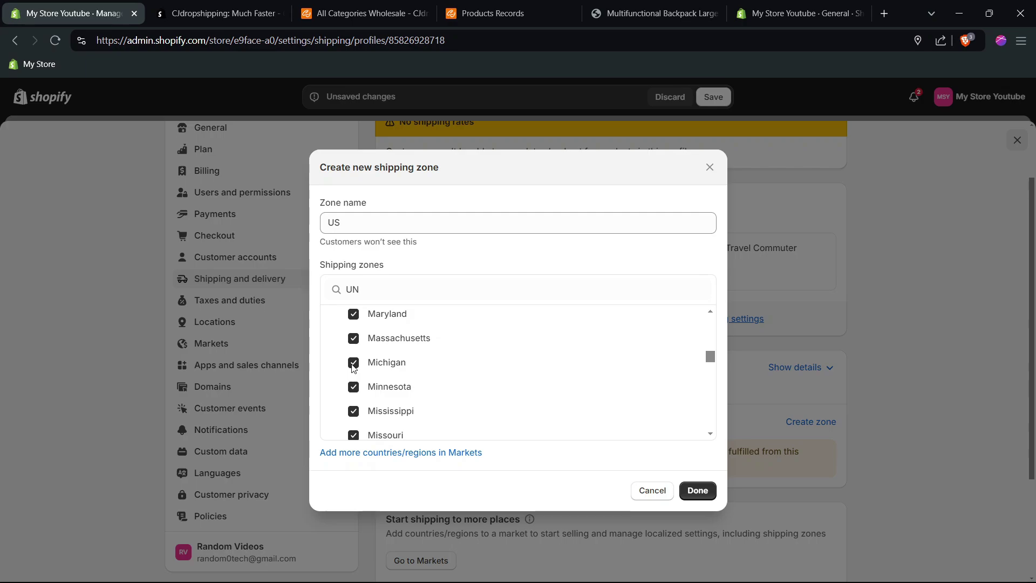
pyautogui.scroll(-5, 353, 368)
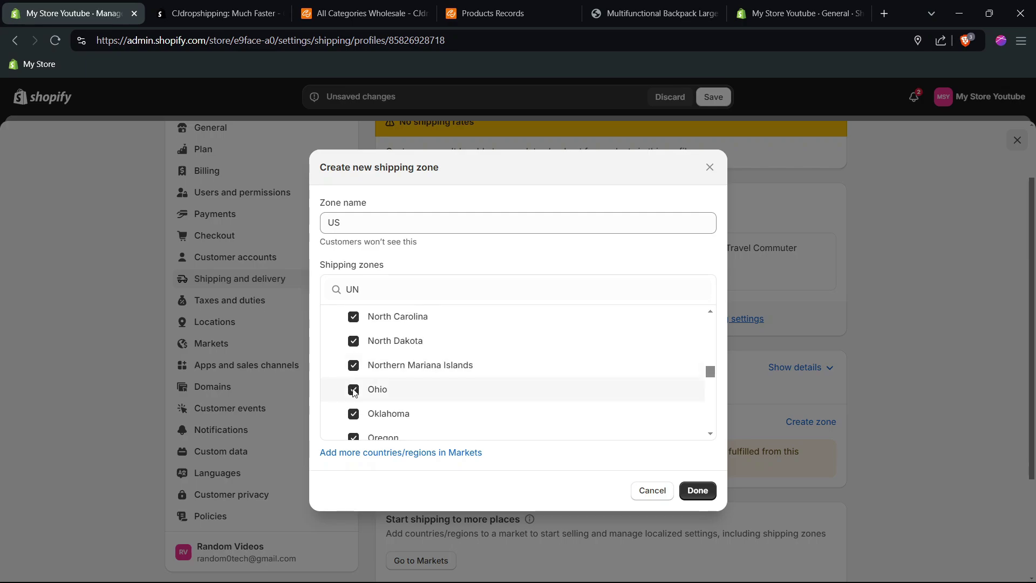
pyautogui.scroll(-1, 354, 390)
pyautogui.scroll(-3, 354, 391)
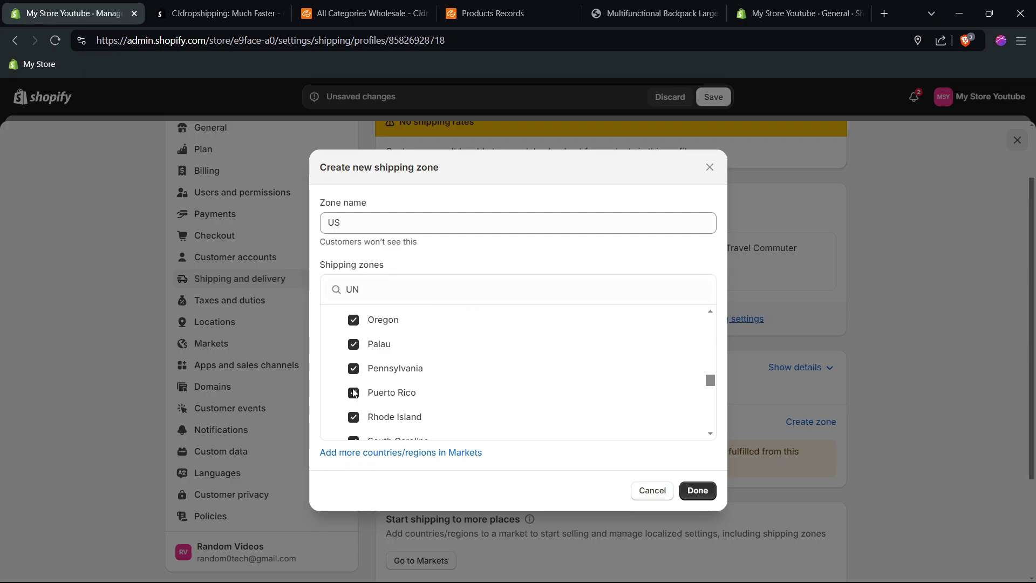
pyautogui.scroll(-1, 354, 392)
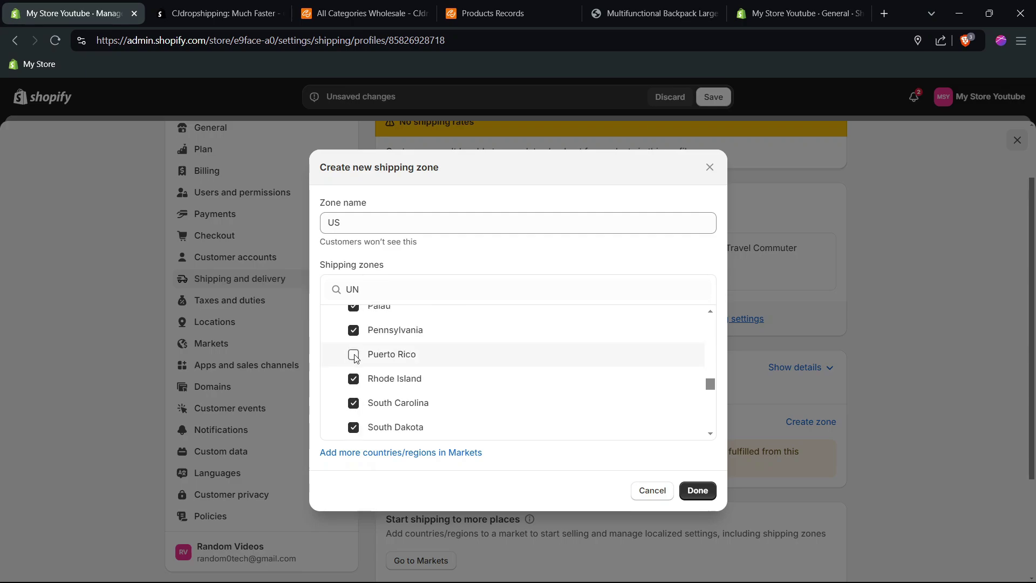
pyautogui.scroll(-5, 355, 359)
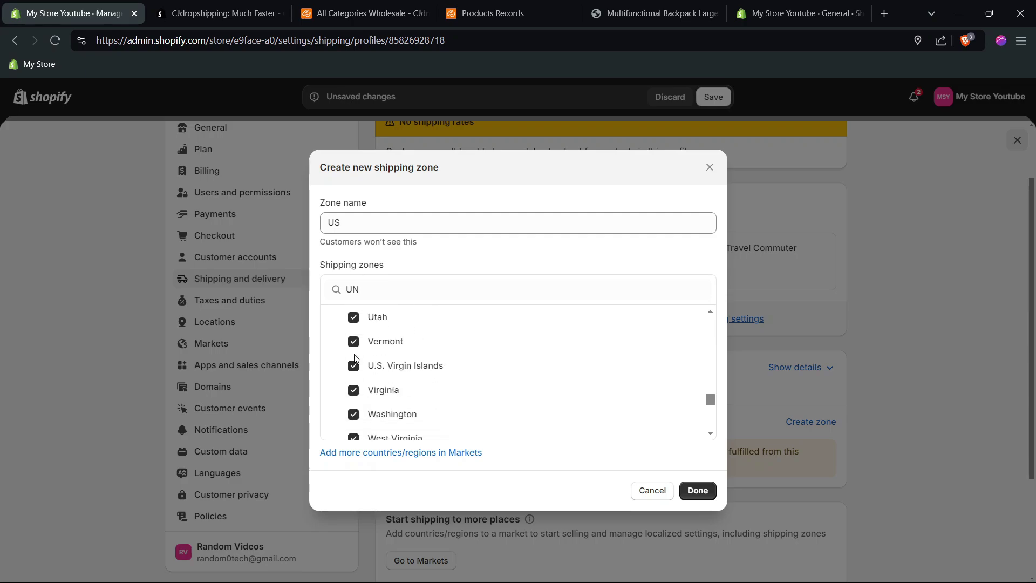
# Step: Exclude Armed Forces Americas, Armed Forces Europe and Armed Forces Pacific from the US zone and finish creating the zone
pyautogui.scroll(-5, 355, 364)
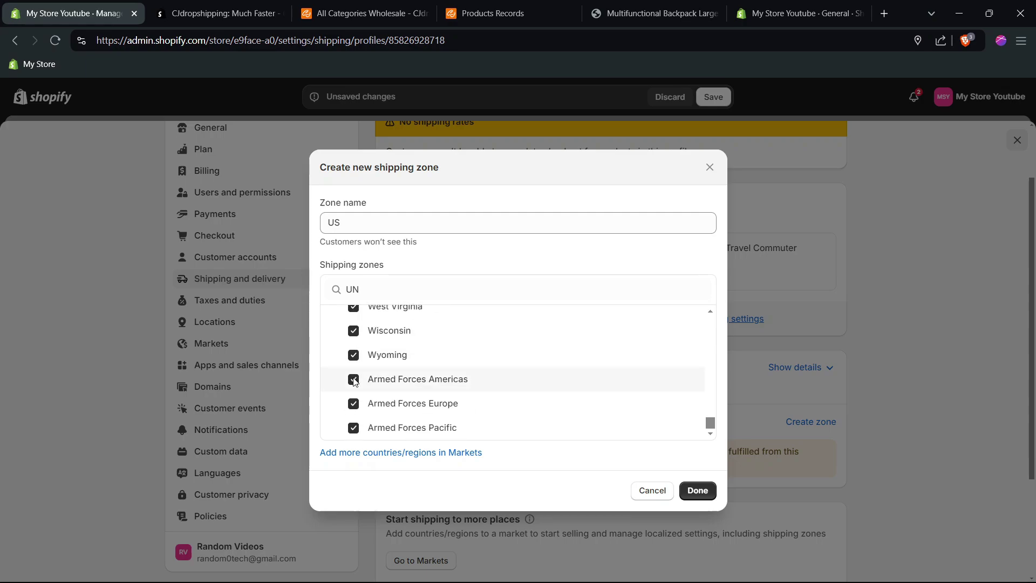
pyautogui.click(354, 383)
pyautogui.click(354, 406)
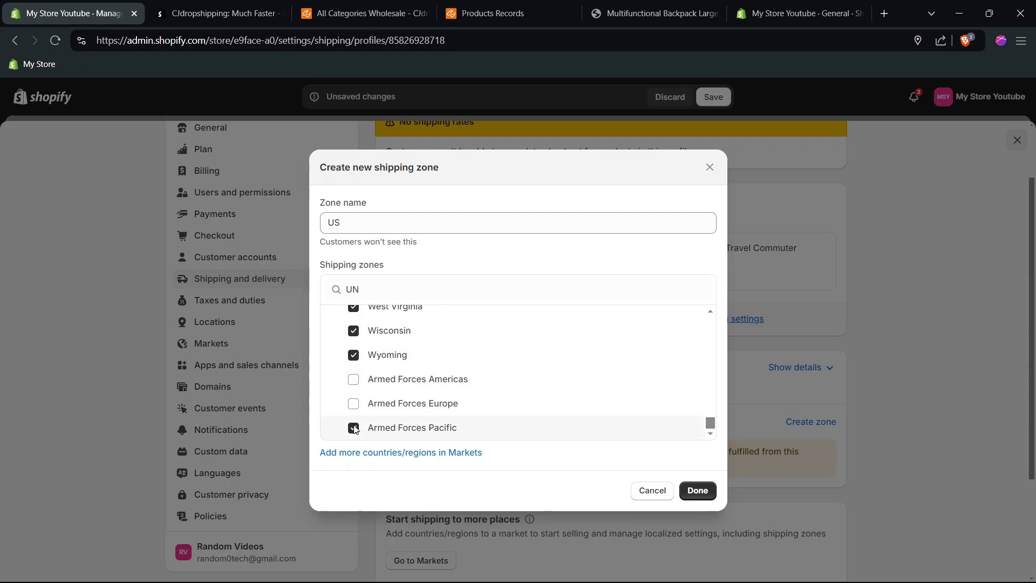
pyautogui.click(354, 429)
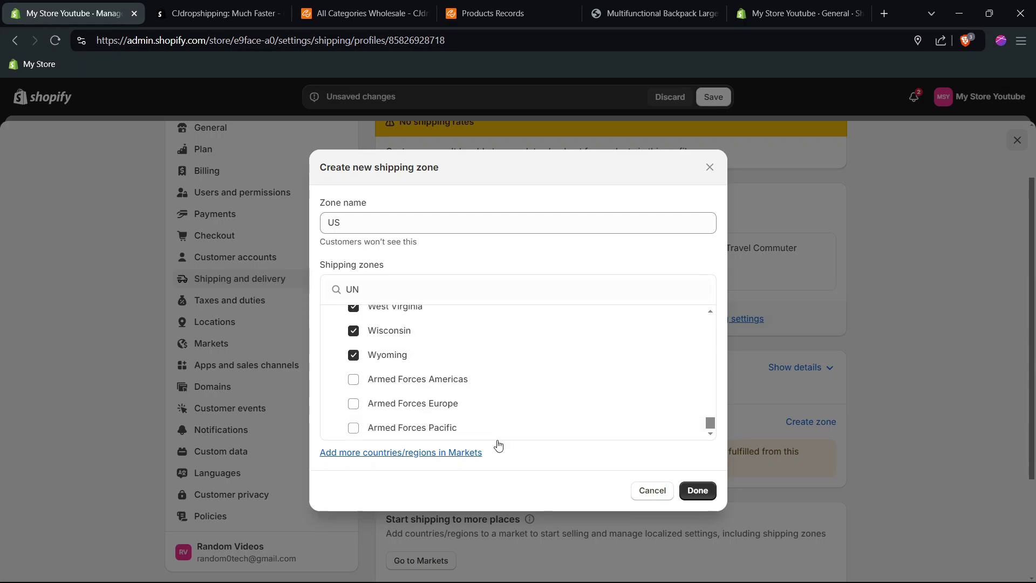
pyautogui.click(698, 490)
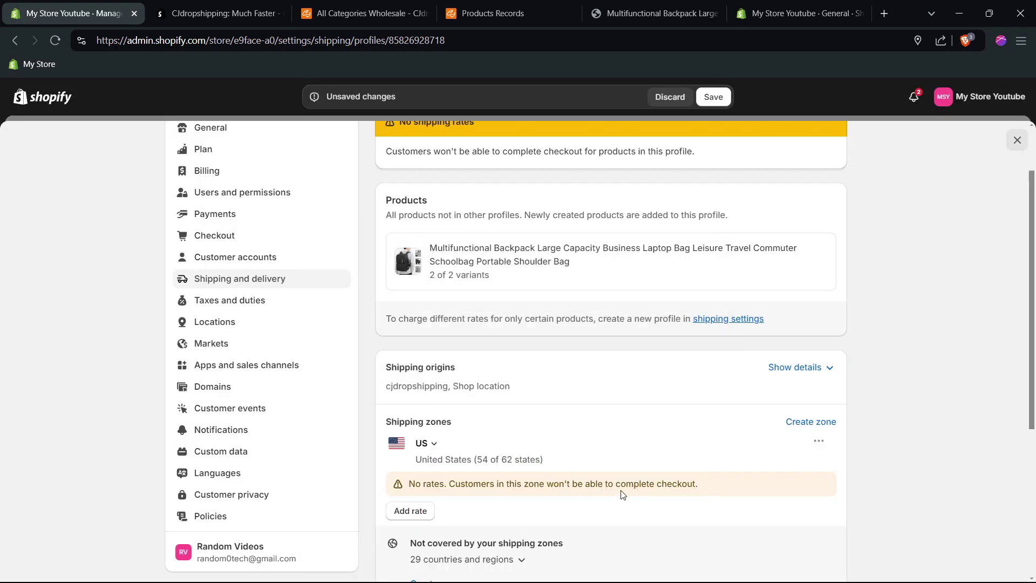
# Step: Add a custom flat shipping rate named USA to the US zone, keeping it free at $0.00
pyautogui.scroll(-2, 555, 491)
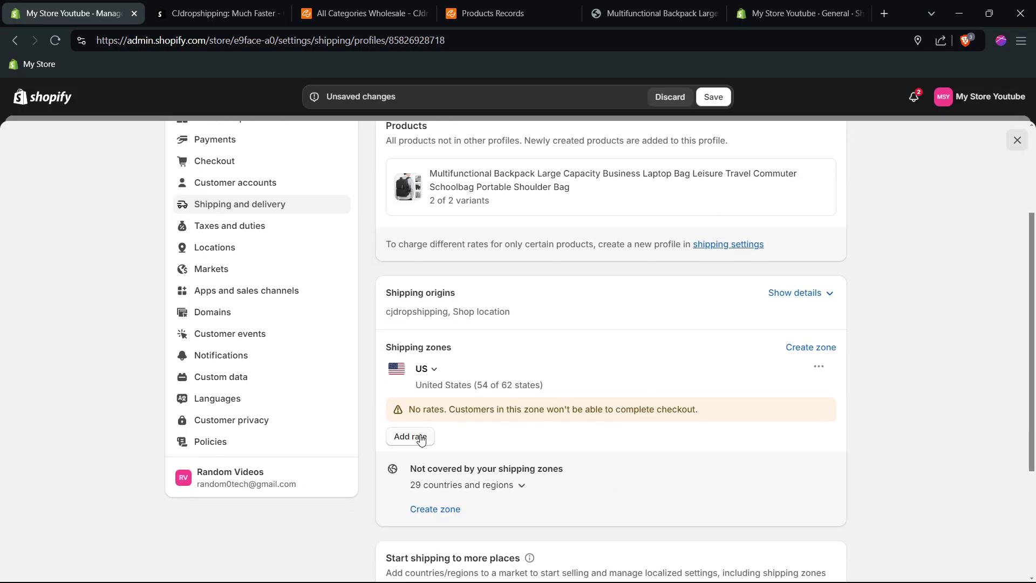
pyautogui.click(421, 439)
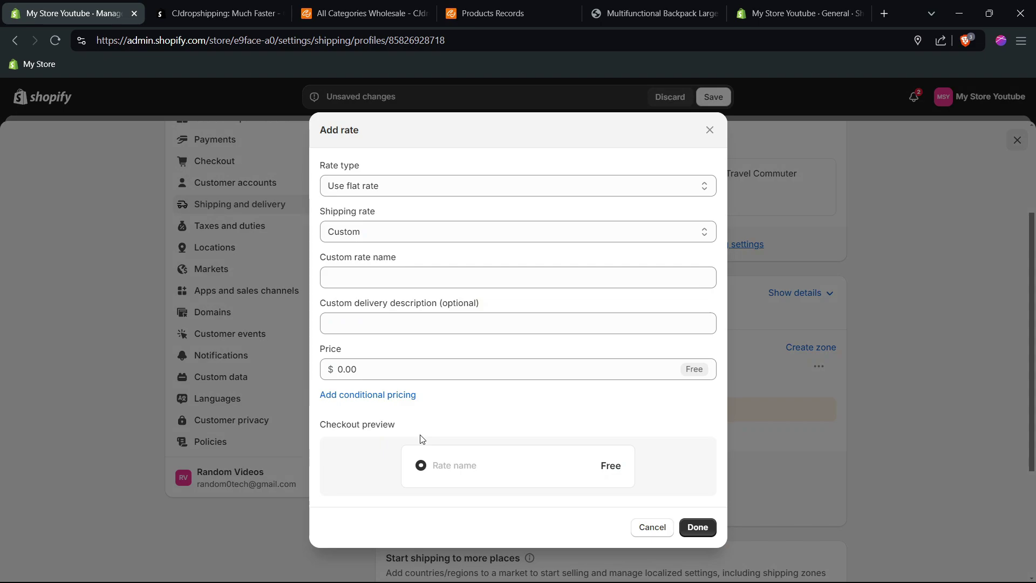
pyautogui.click(388, 278)
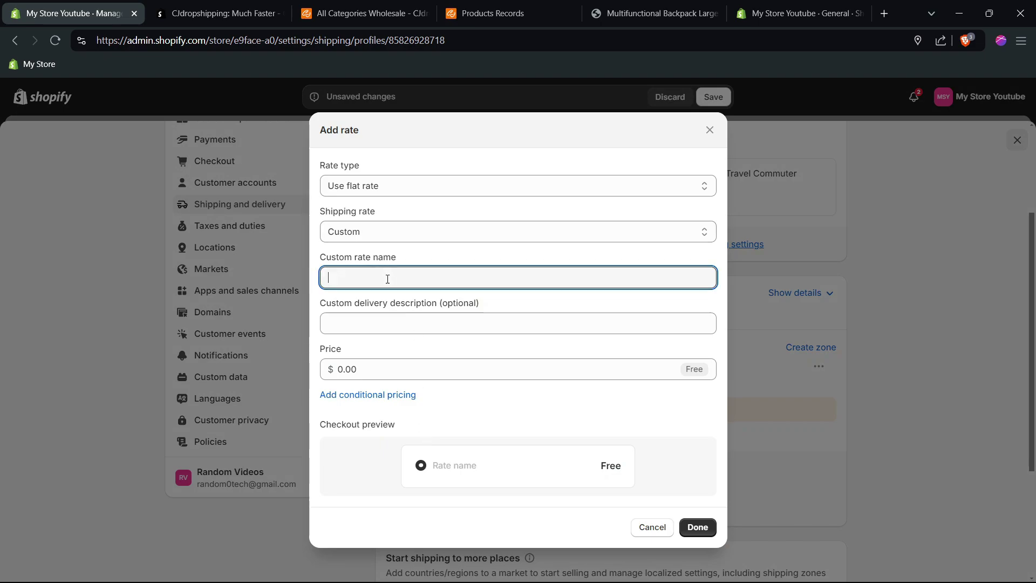
pyautogui.write('USA')
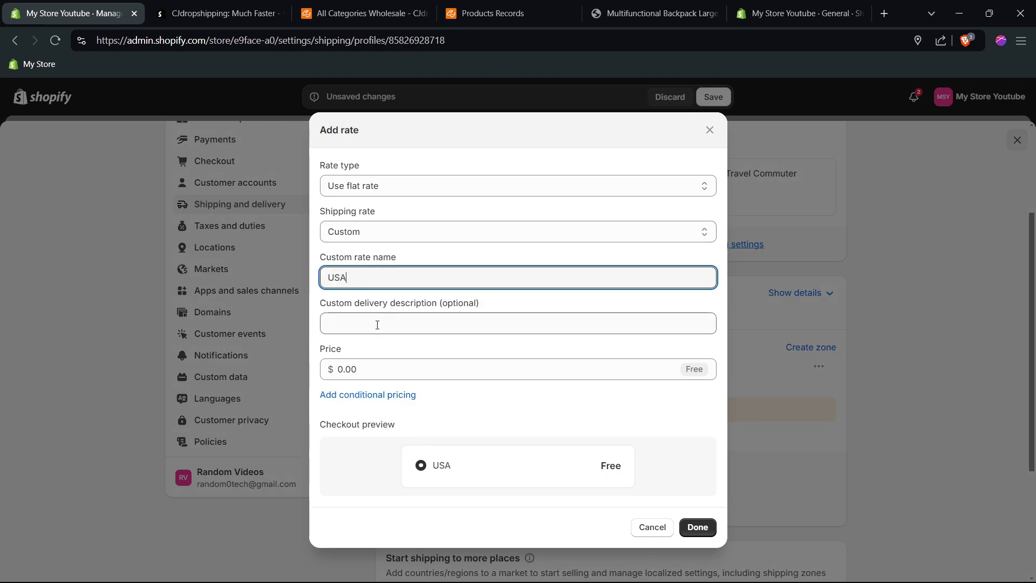
pyautogui.click(376, 368)
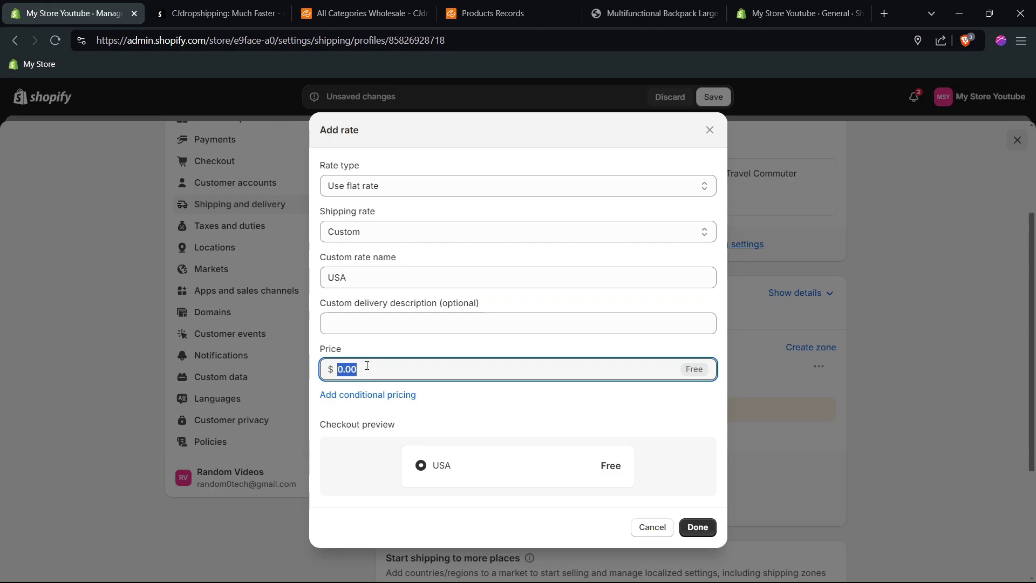
pyautogui.click(367, 366)
pyautogui.click(514, 395)
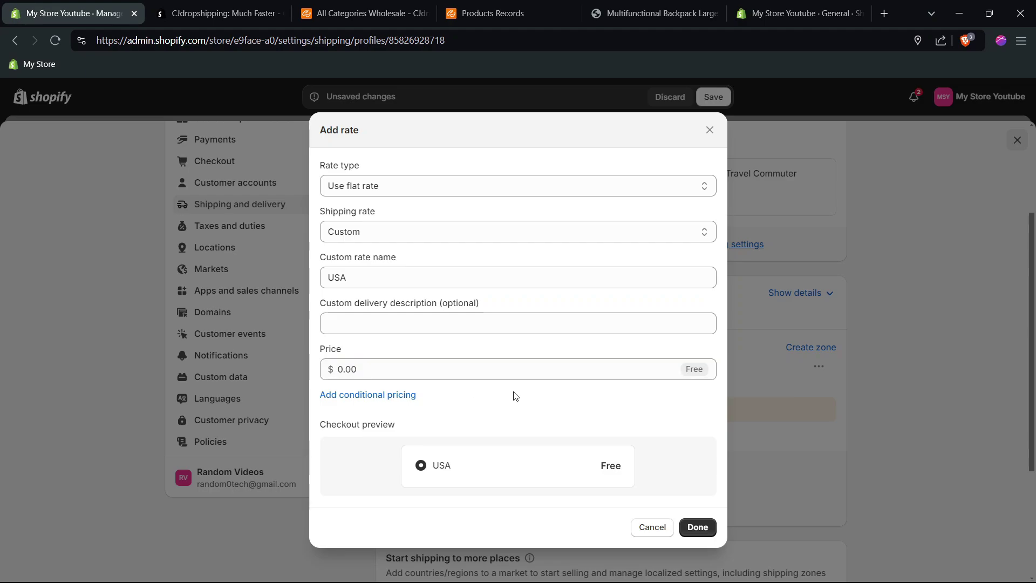
pyautogui.click(700, 528)
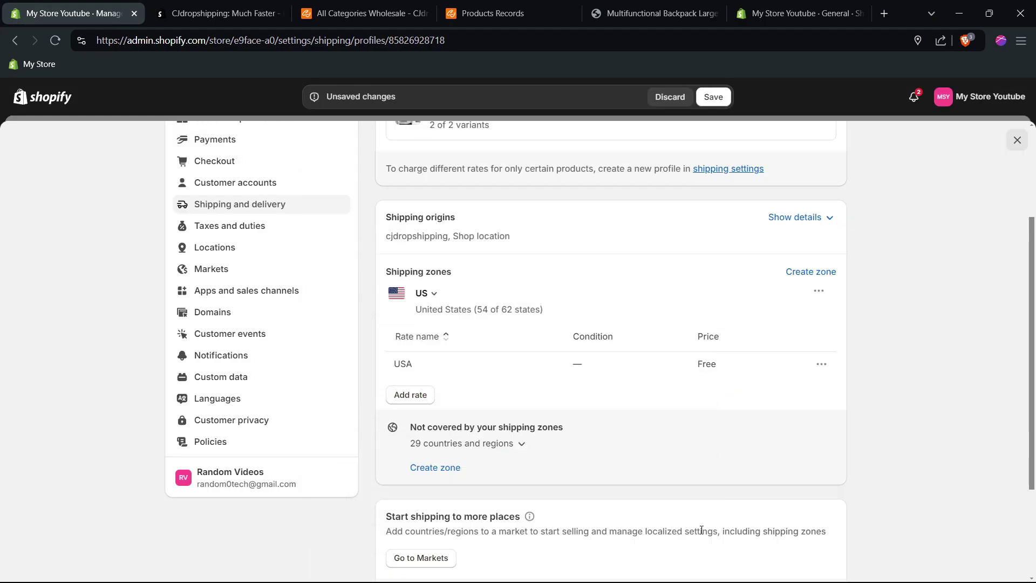
# Step: Save the General shipping profile with the new US zone and its rate
pyautogui.scroll(-1, 769, 456)
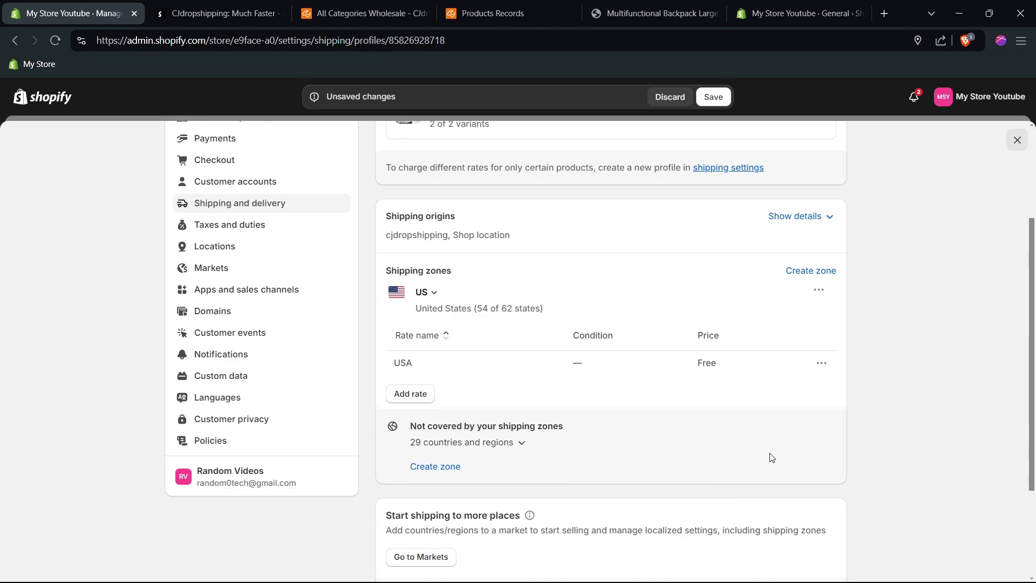
pyautogui.scroll(-4, 770, 457)
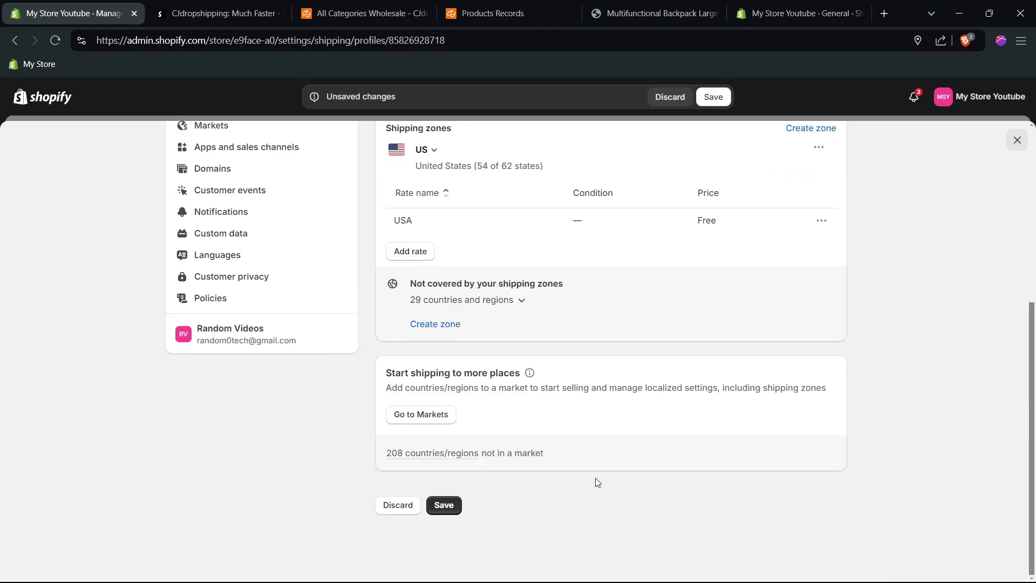
pyautogui.click(446, 505)
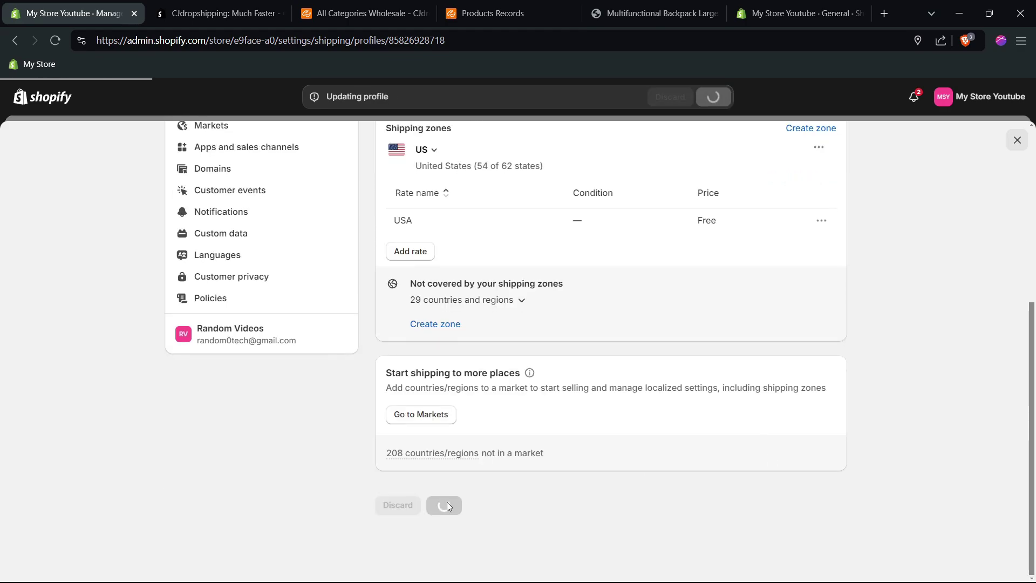
# Step: Read the checkout notice on the US shipping zone and open the linked inactive market
pyautogui.scroll(5, 516, 336)
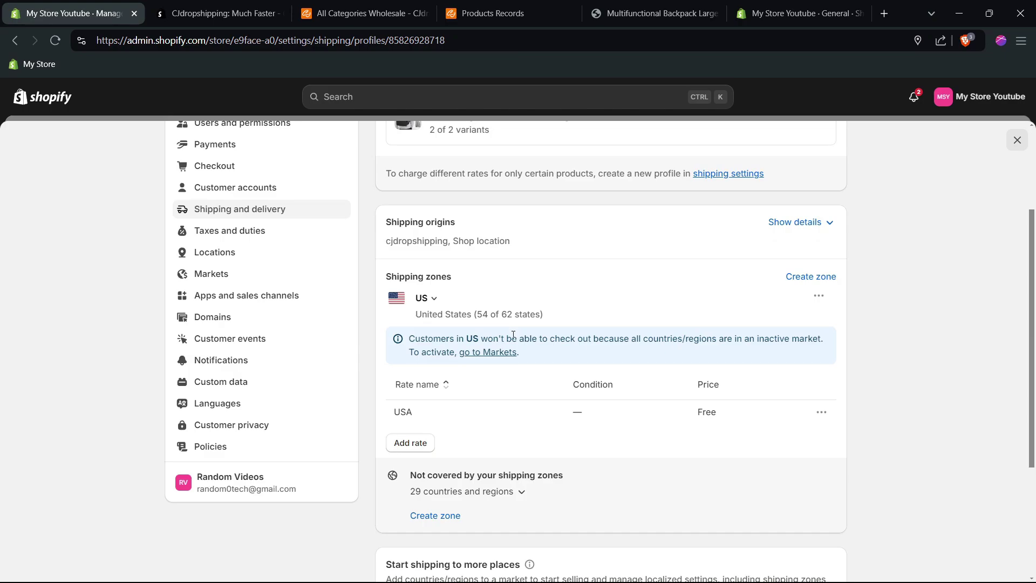
pyautogui.tripleClick(513, 338)
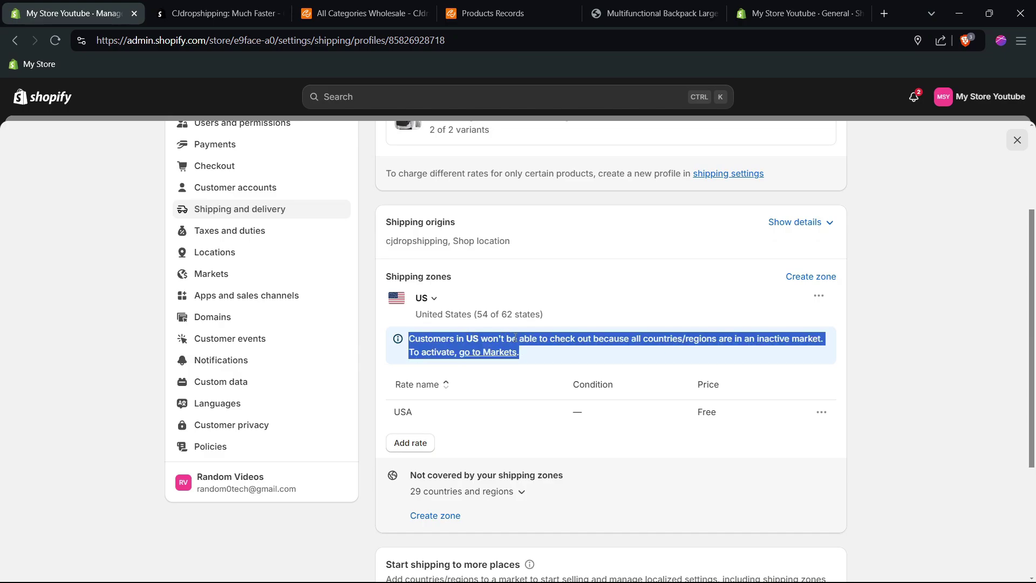
pyautogui.click(515, 338)
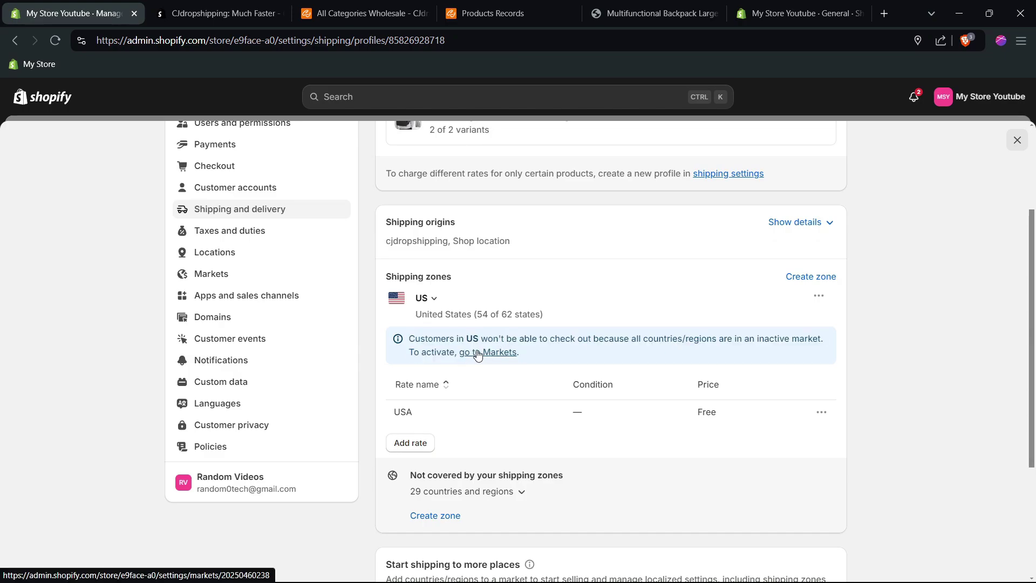
pyautogui.click(477, 352)
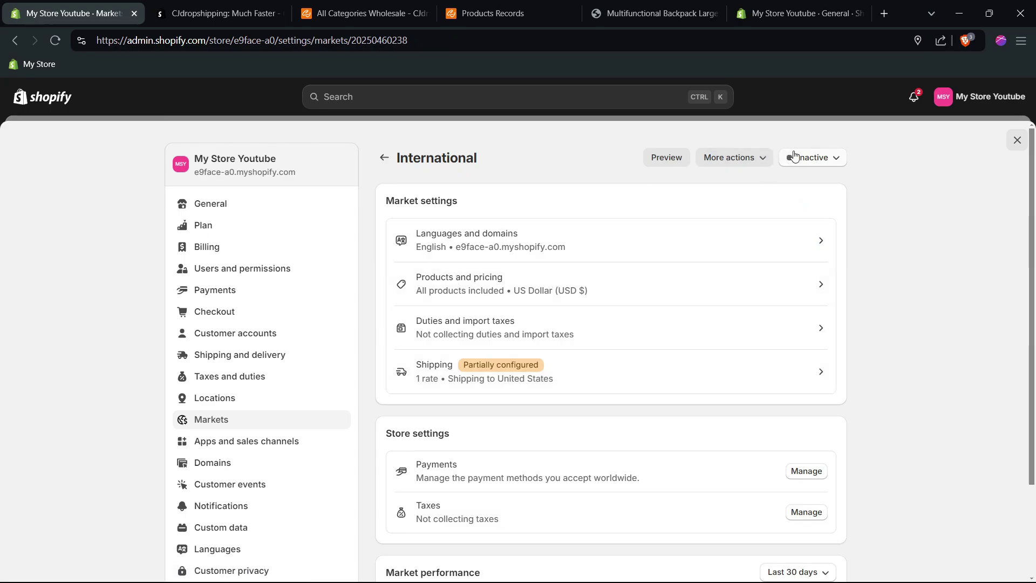
# Step: Edit the International market's countries and regions to exclude all of Asia and Europe
pyautogui.click(748, 158)
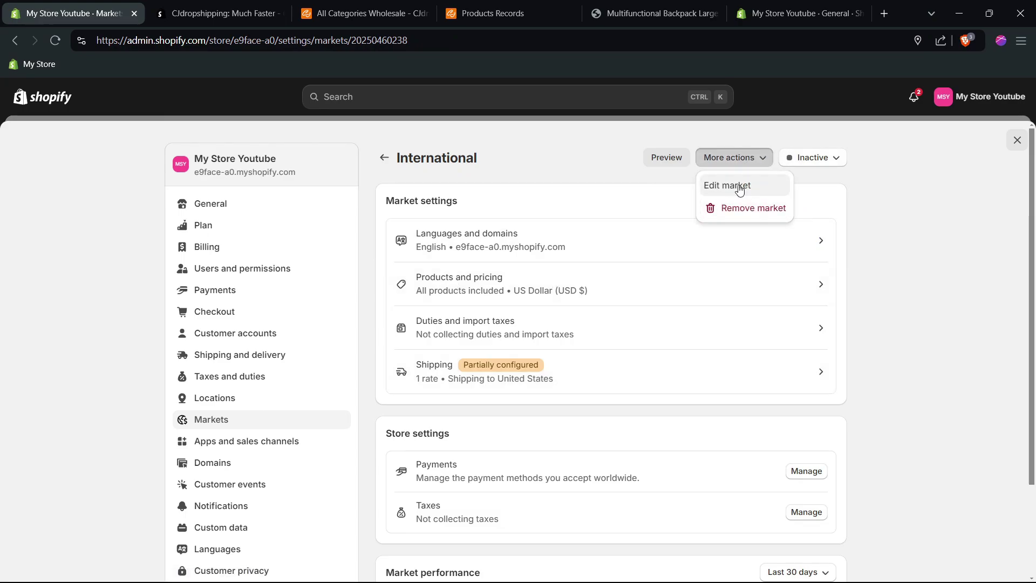
pyautogui.click(740, 187)
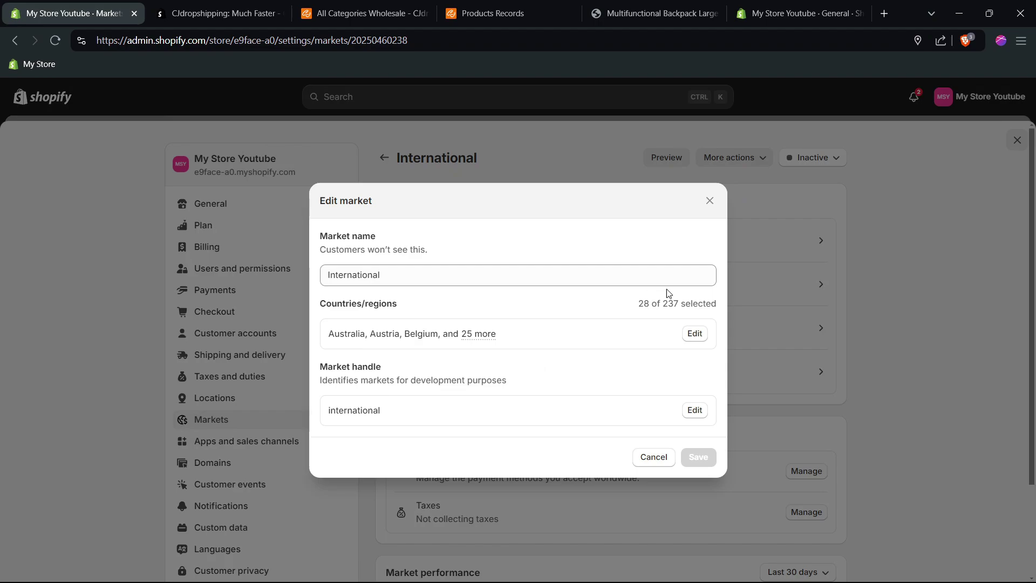
pyautogui.click(694, 334)
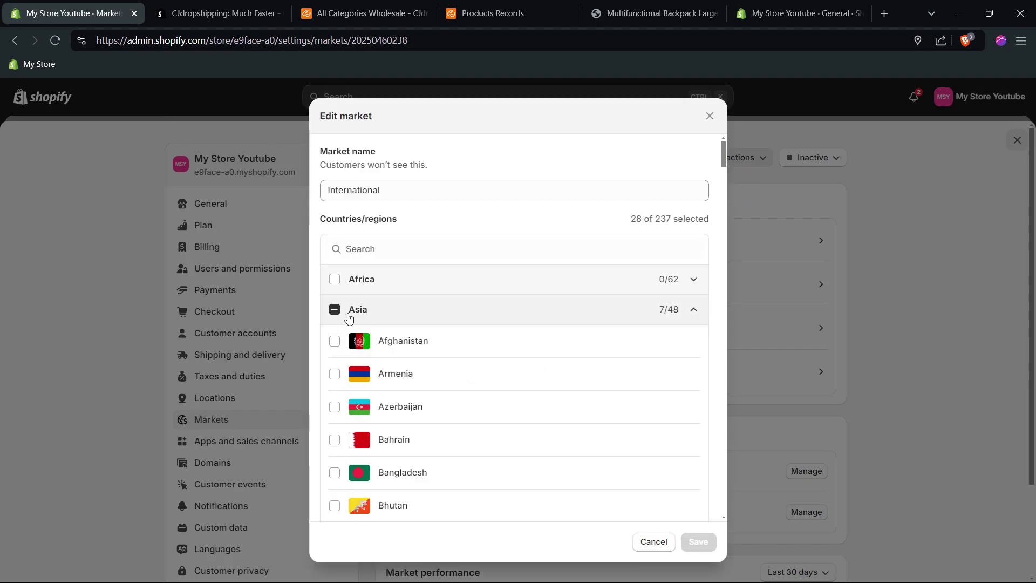
pyautogui.click(331, 311)
pyautogui.scroll(-1, 333, 316)
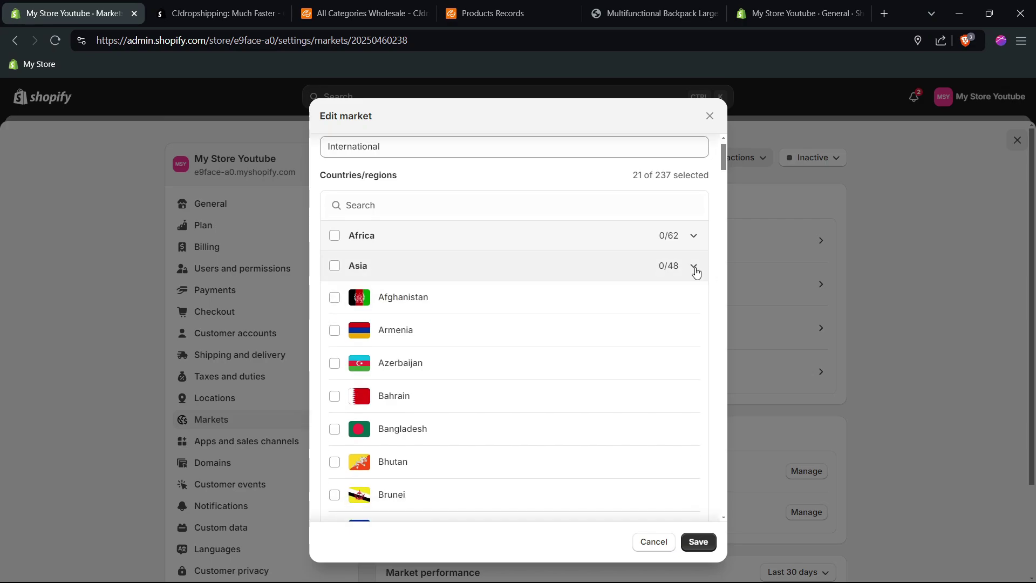
pyautogui.click(695, 266)
pyautogui.click(336, 297)
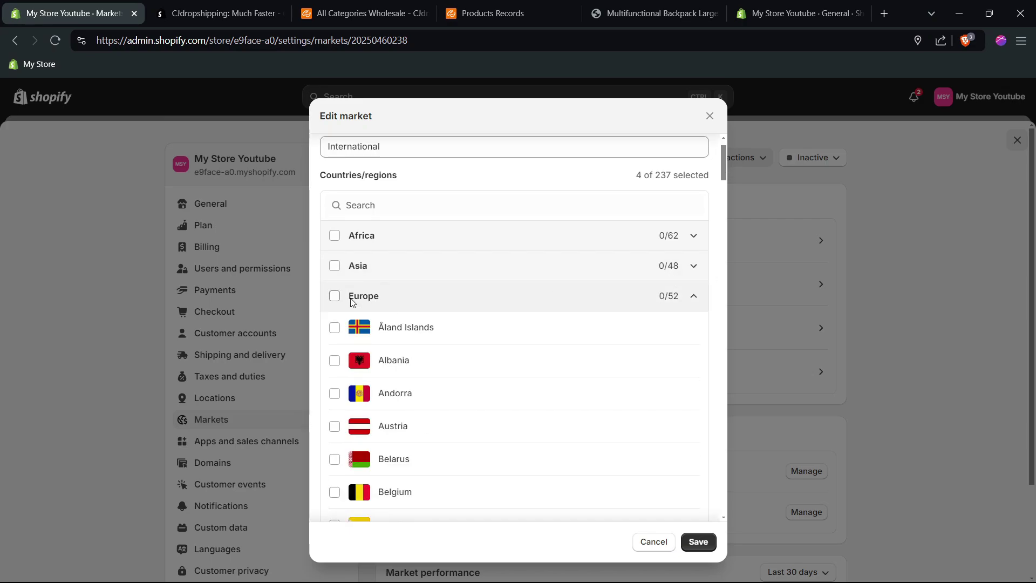
pyautogui.click(691, 295)
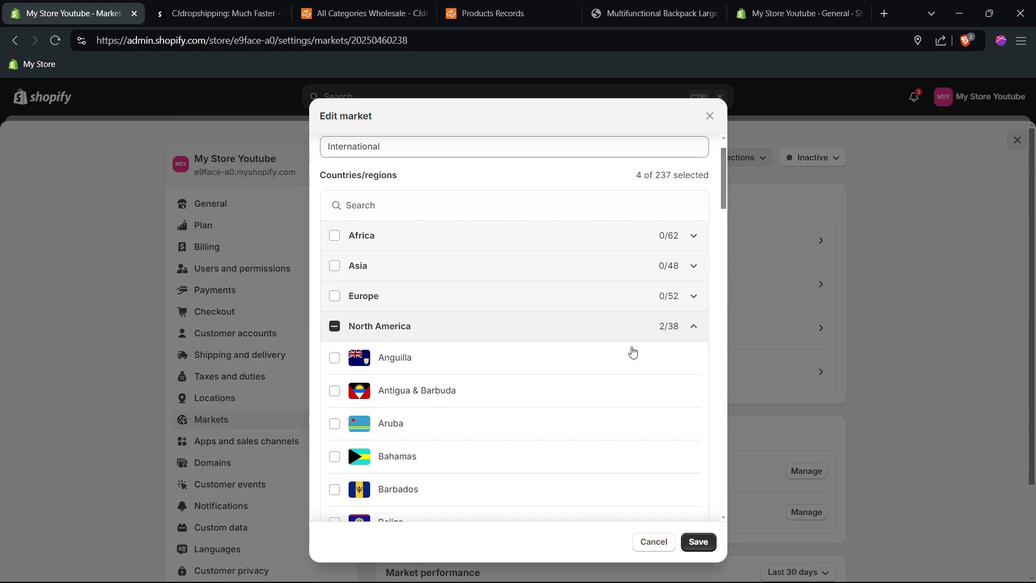
# Step: Limit the International market to the United States by excluding the other North American countries and Oceania, and save the market
pyautogui.click(335, 327)
pyautogui.scroll(-12, 337, 332)
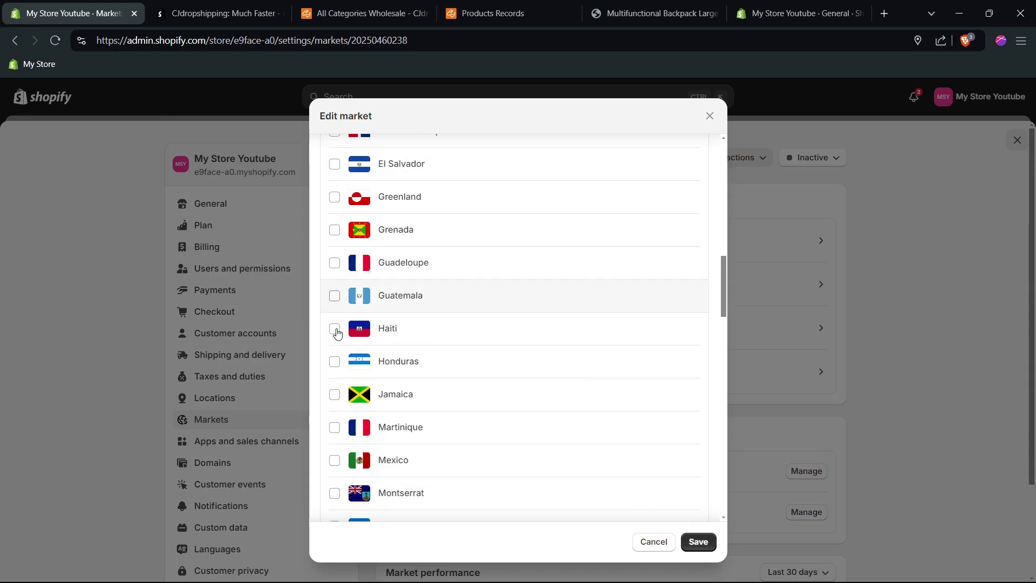
pyautogui.scroll(-10, 336, 333)
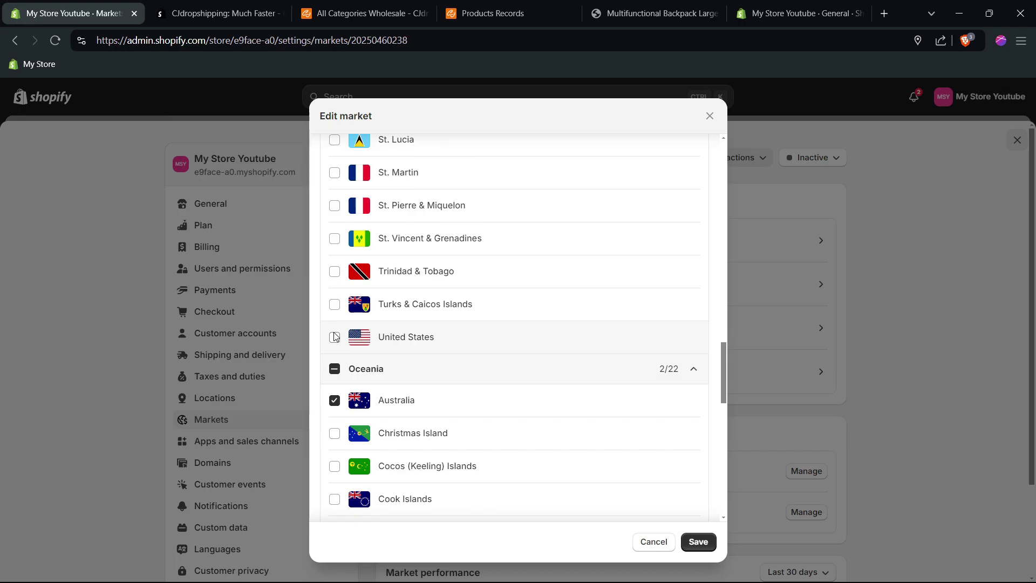
pyautogui.click(334, 337)
pyautogui.click(335, 369)
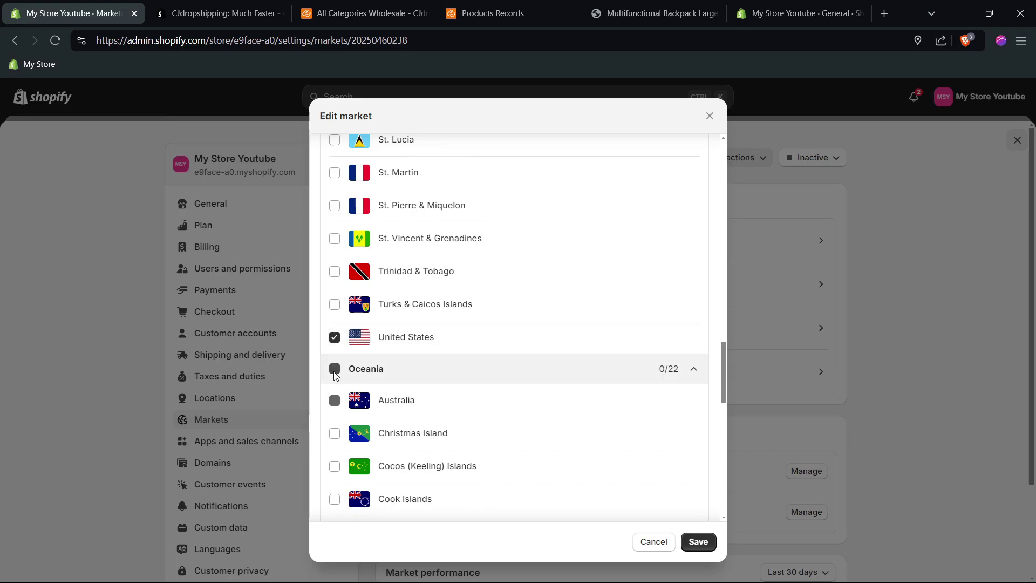
pyautogui.scroll(-10, 335, 375)
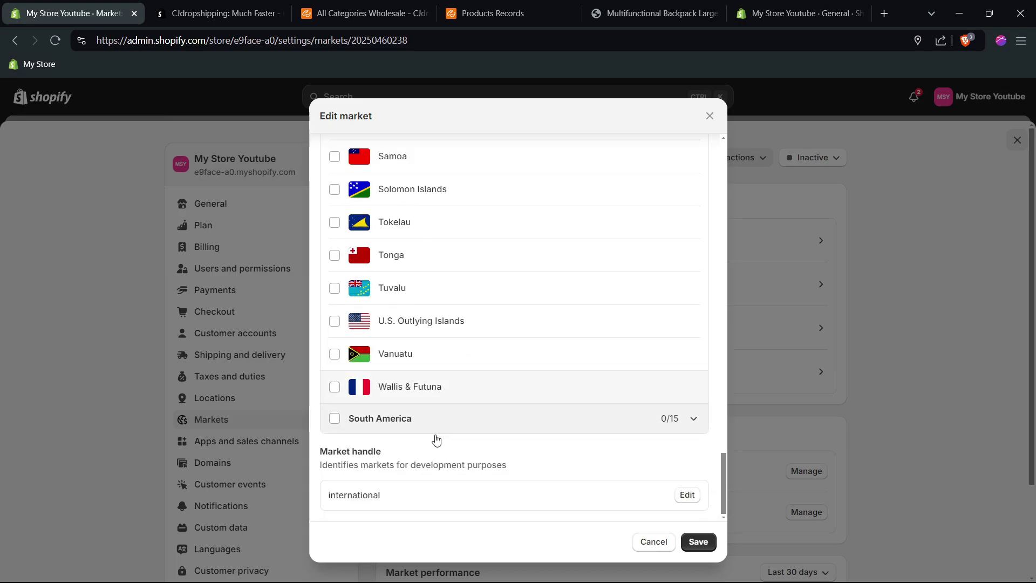
pyautogui.click(702, 548)
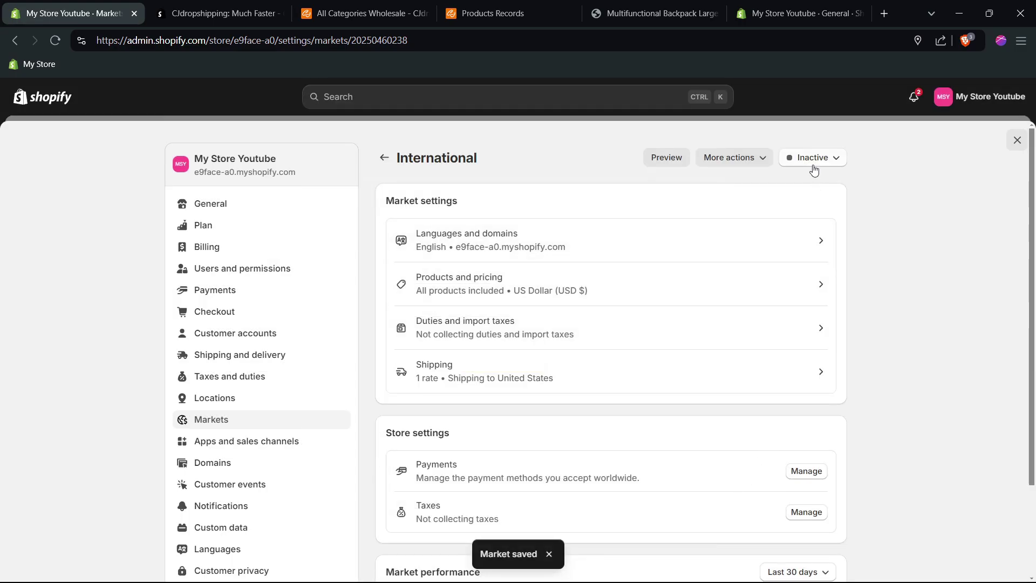
# Step: Set the International market's status to Active and save the change
pyautogui.click(814, 158)
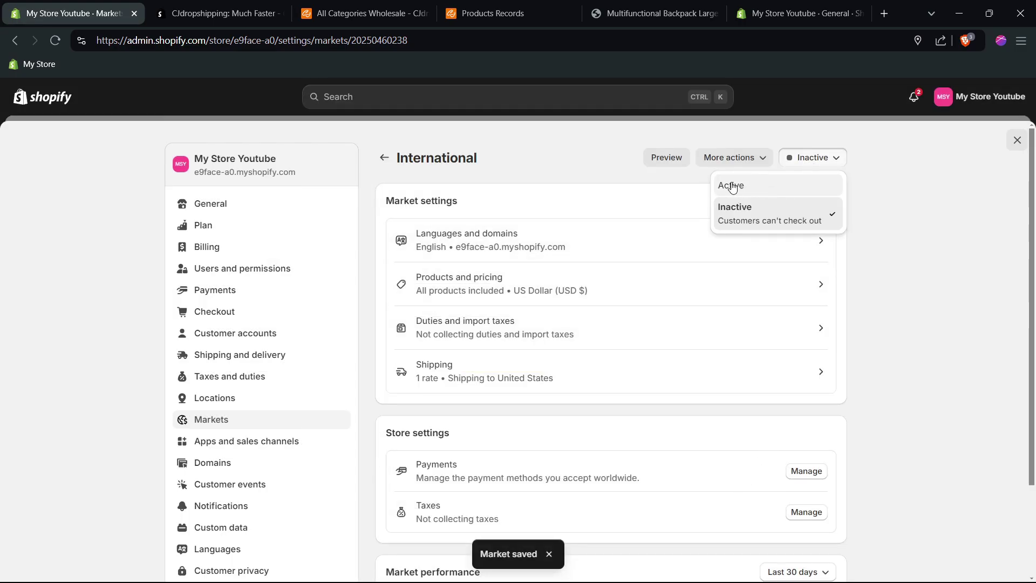
pyautogui.click(746, 185)
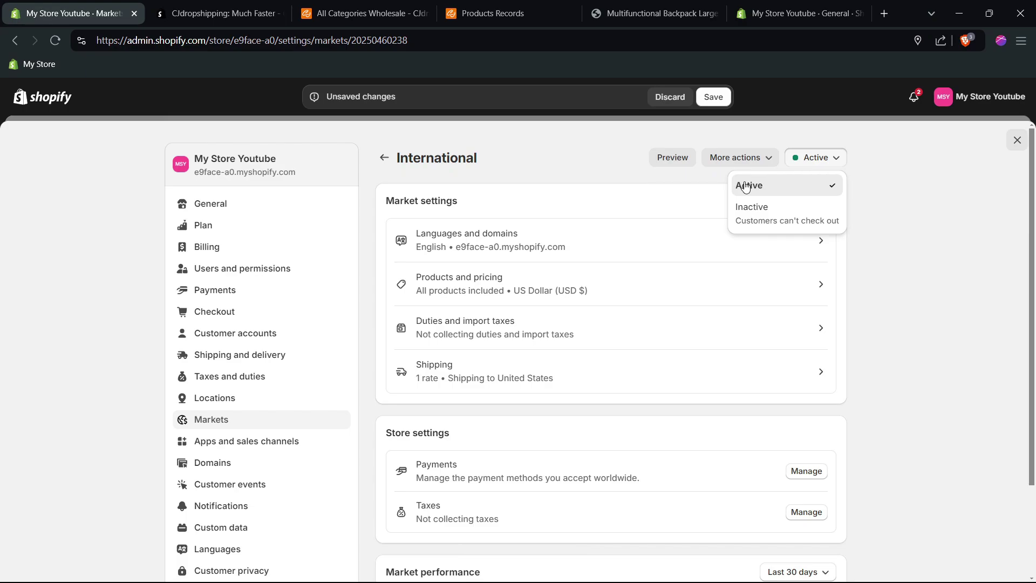
pyautogui.click(715, 97)
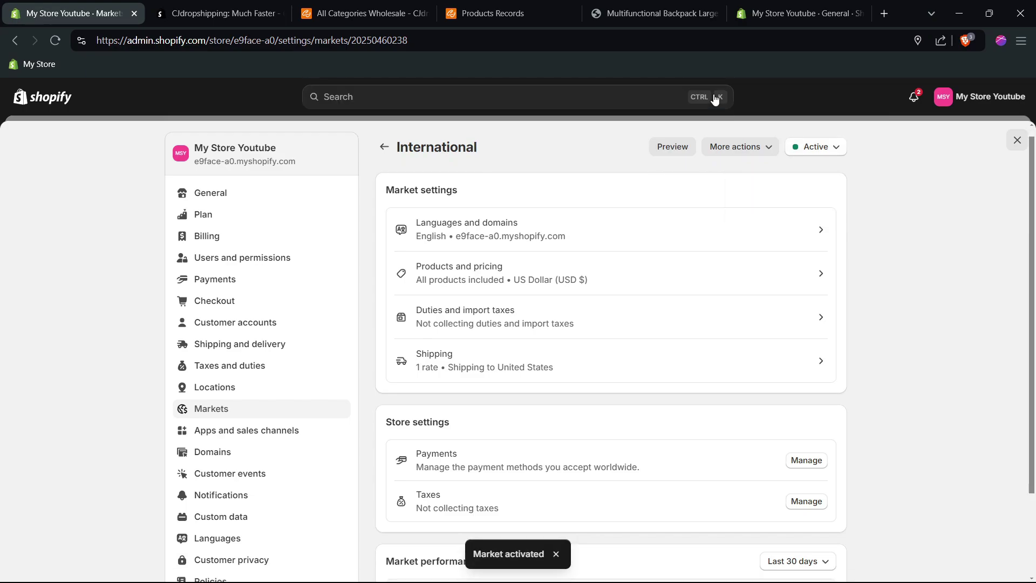
pyautogui.moveTo(501, 564)
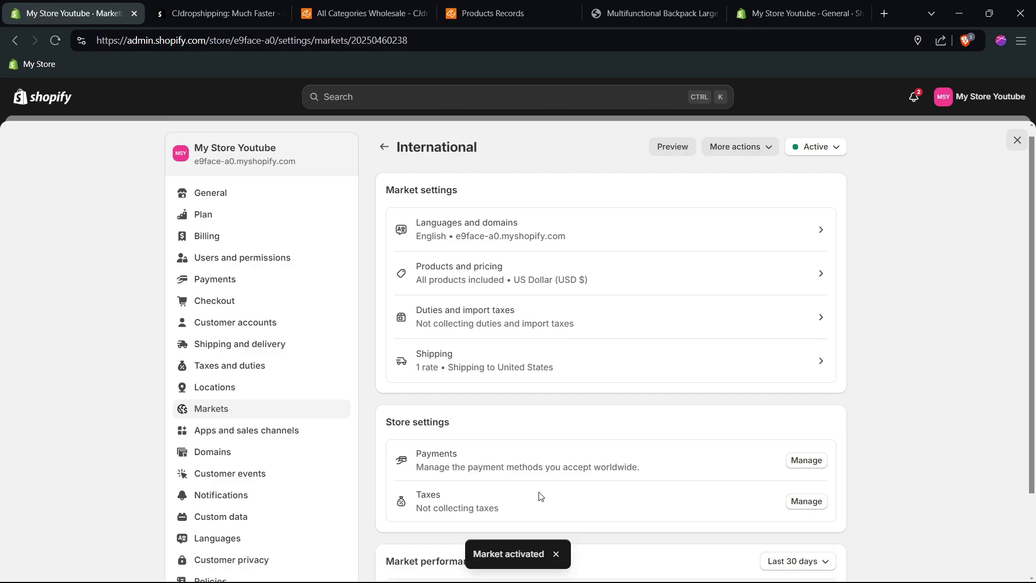
# Step: Start checkout for the black backpack on the storefront and set the delivery location to California, United States
pyautogui.click(689, 4)
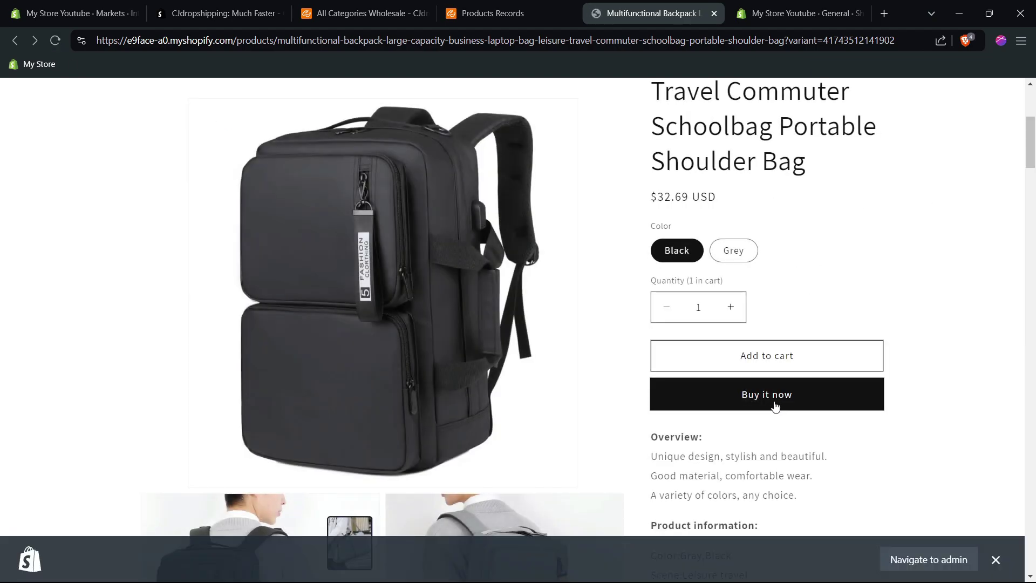
pyautogui.click(772, 406)
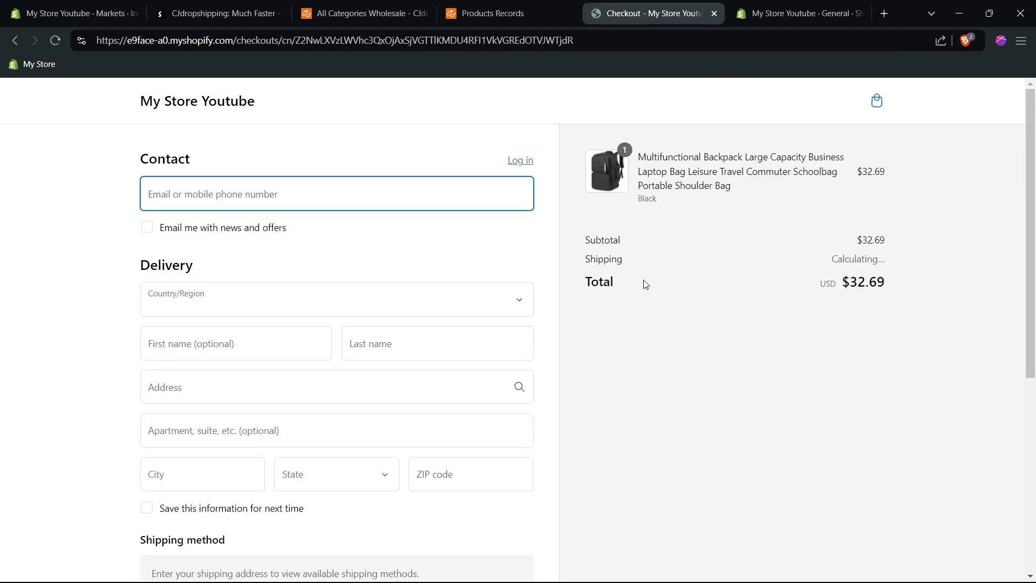
pyautogui.click(444, 305)
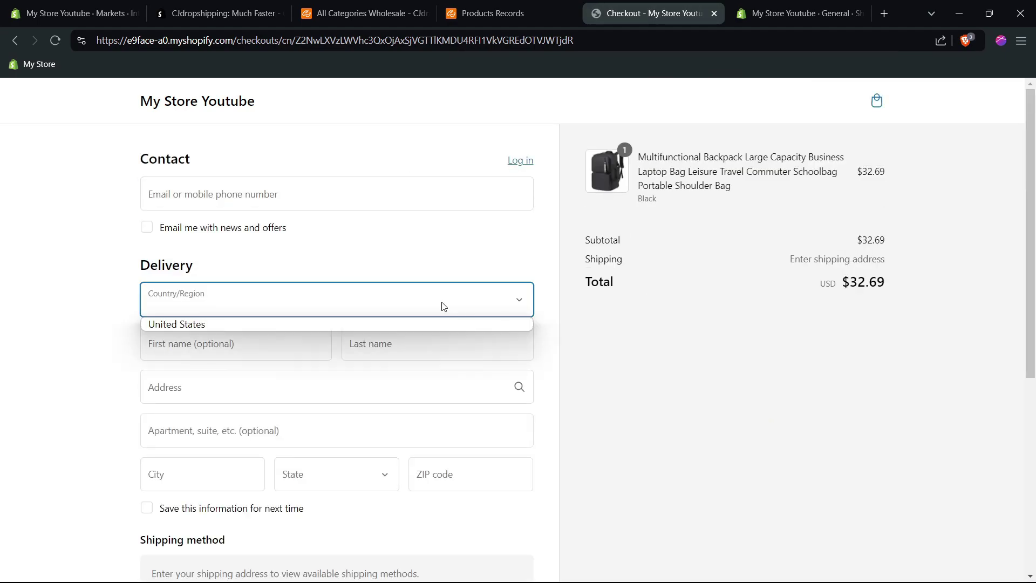
pyautogui.click(208, 324)
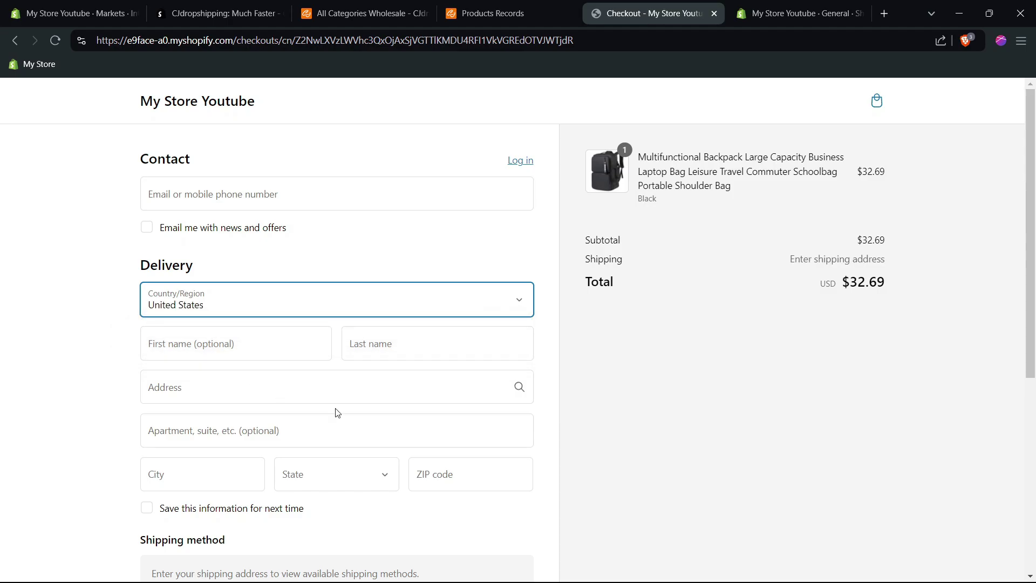
pyautogui.scroll(-1, 336, 412)
pyautogui.click(341, 463)
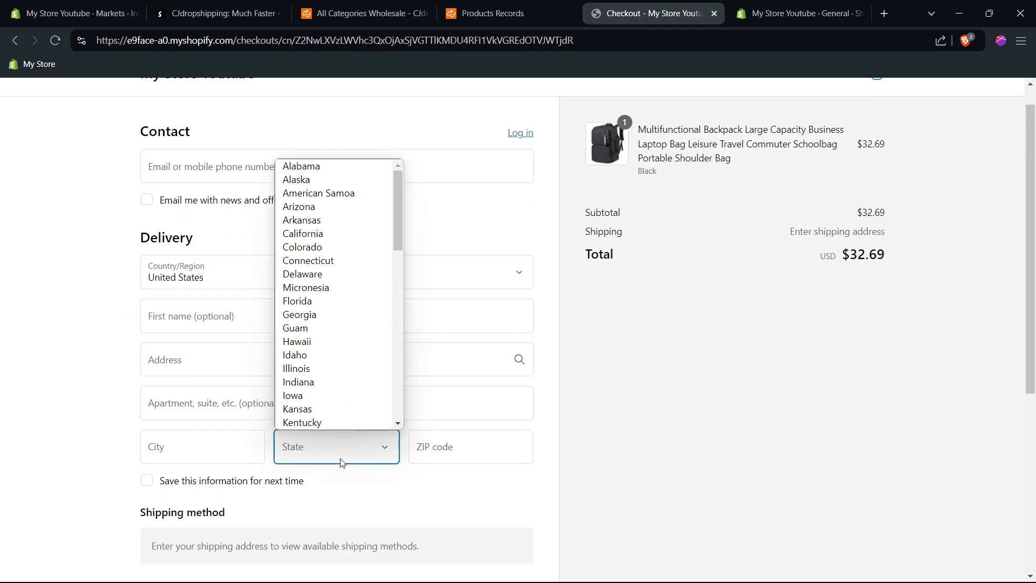
pyautogui.click(333, 231)
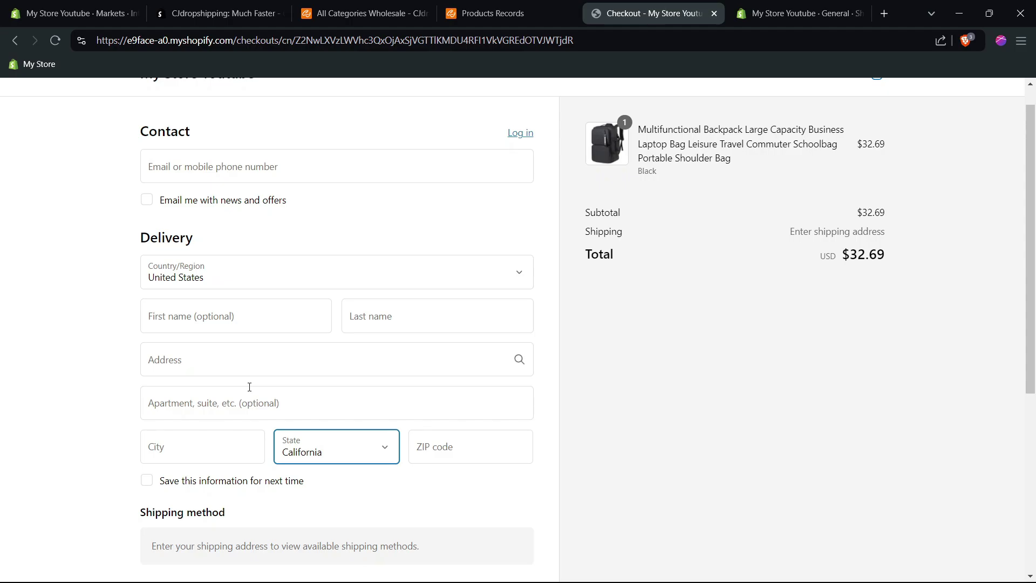
# Step: Fill in placeholder first and last names and complete the delivery address from a suggested Los Angeles street address
pyautogui.scroll(-3, 249, 387)
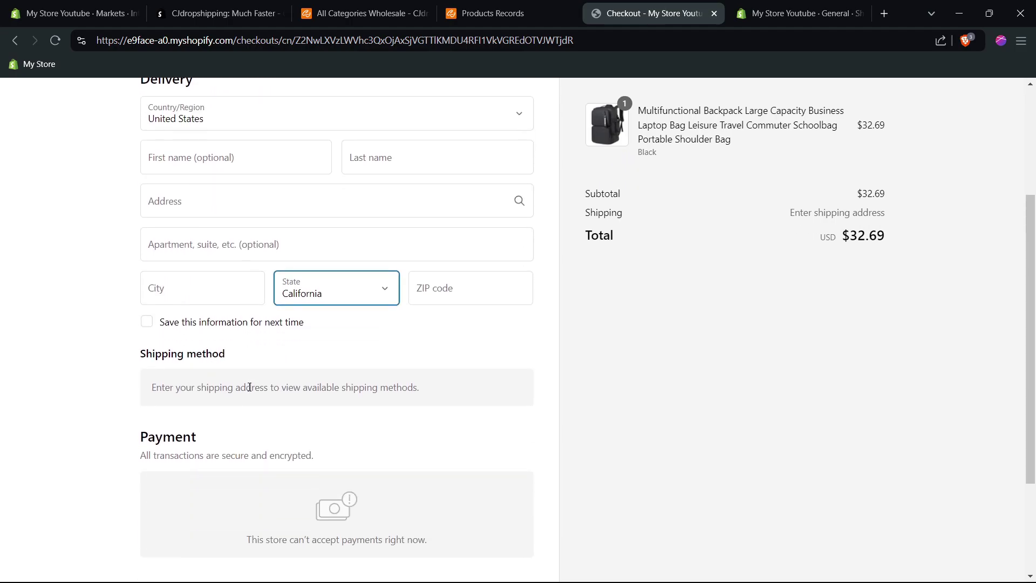
pyautogui.scroll(1, 236, 328)
pyautogui.click(267, 177)
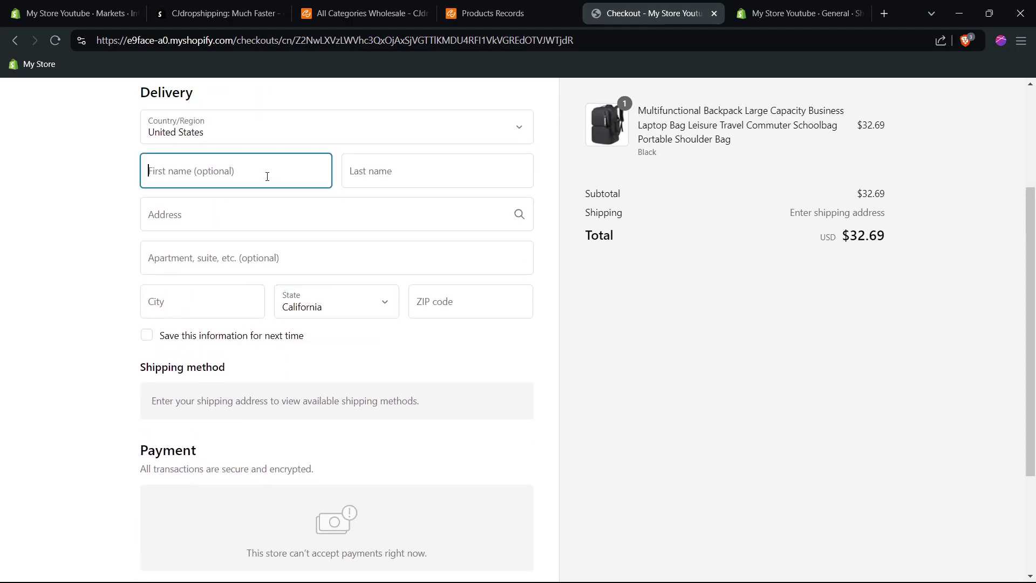
pyautogui.write('fdvdf')
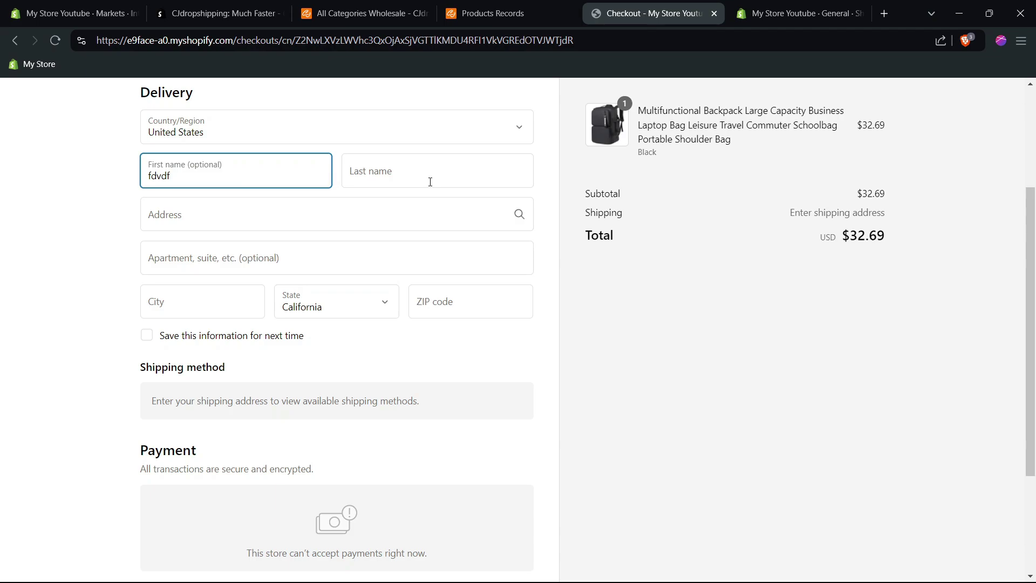
pyautogui.write('v')
pyautogui.click(430, 182)
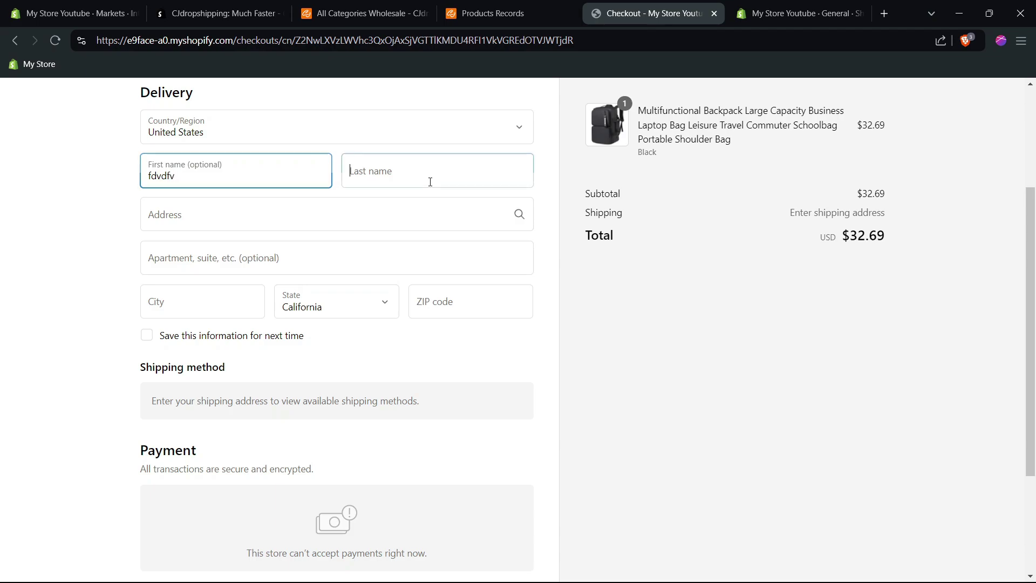
pyautogui.write('fdv')
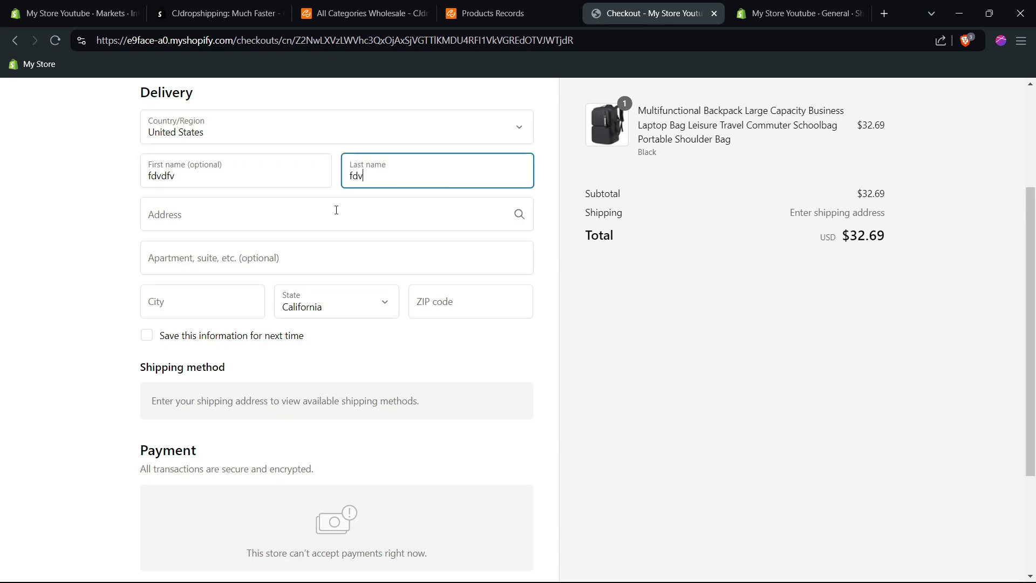
pyautogui.click(335, 210)
pyautogui.write('203 los')
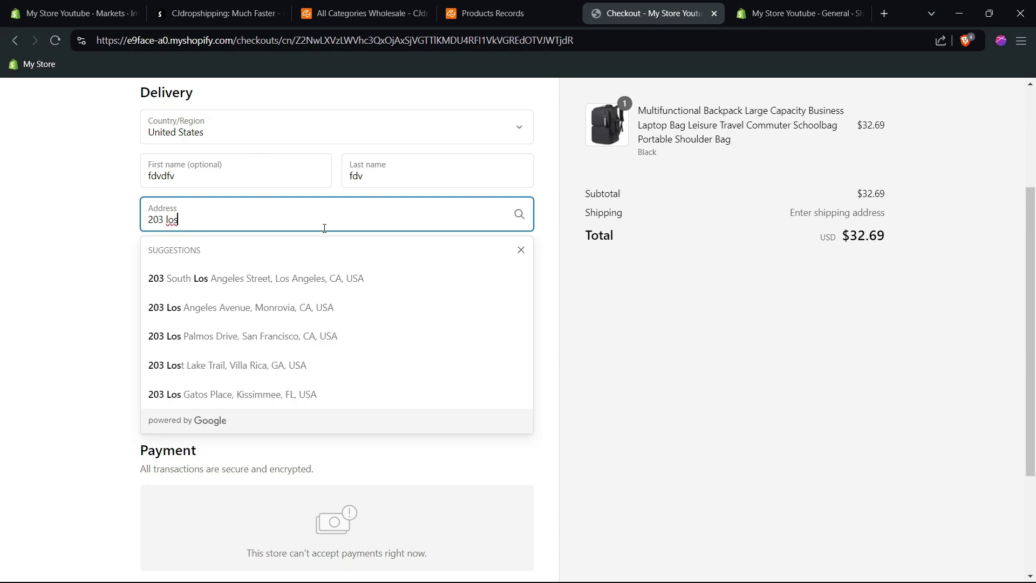
pyautogui.click(301, 269)
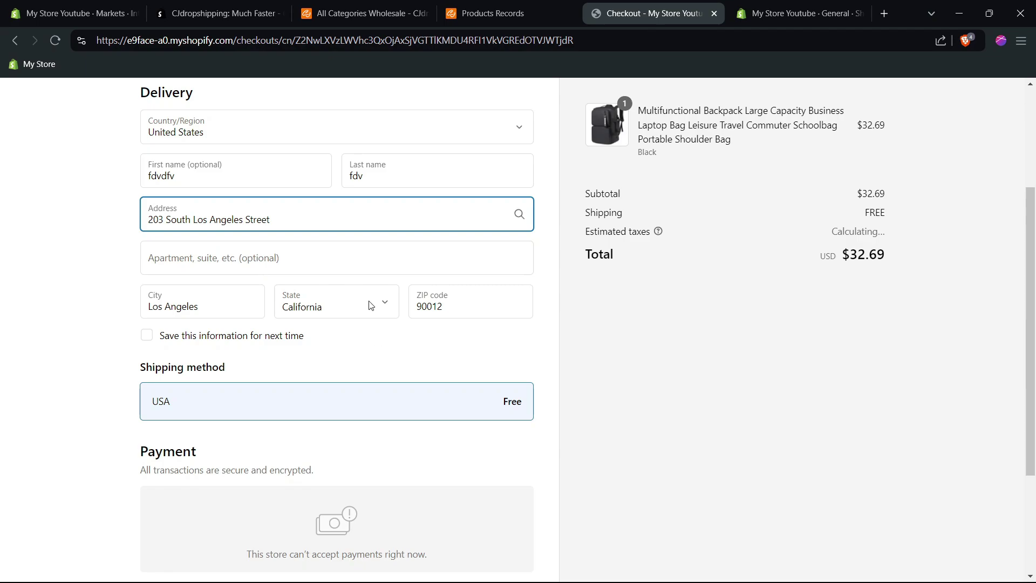
# Step: Examine the checkout's subtotal, shipping cost and total, along with the shipping method and payment section
pyautogui.scroll(-1, 466, 356)
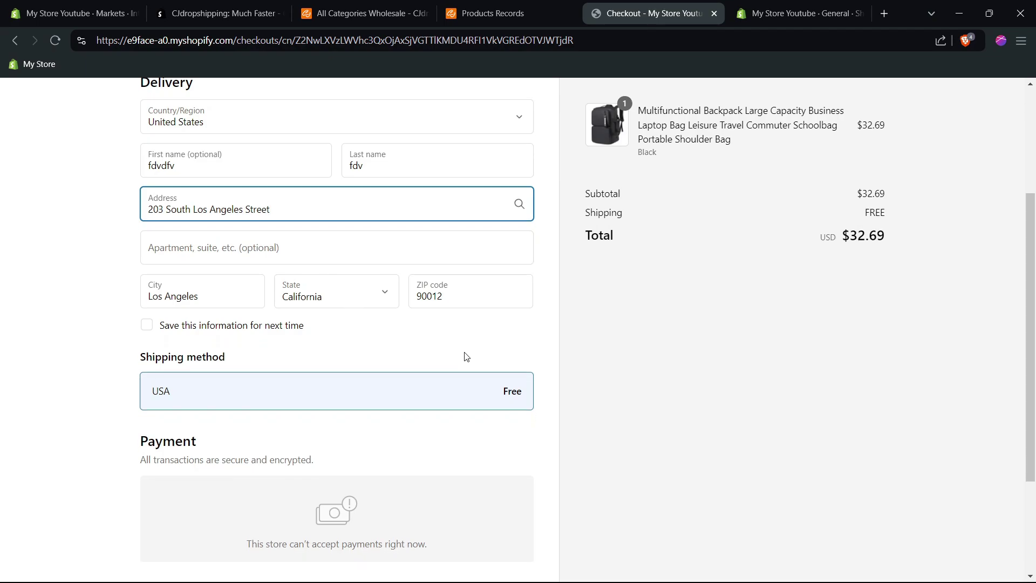
pyautogui.doubleClick(601, 192)
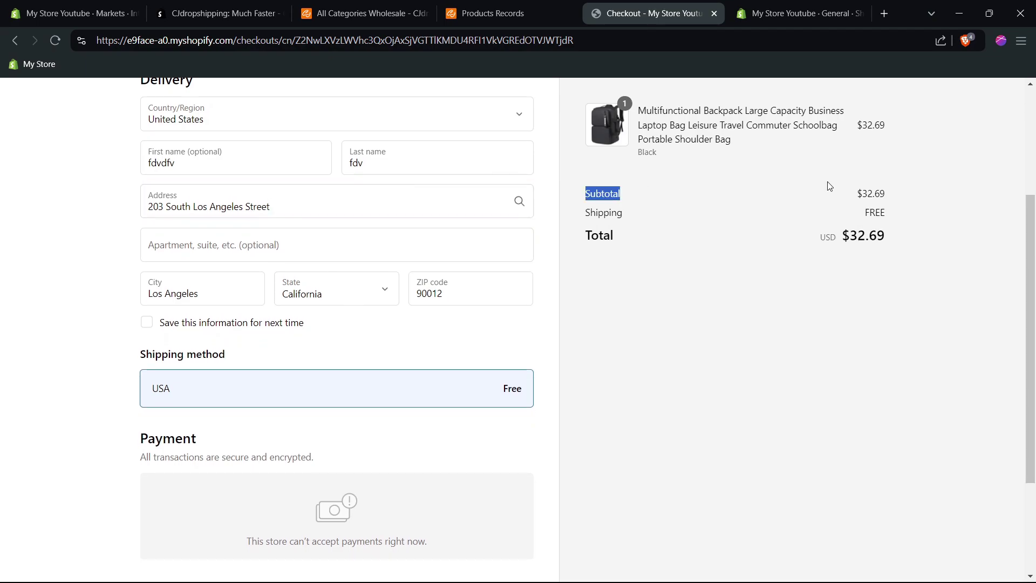
pyautogui.doubleClick(875, 194)
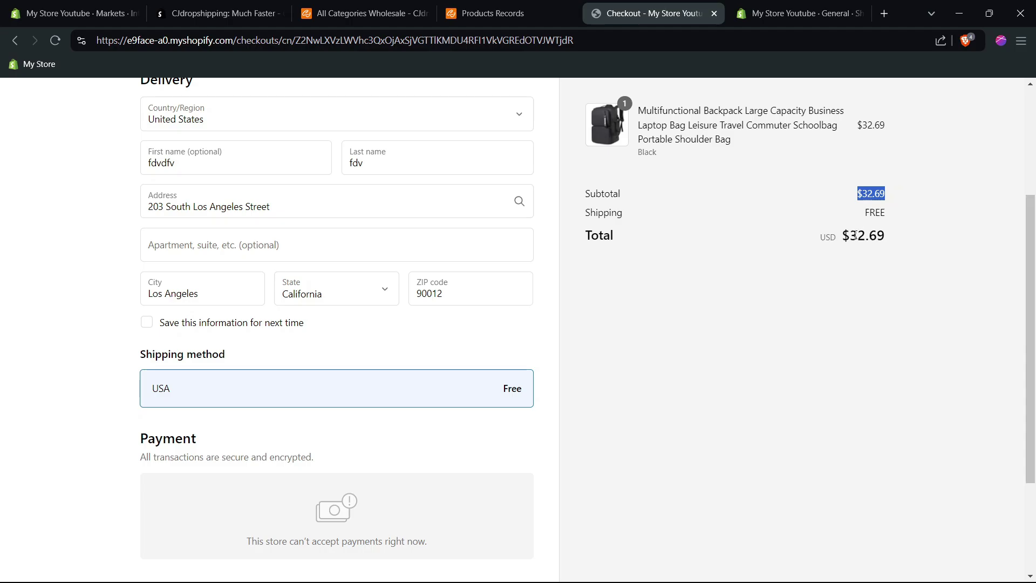
pyautogui.doubleClick(604, 214)
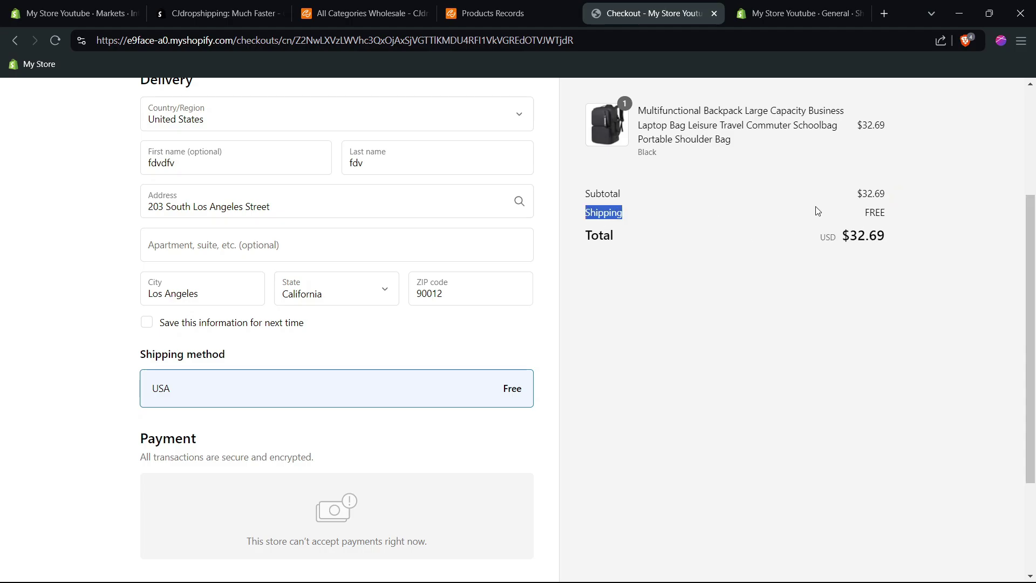
pyautogui.doubleClick(875, 212)
pyautogui.click(725, 232)
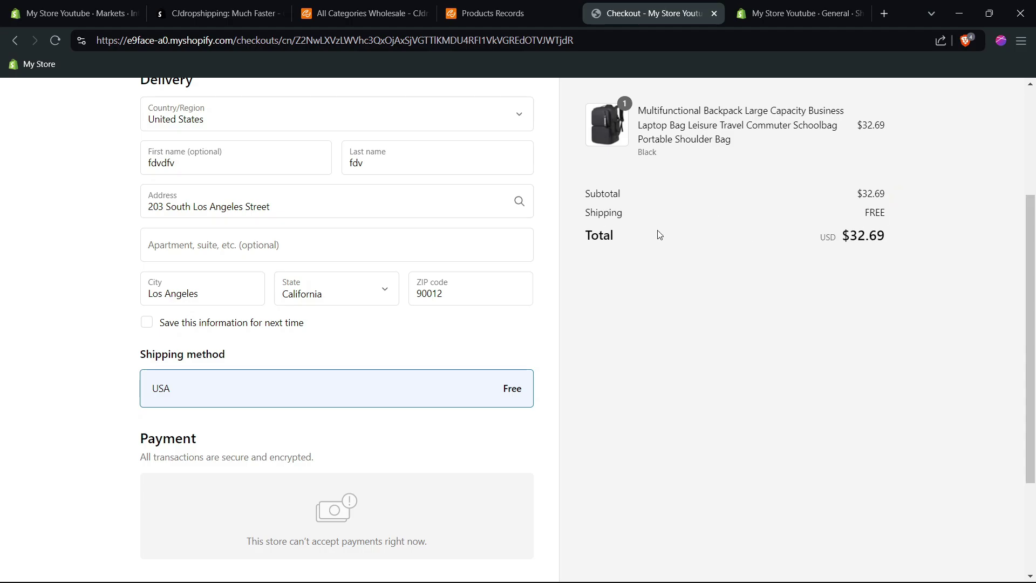
pyautogui.scroll(-1, 829, 247)
pyautogui.scroll(-1, 809, 246)
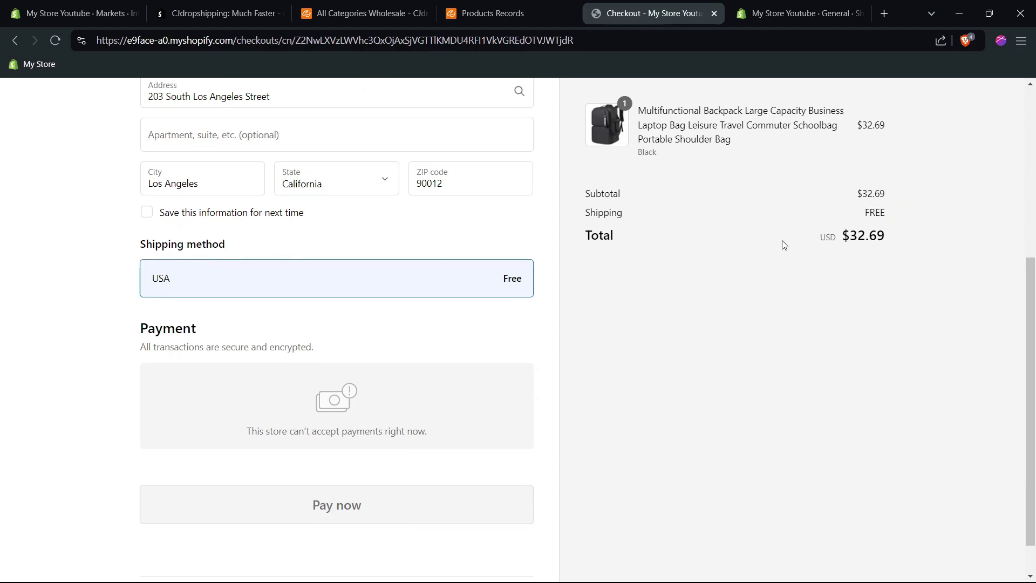
pyautogui.scroll(-1, 548, 252)
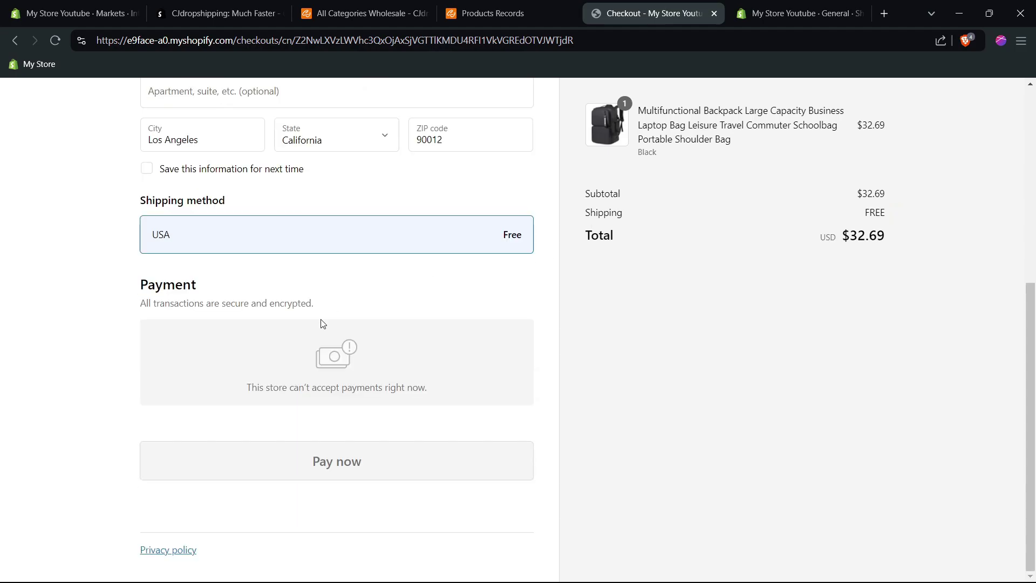